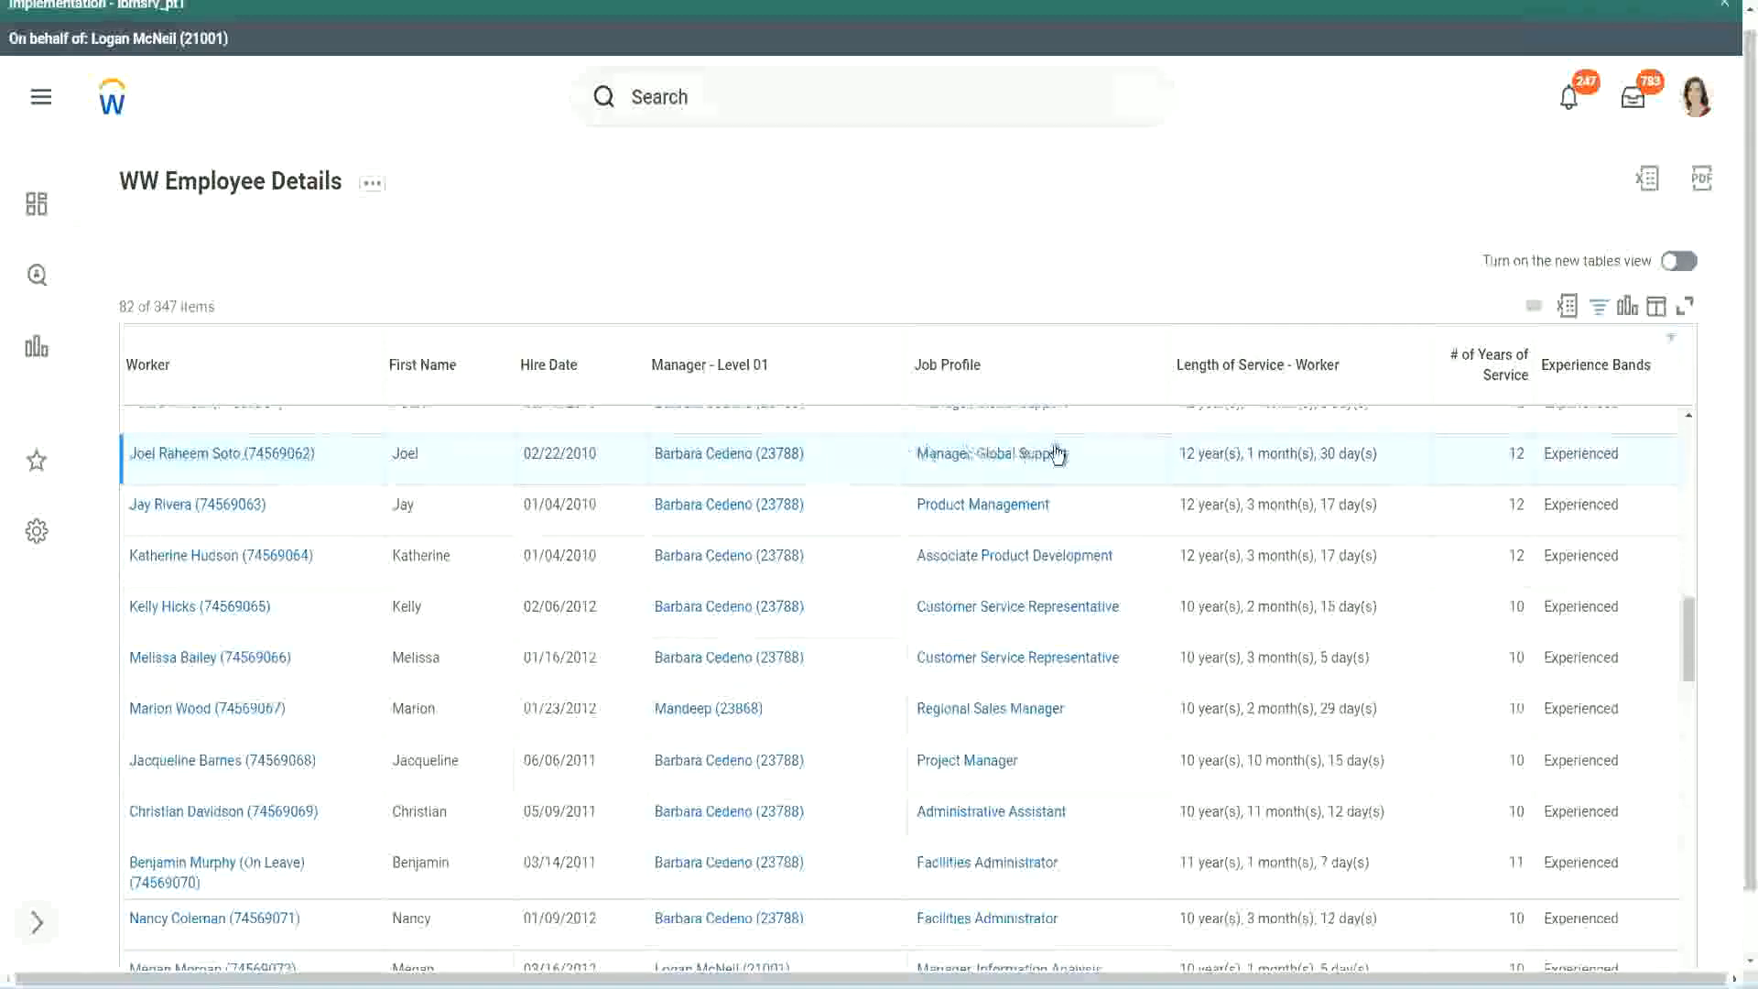
Compare Length of Service with # of Years of Service for the Manager, Global Support row hired 02/22/2010 and the Administrative Assistant row.
double_click(1183, 453)
left_click_drag(1247, 454, 1347, 454)
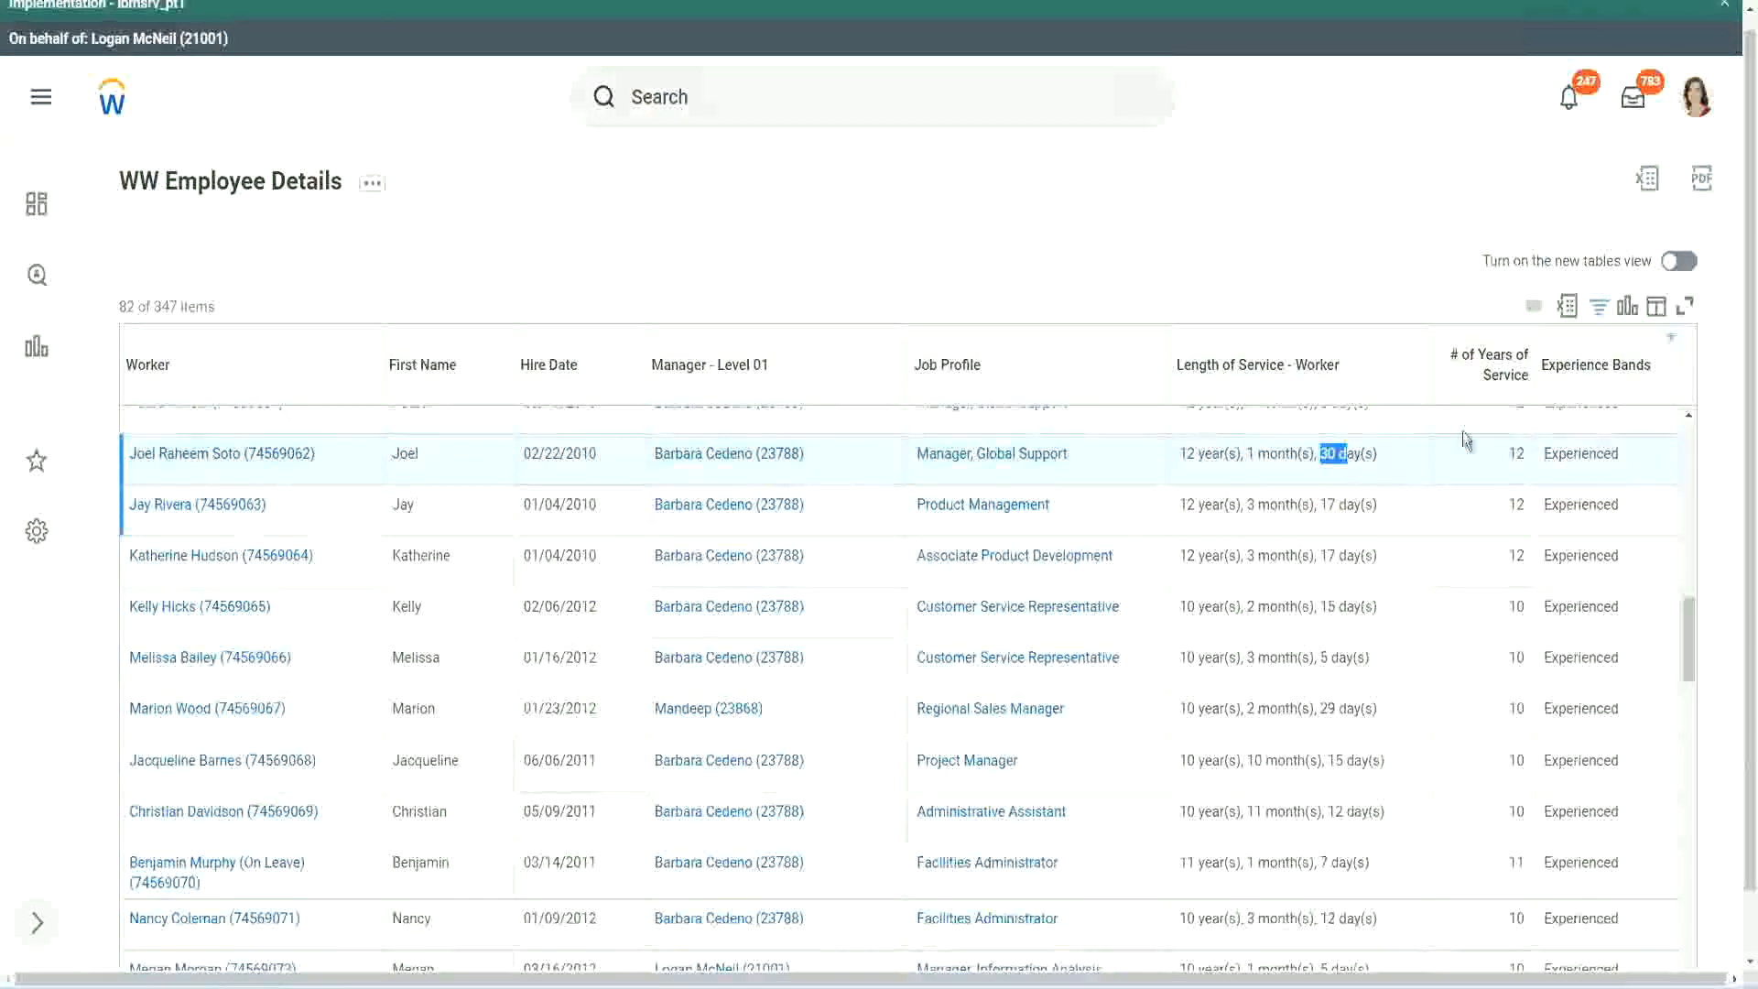
left_click(1472, 477)
double_click(1471, 472)
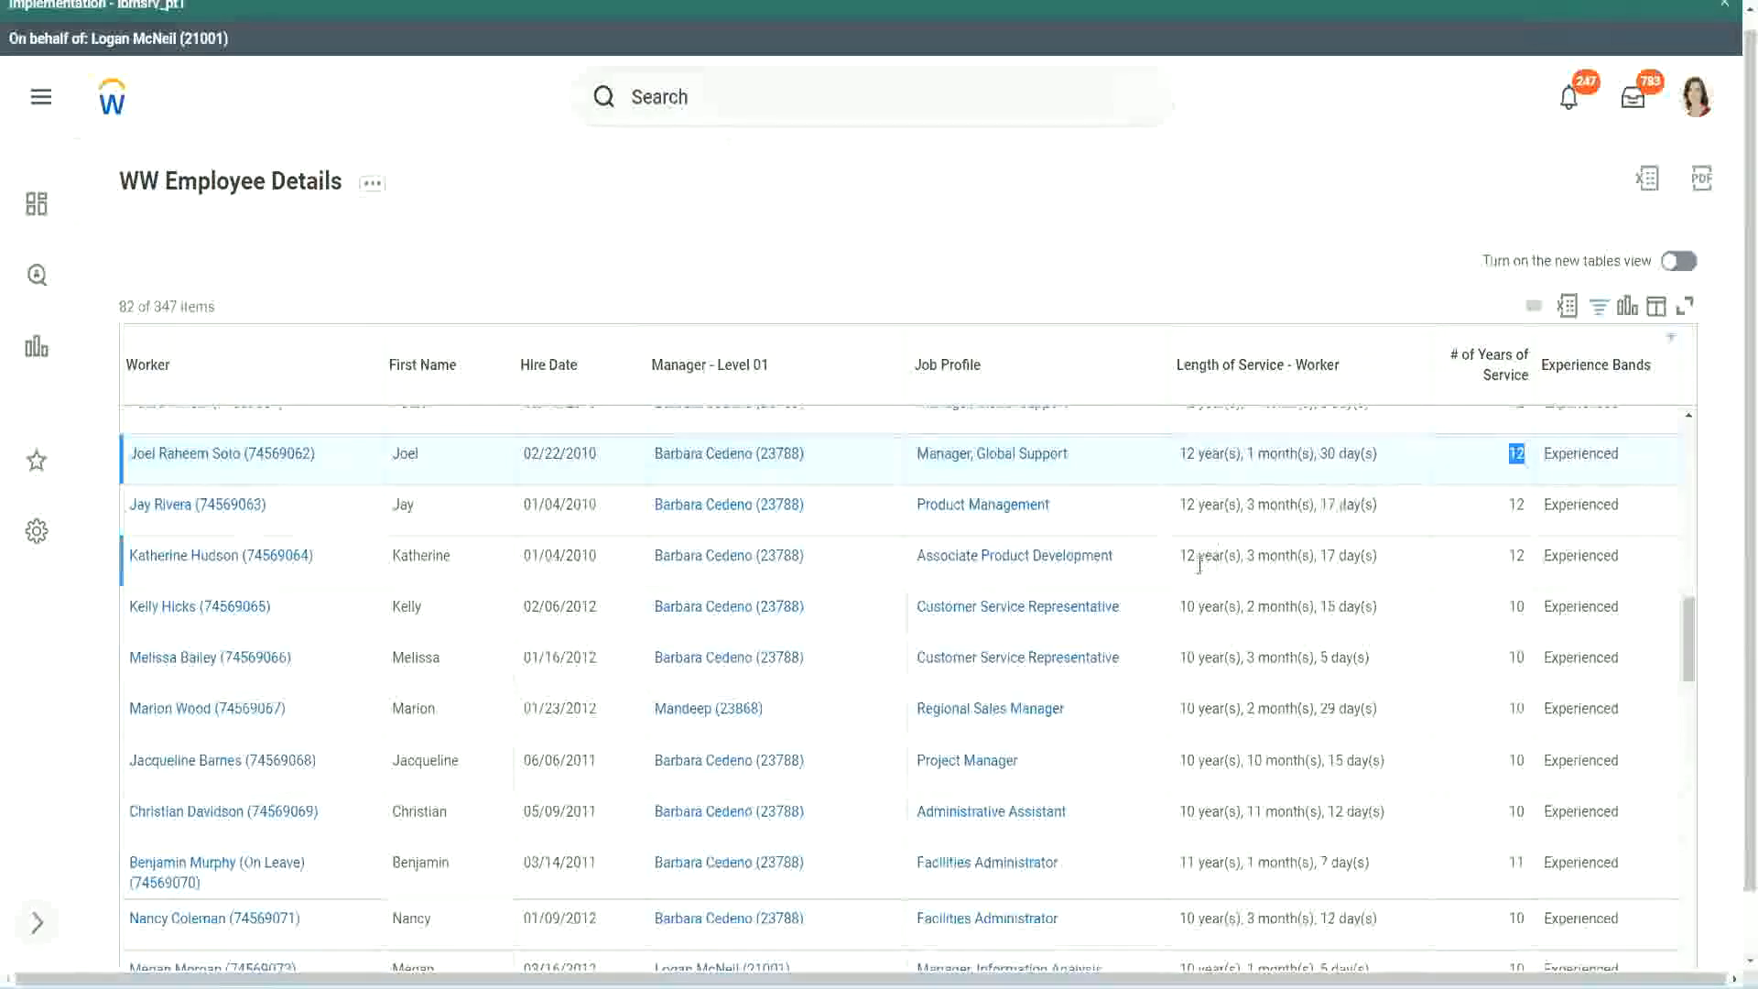
left_click(1209, 811)
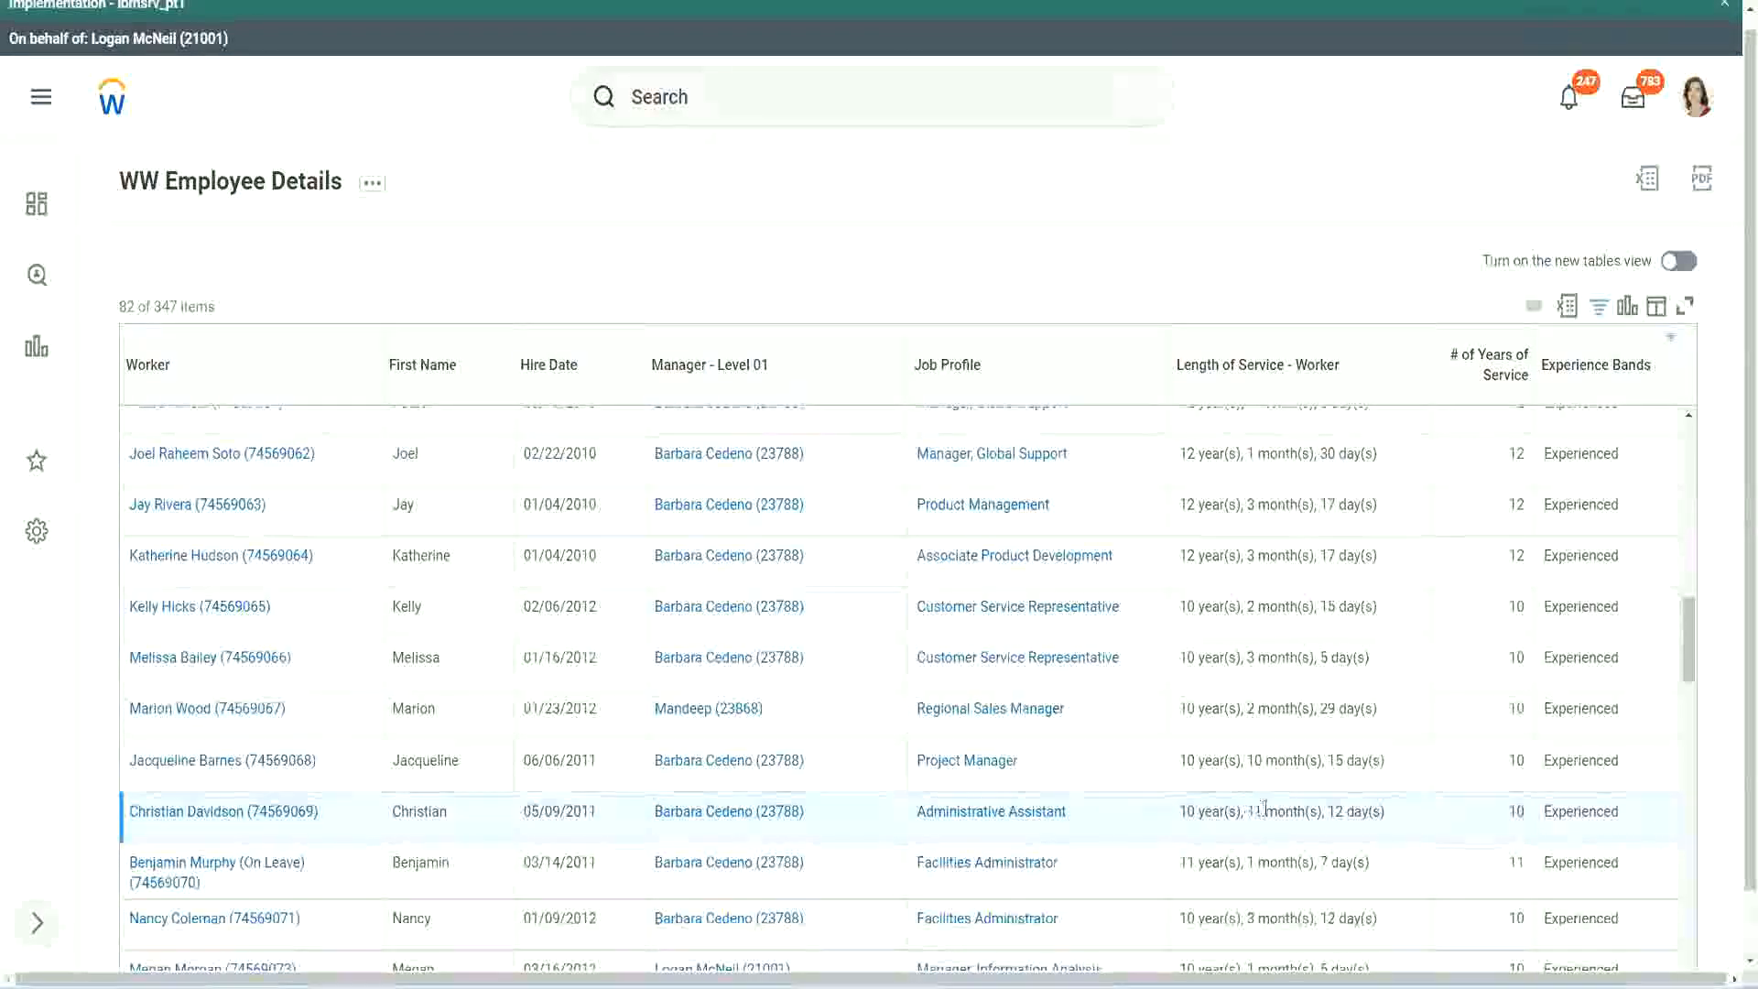
left_click_drag(1249, 811, 1344, 812)
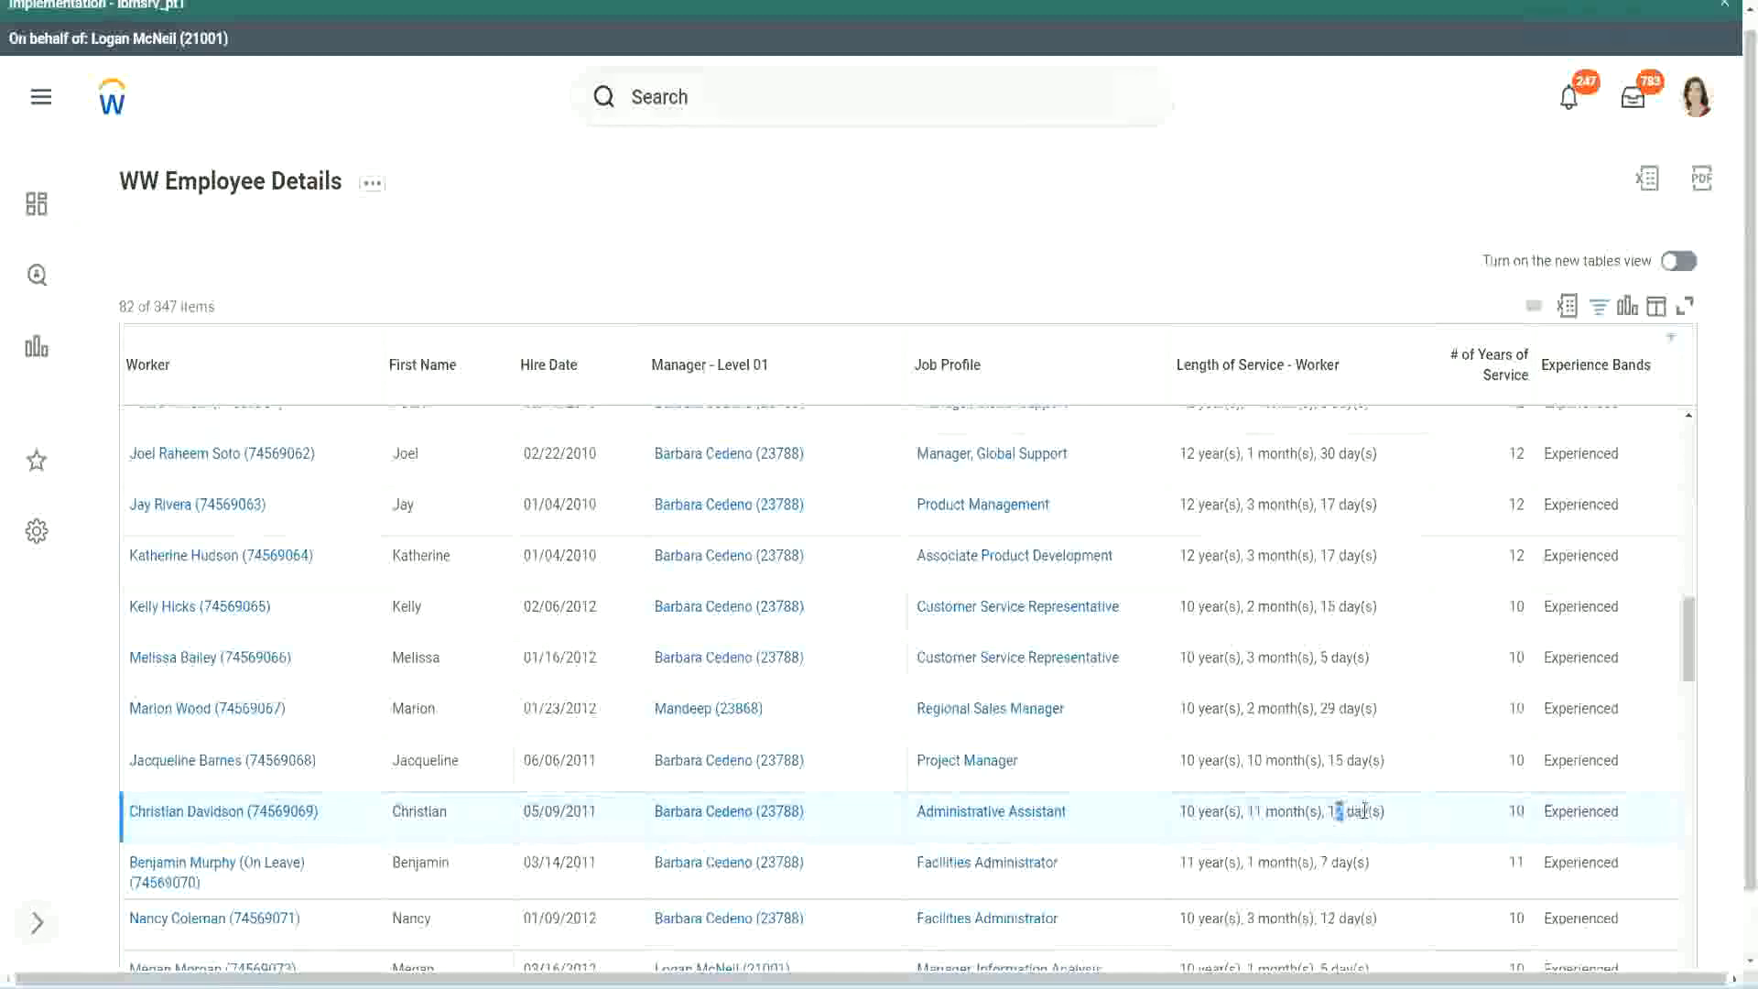
left_click(1364, 811)
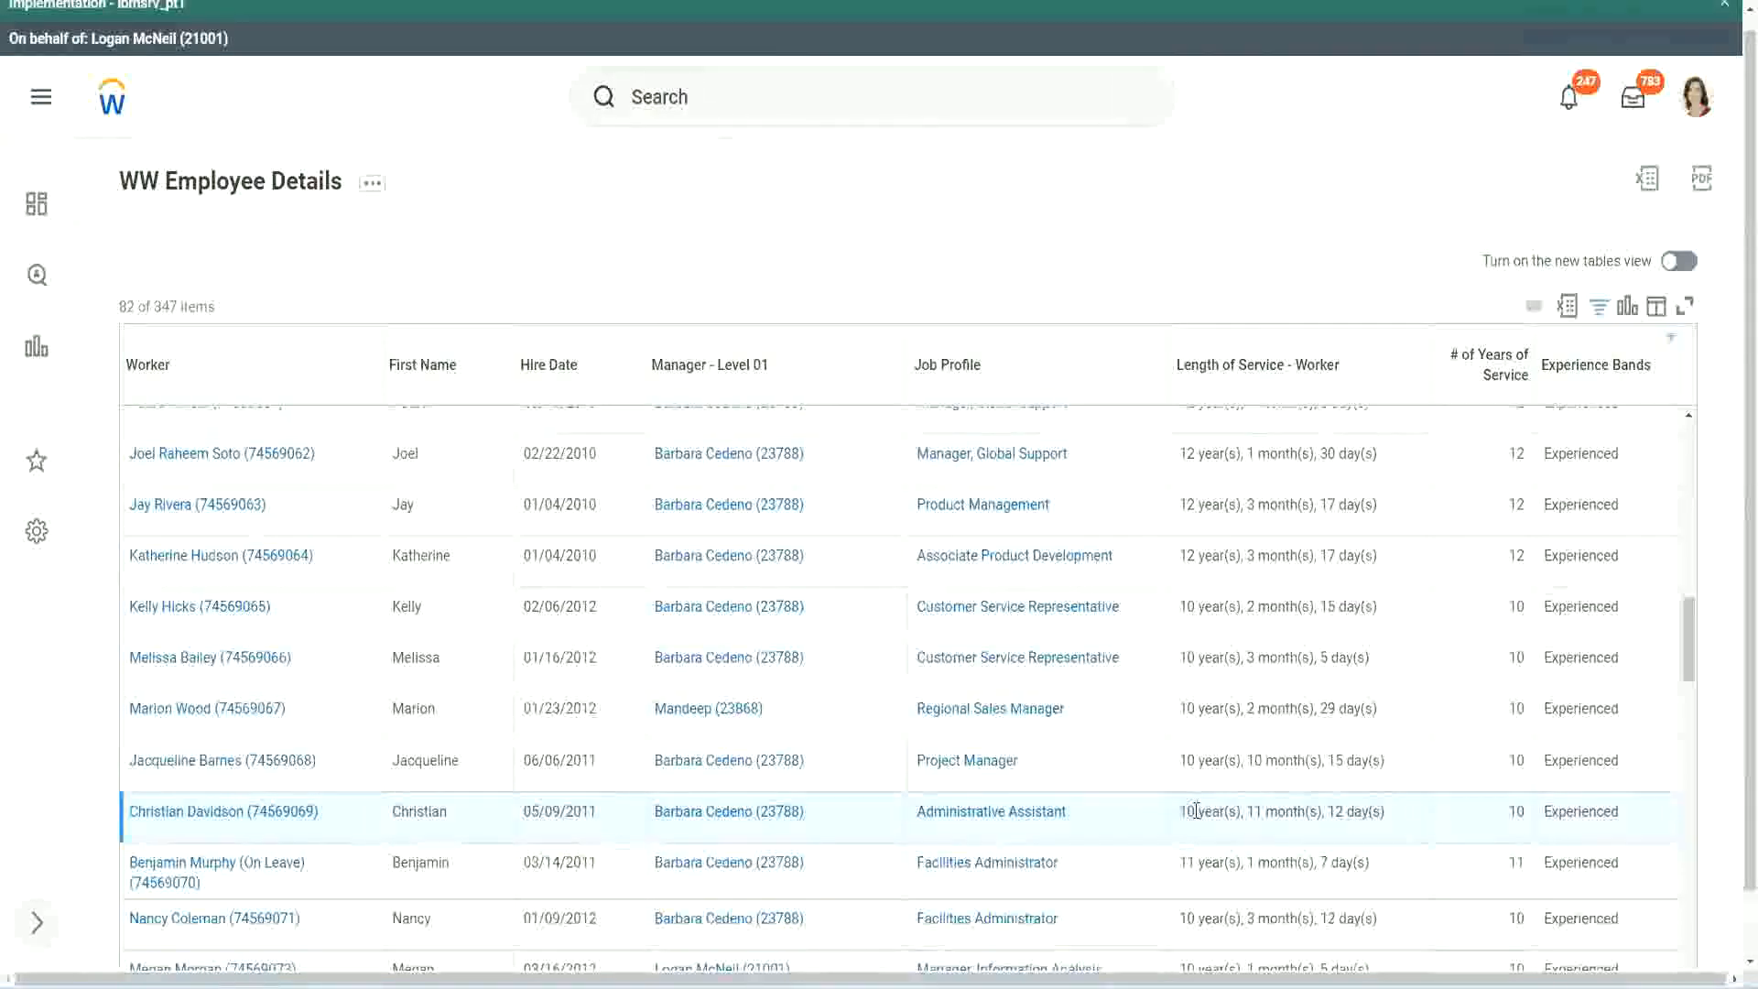
double_click(1515, 811)
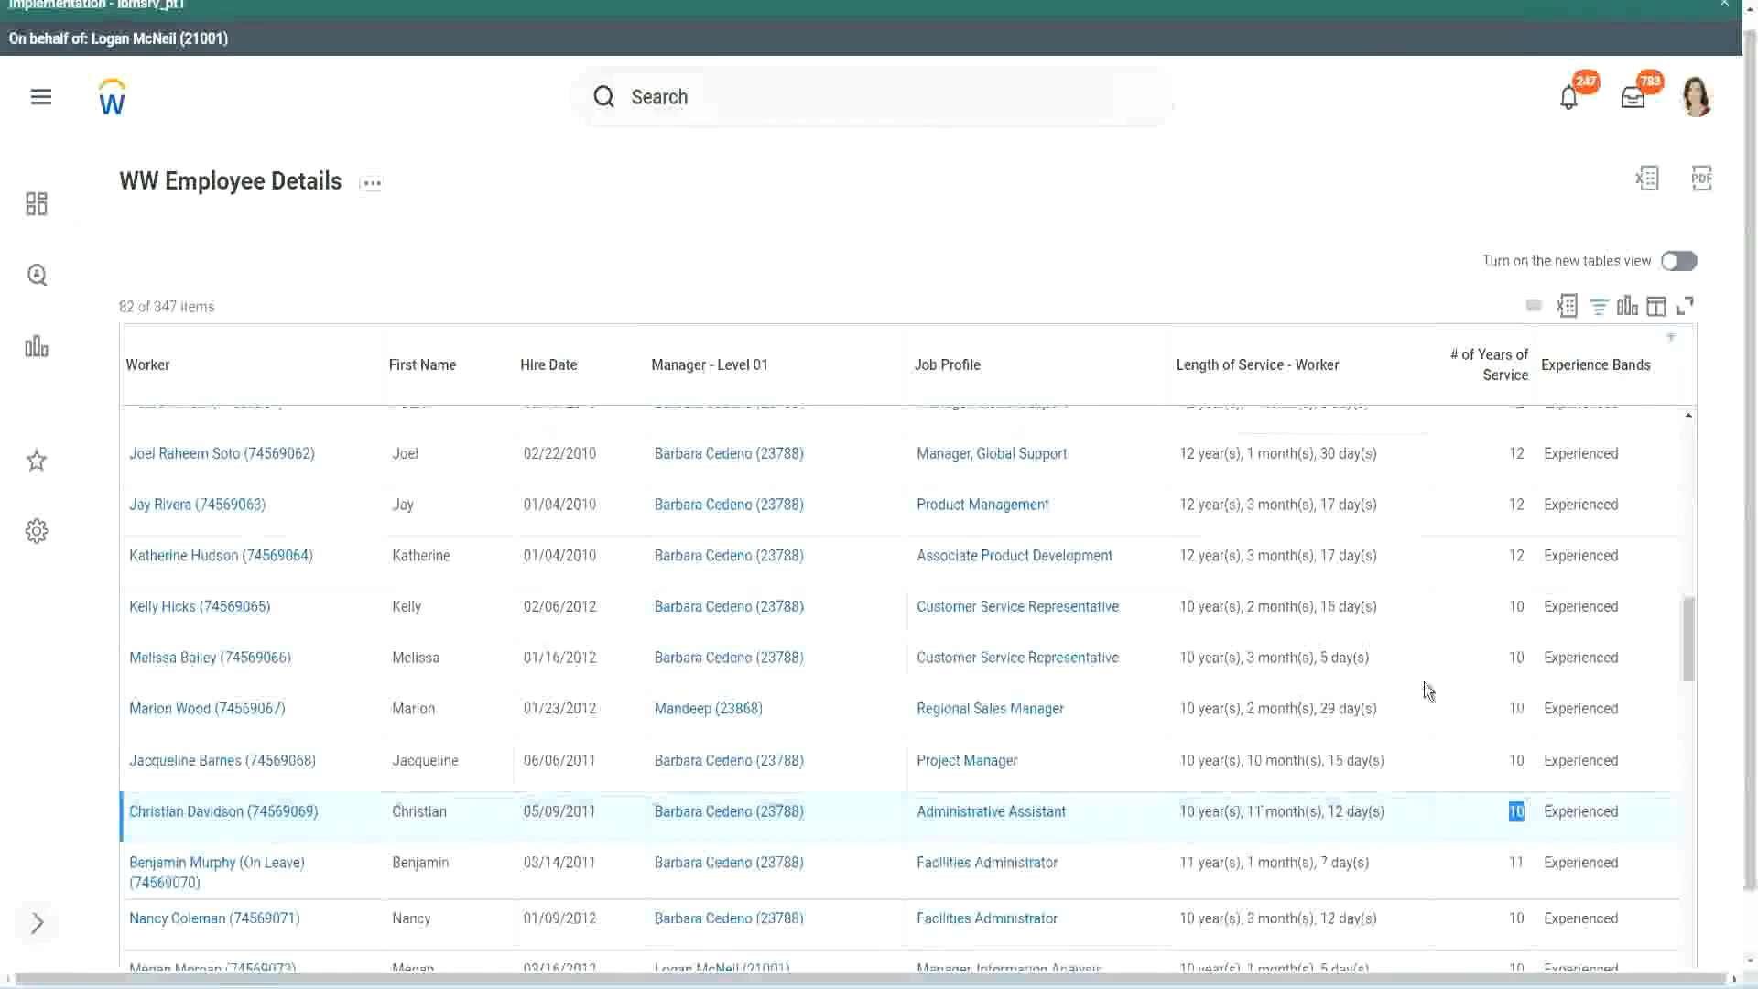
left_click(1512, 575)
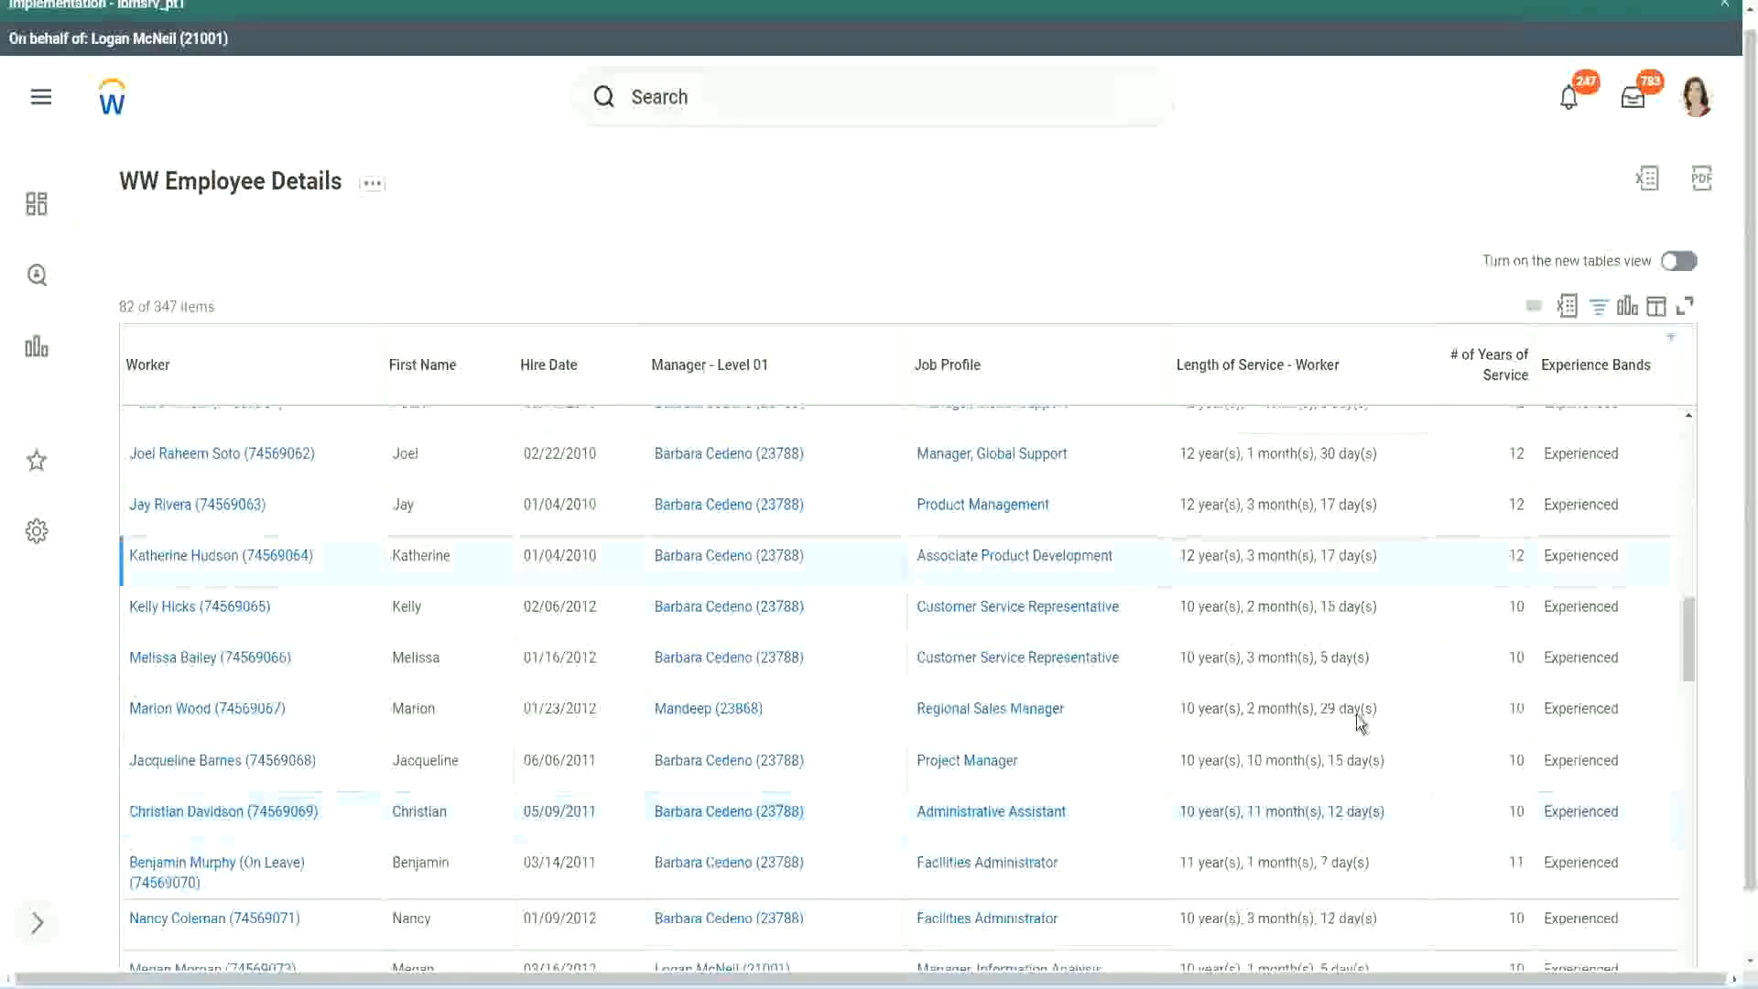
double_click(1201, 805)
left_click(1328, 805)
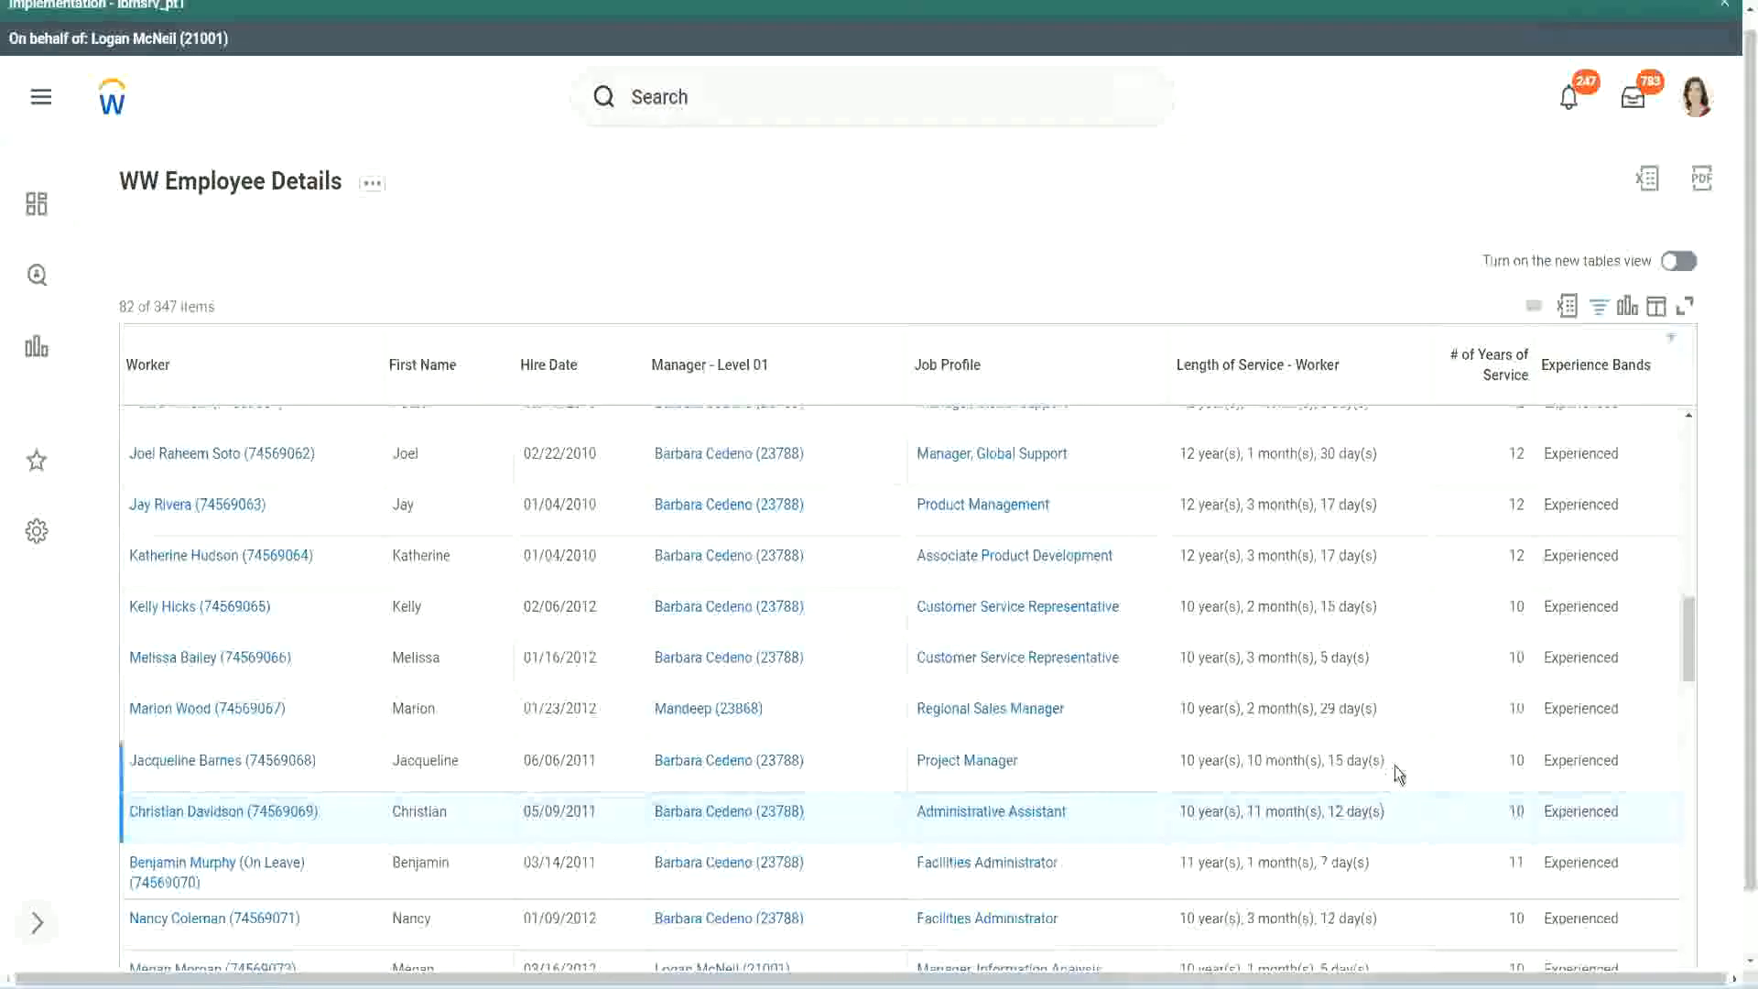
Recheck the years of service for those two rows, and examine the Project Manager row's length of service and whole years.
double_click(1523, 456)
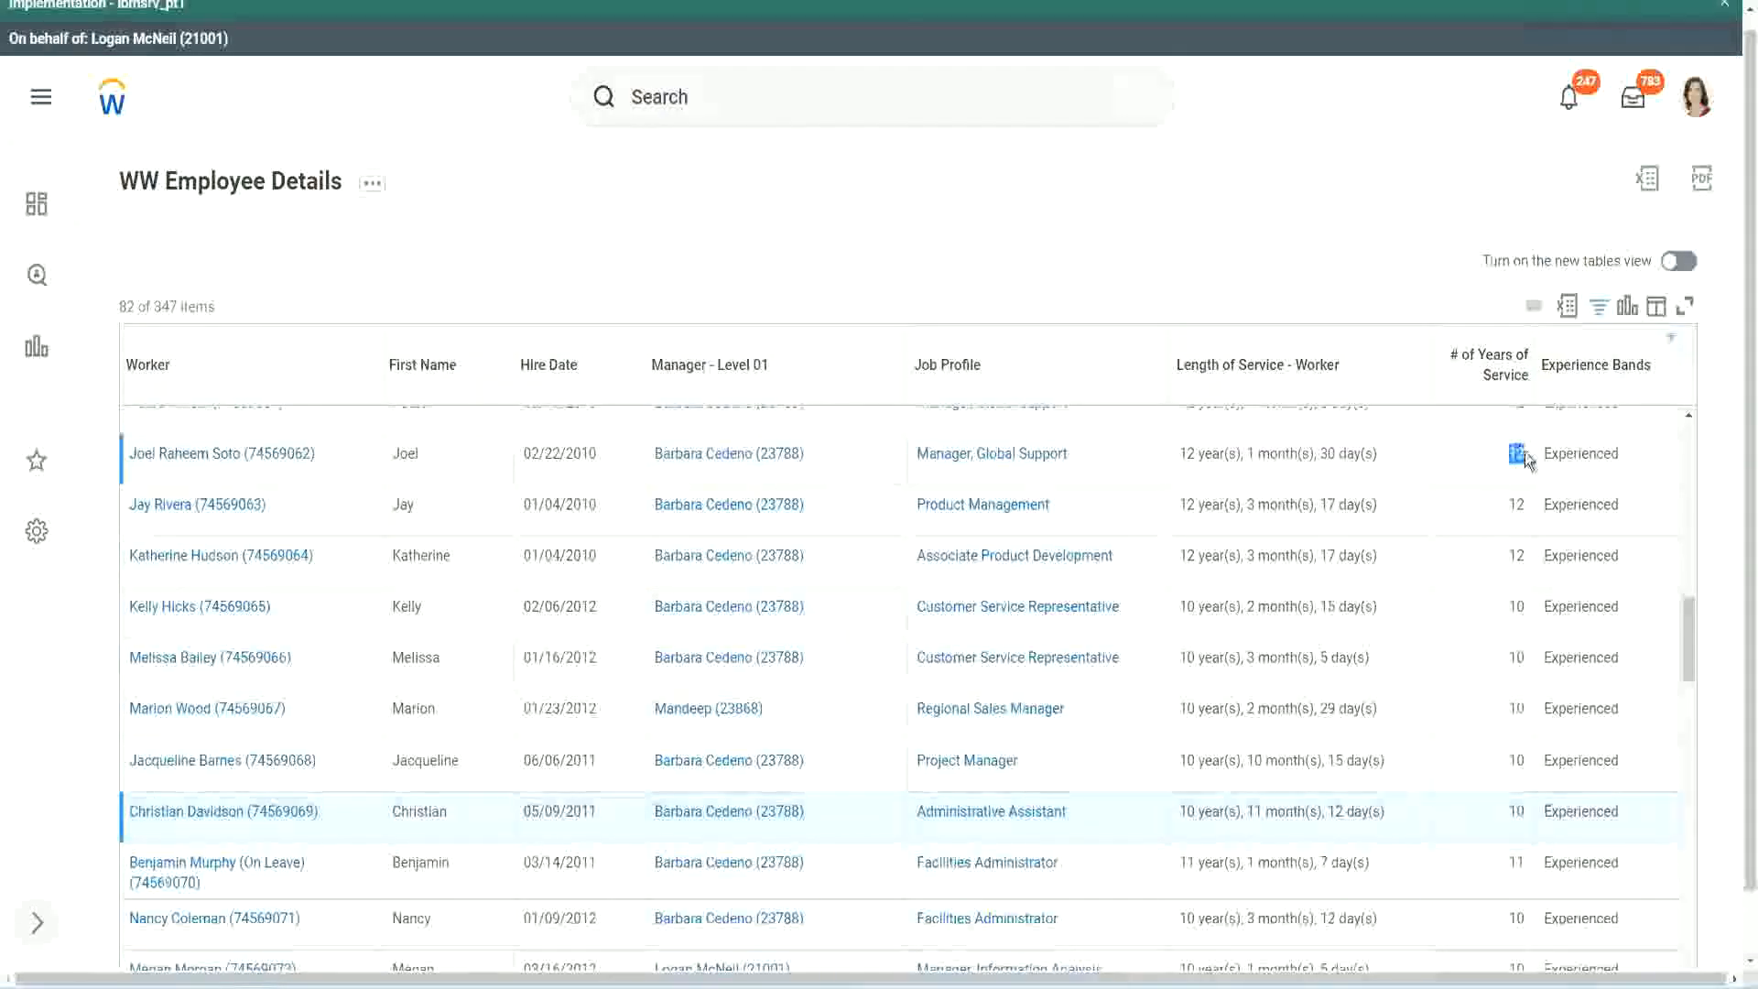
left_click_drag(1180, 454, 1399, 445)
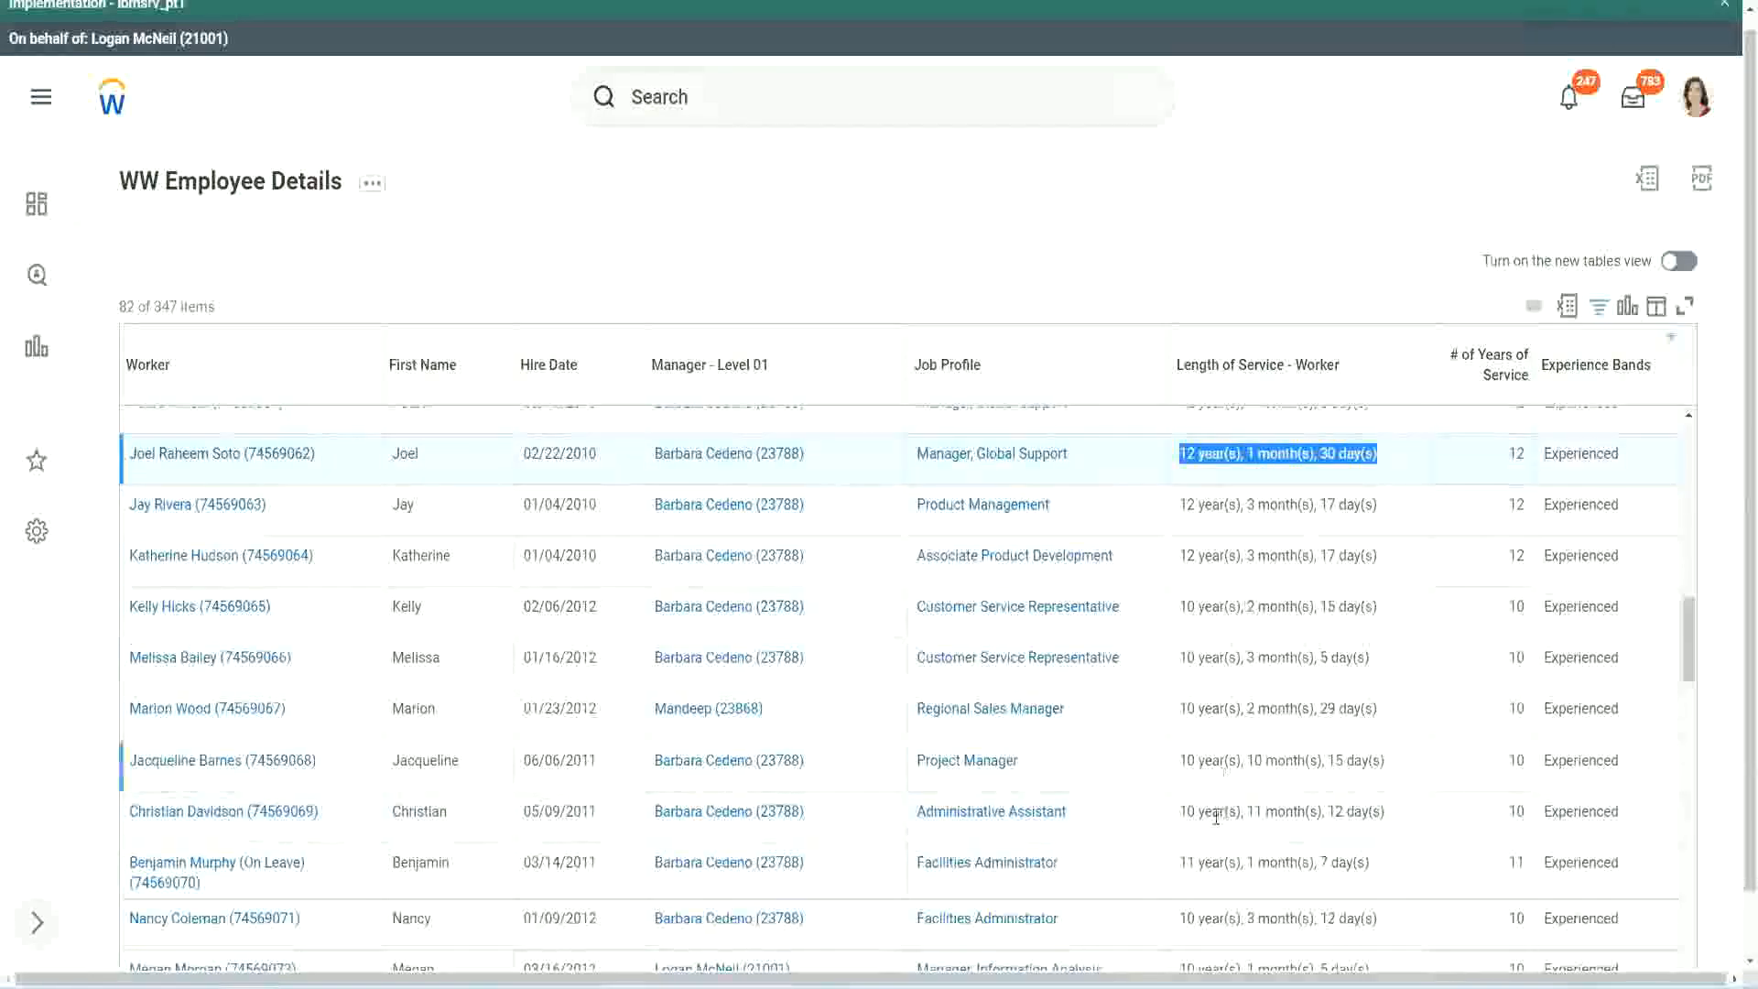
left_click(1363, 811)
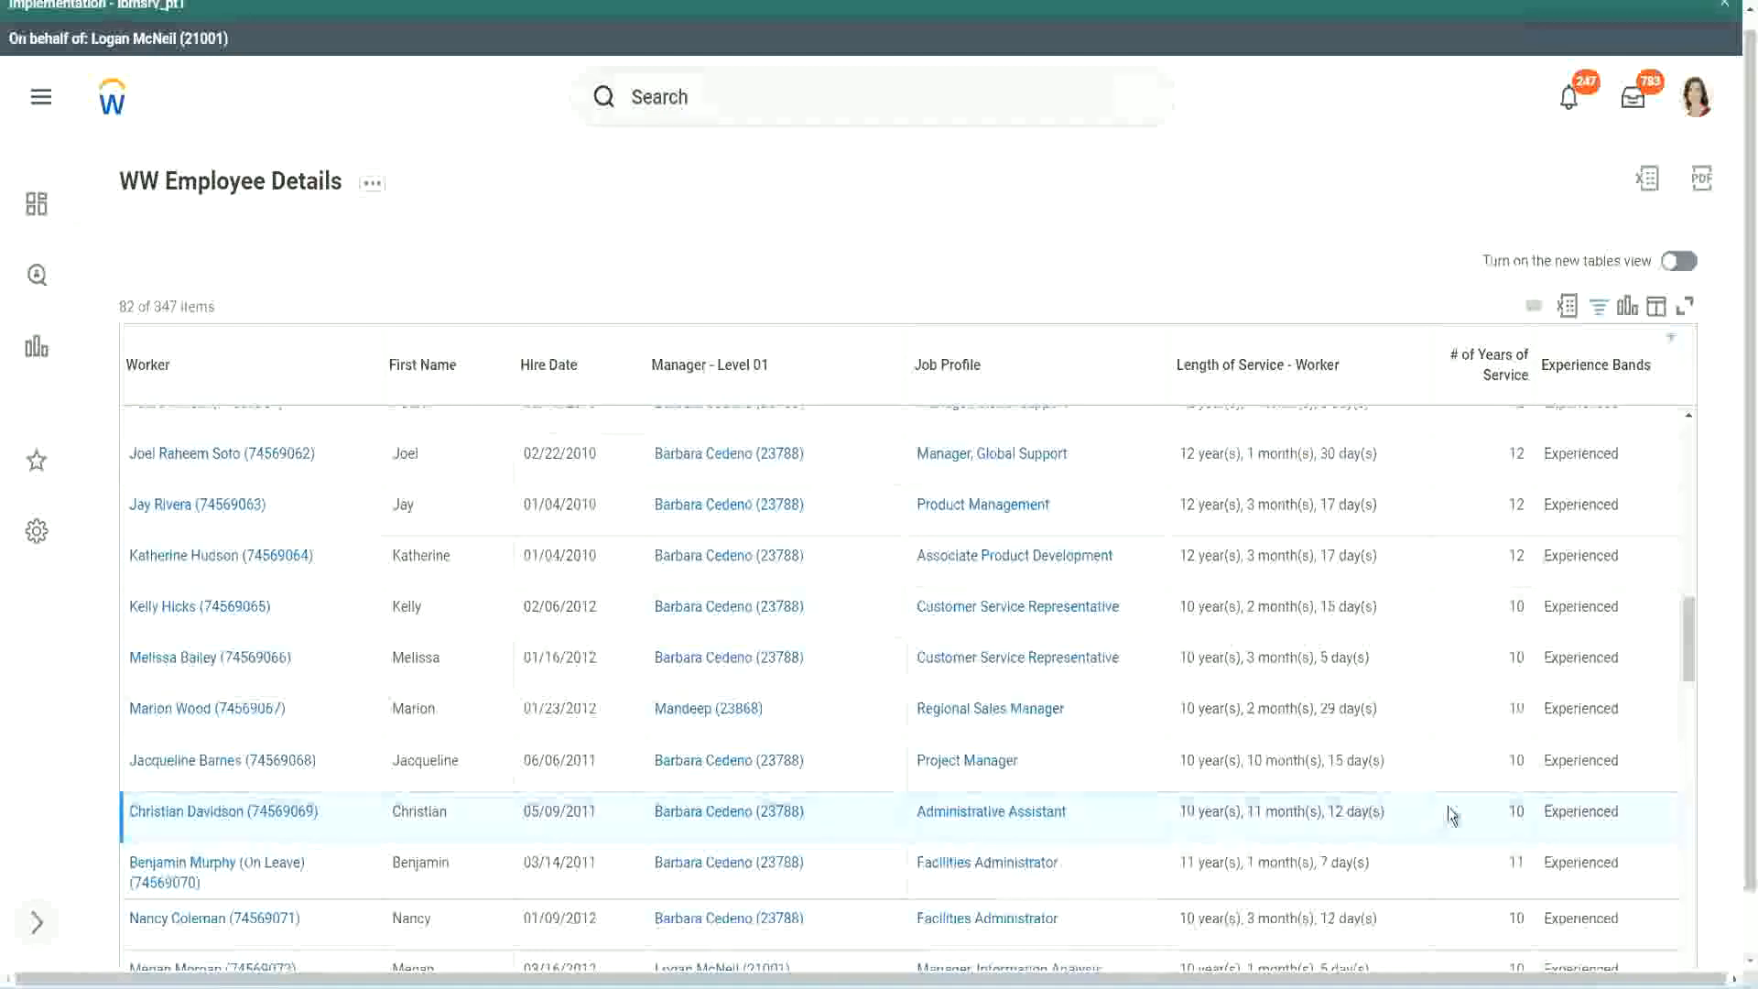
double_click(1512, 810)
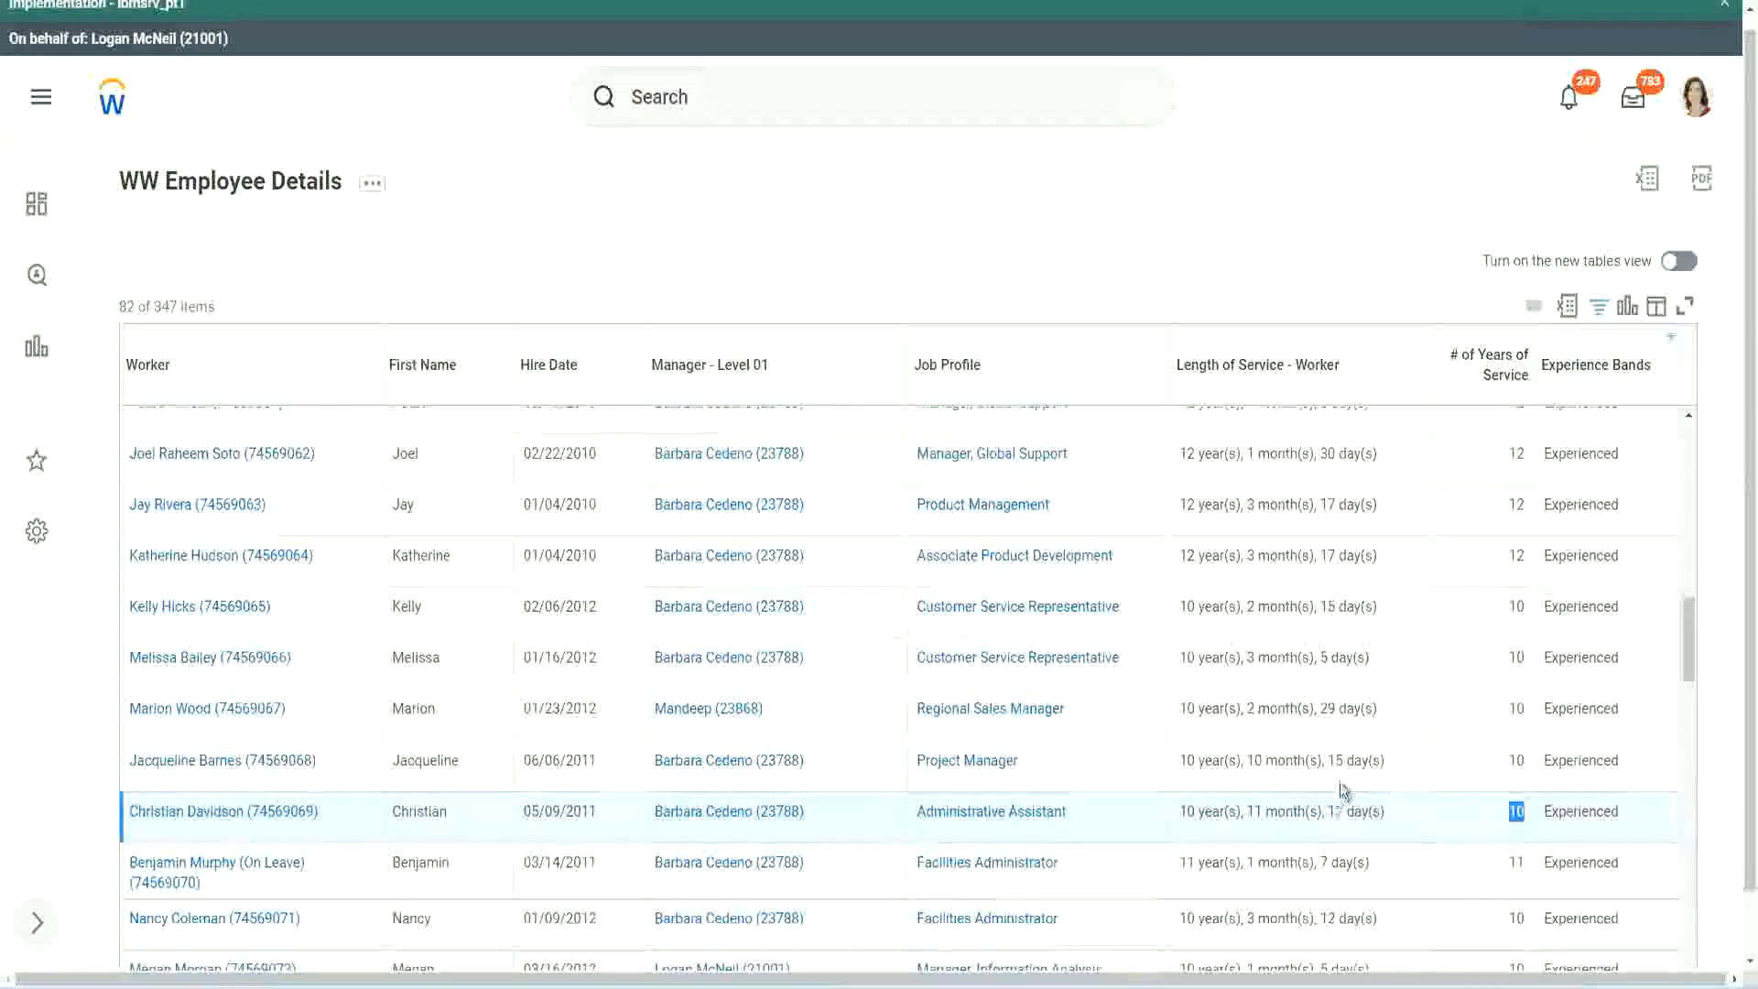
left_click(1452, 817)
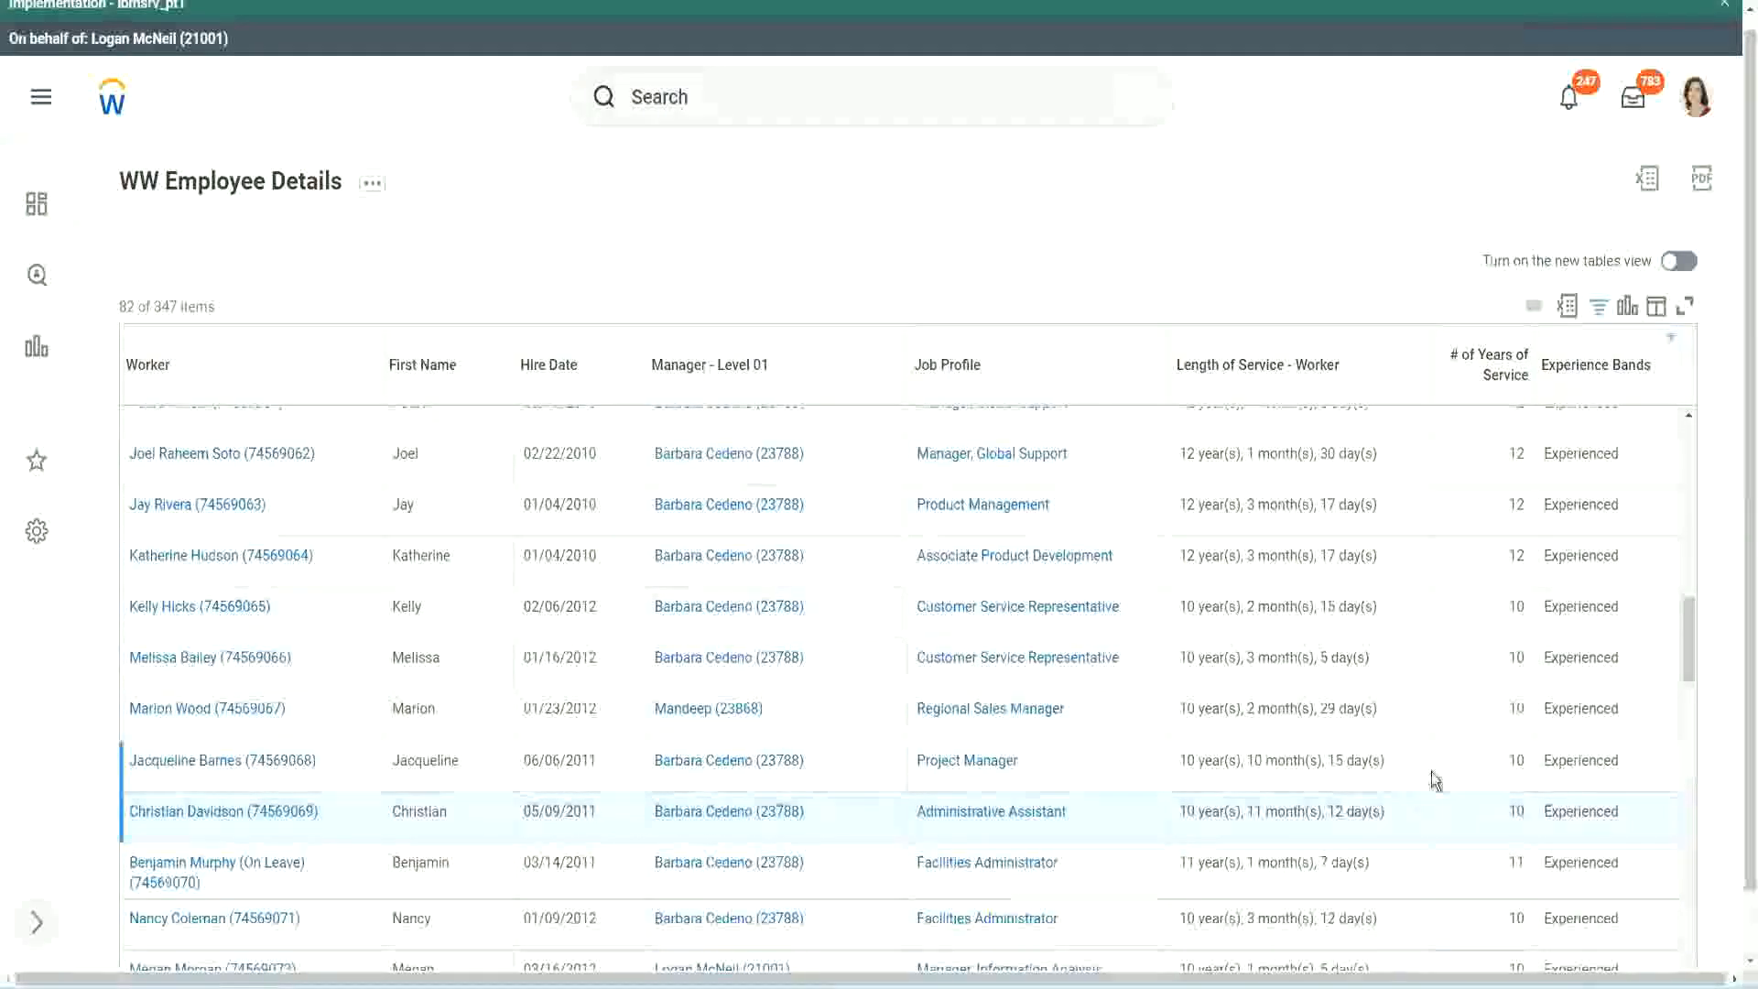
left_click(1465, 759)
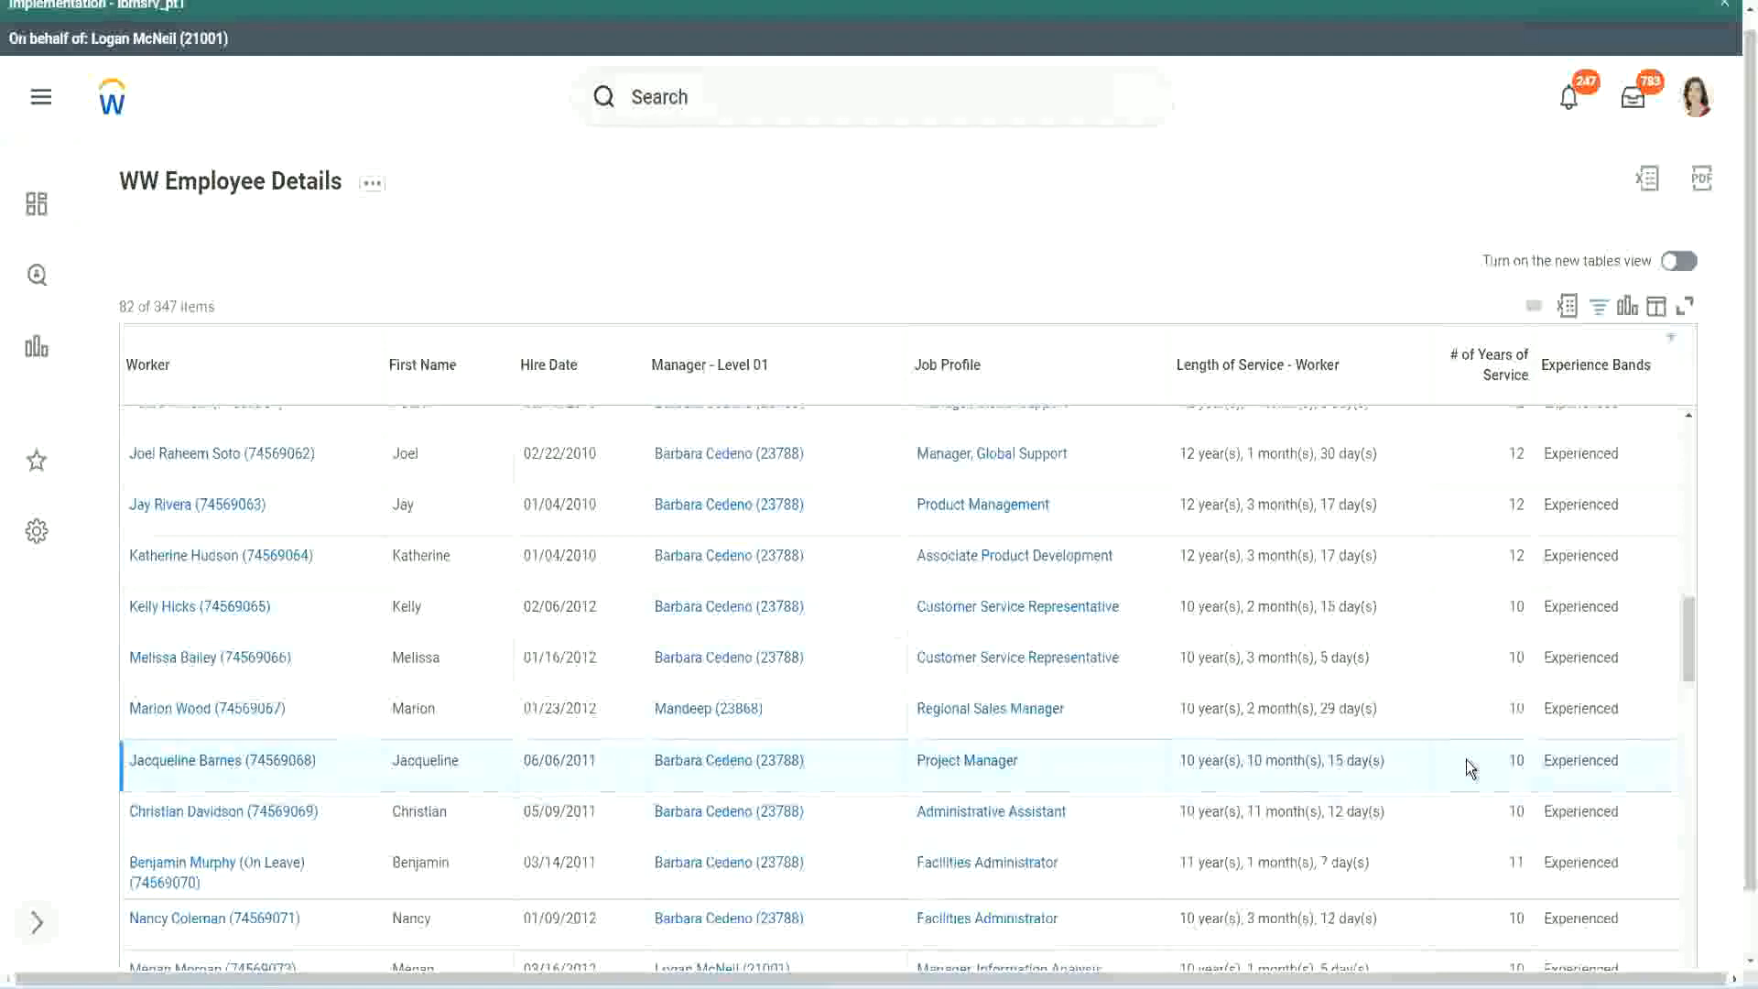
double_click(1520, 760)
left_click(1519, 760)
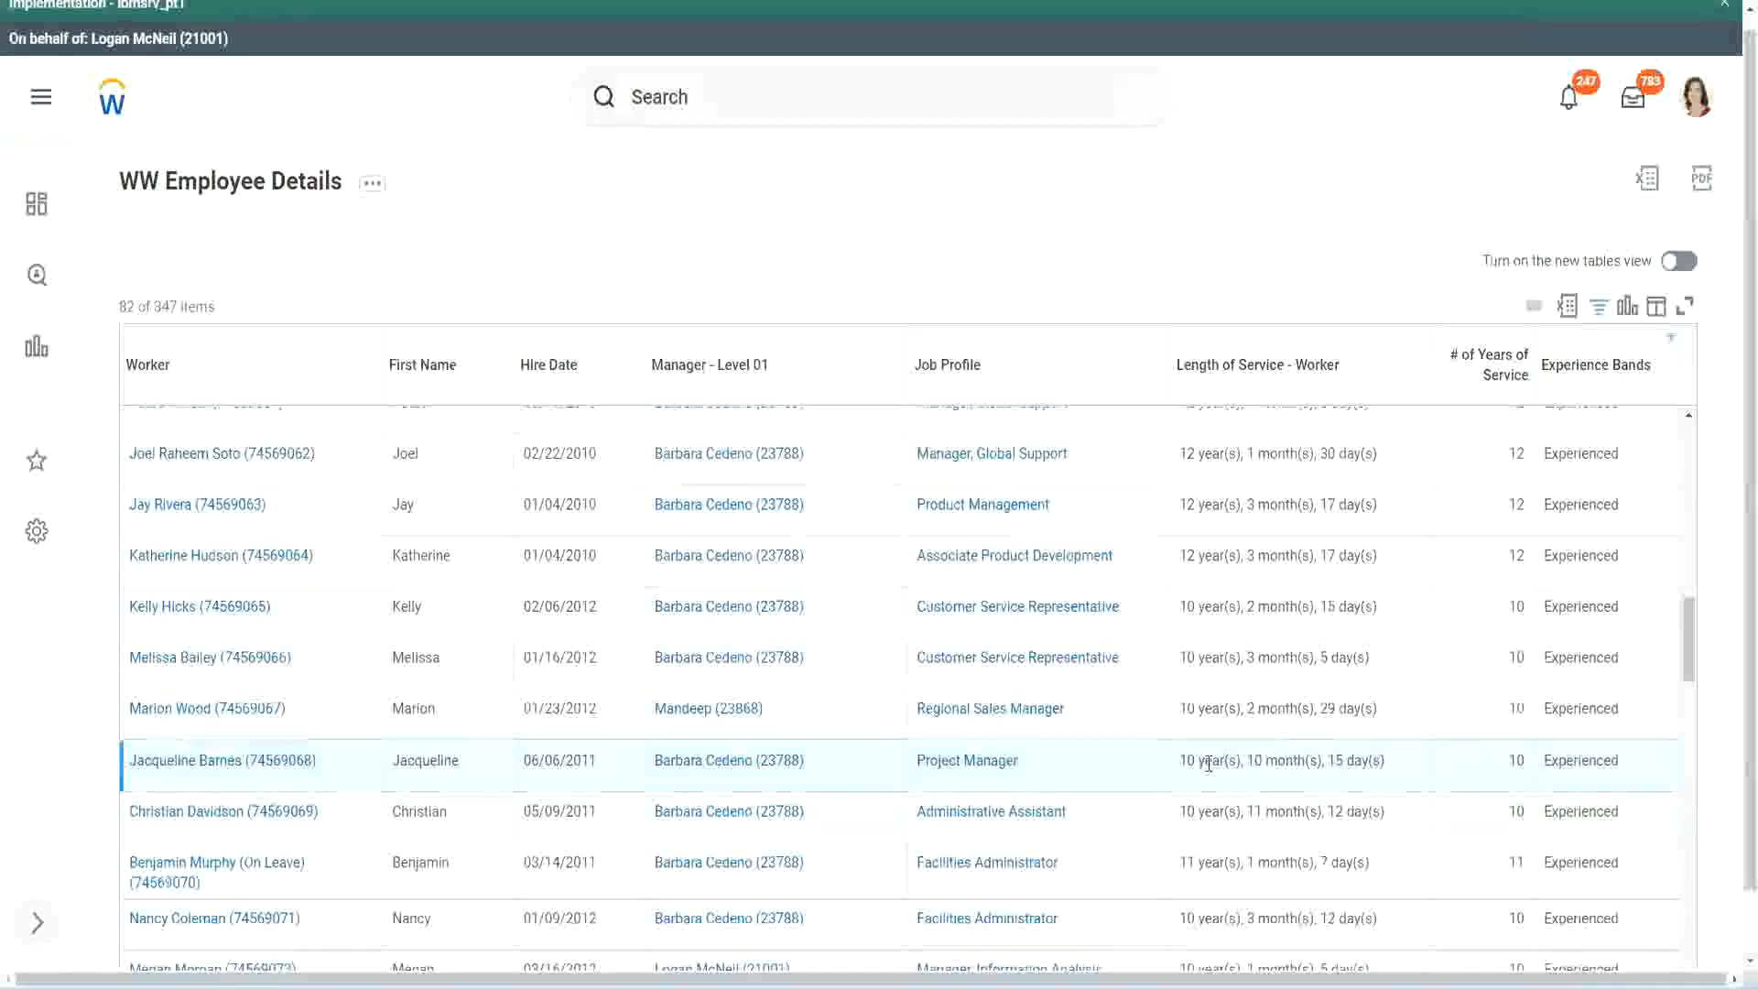
double_click(1255, 761)
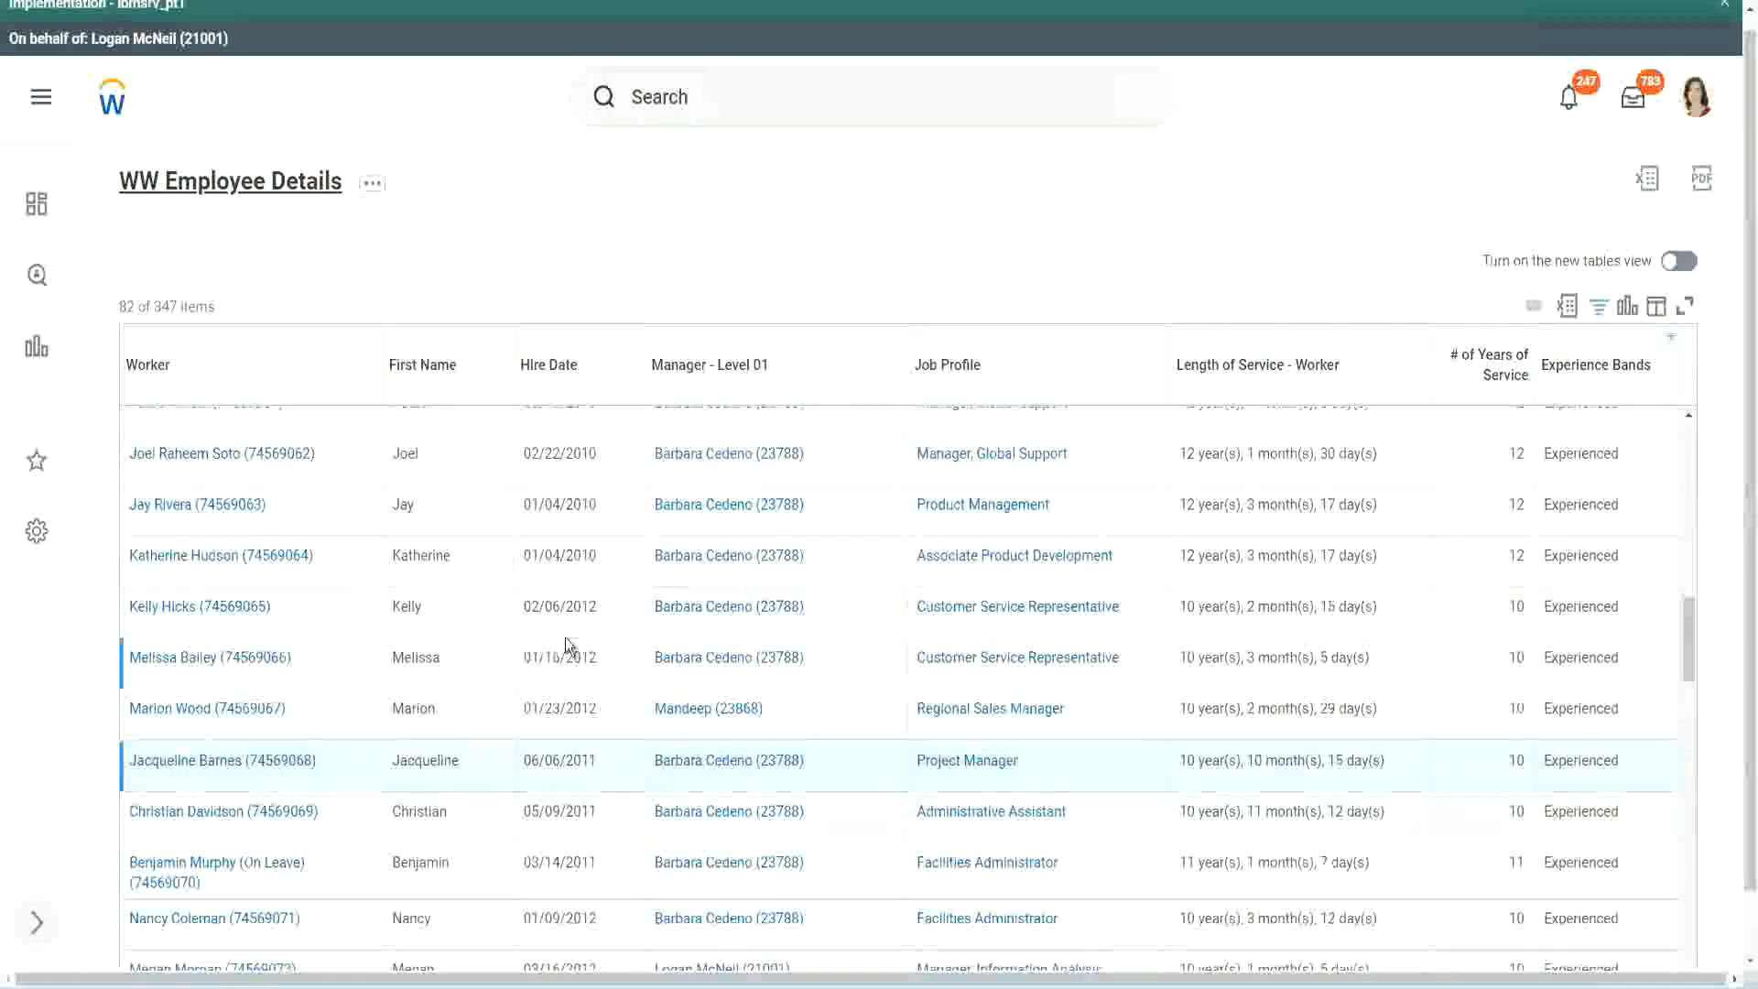
Open the CF-WW-Eval Exp-Derive Experience Bands from Years of Service field in a new tab and review its conditions and return values.
scroll(573, 636, "down", 5)
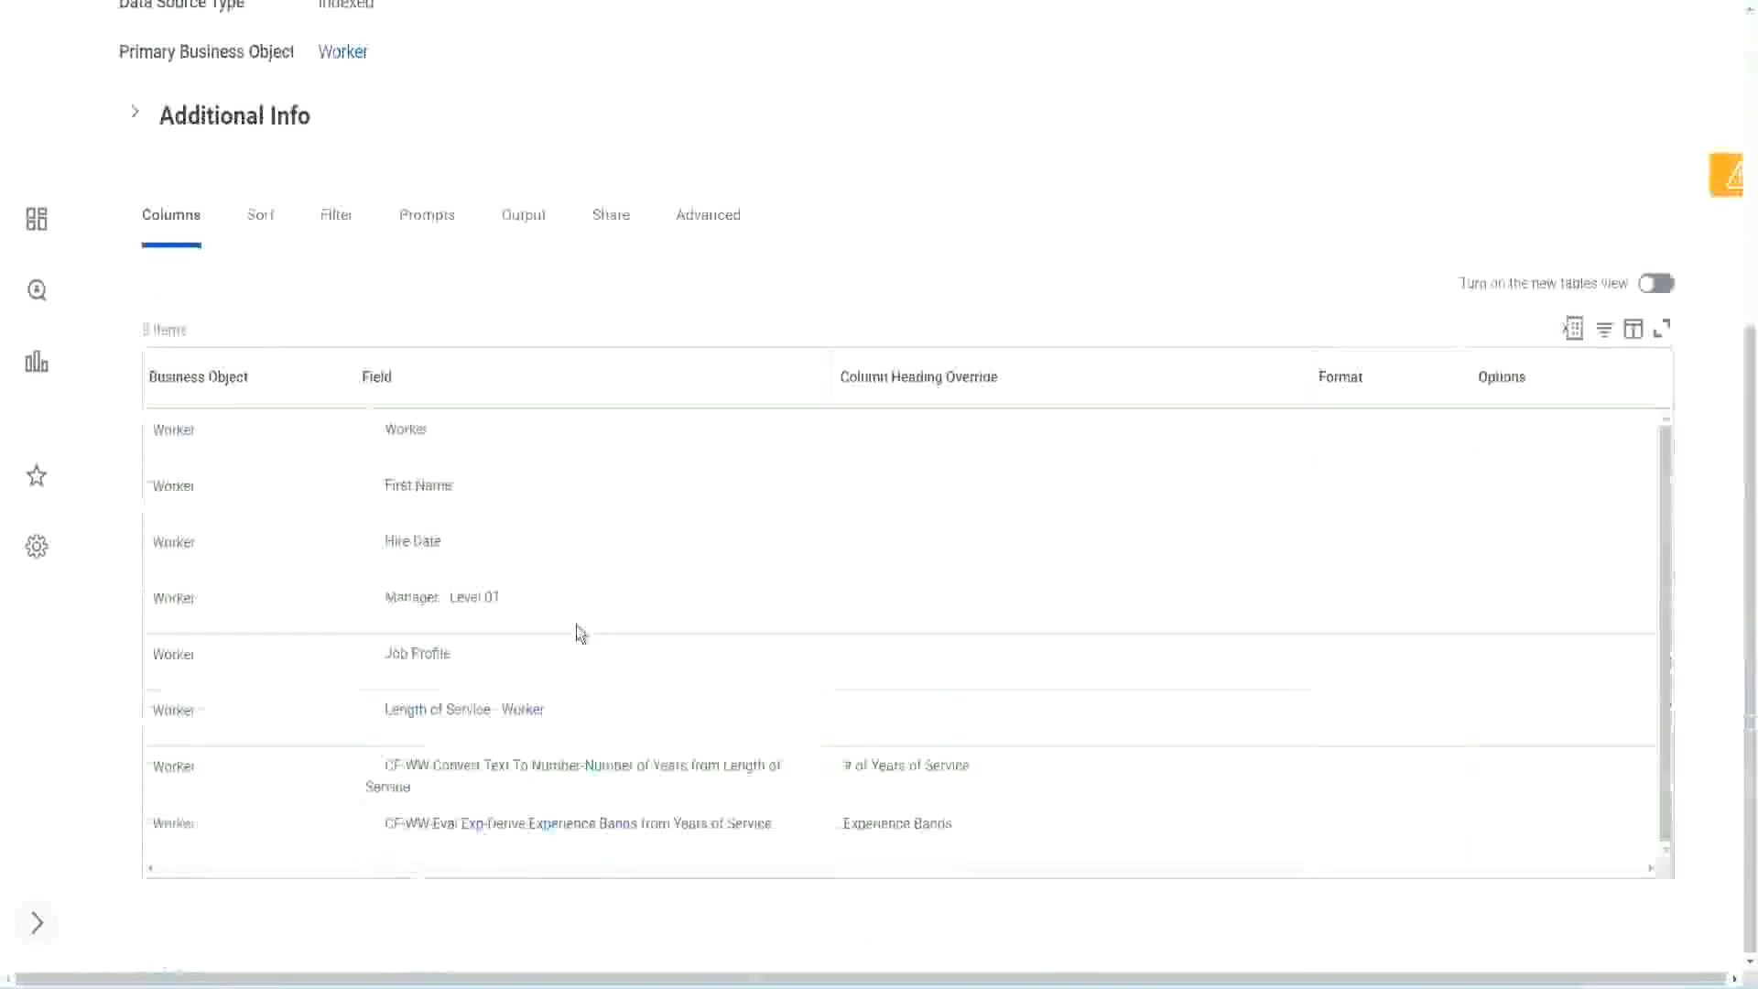
right_click(478, 830)
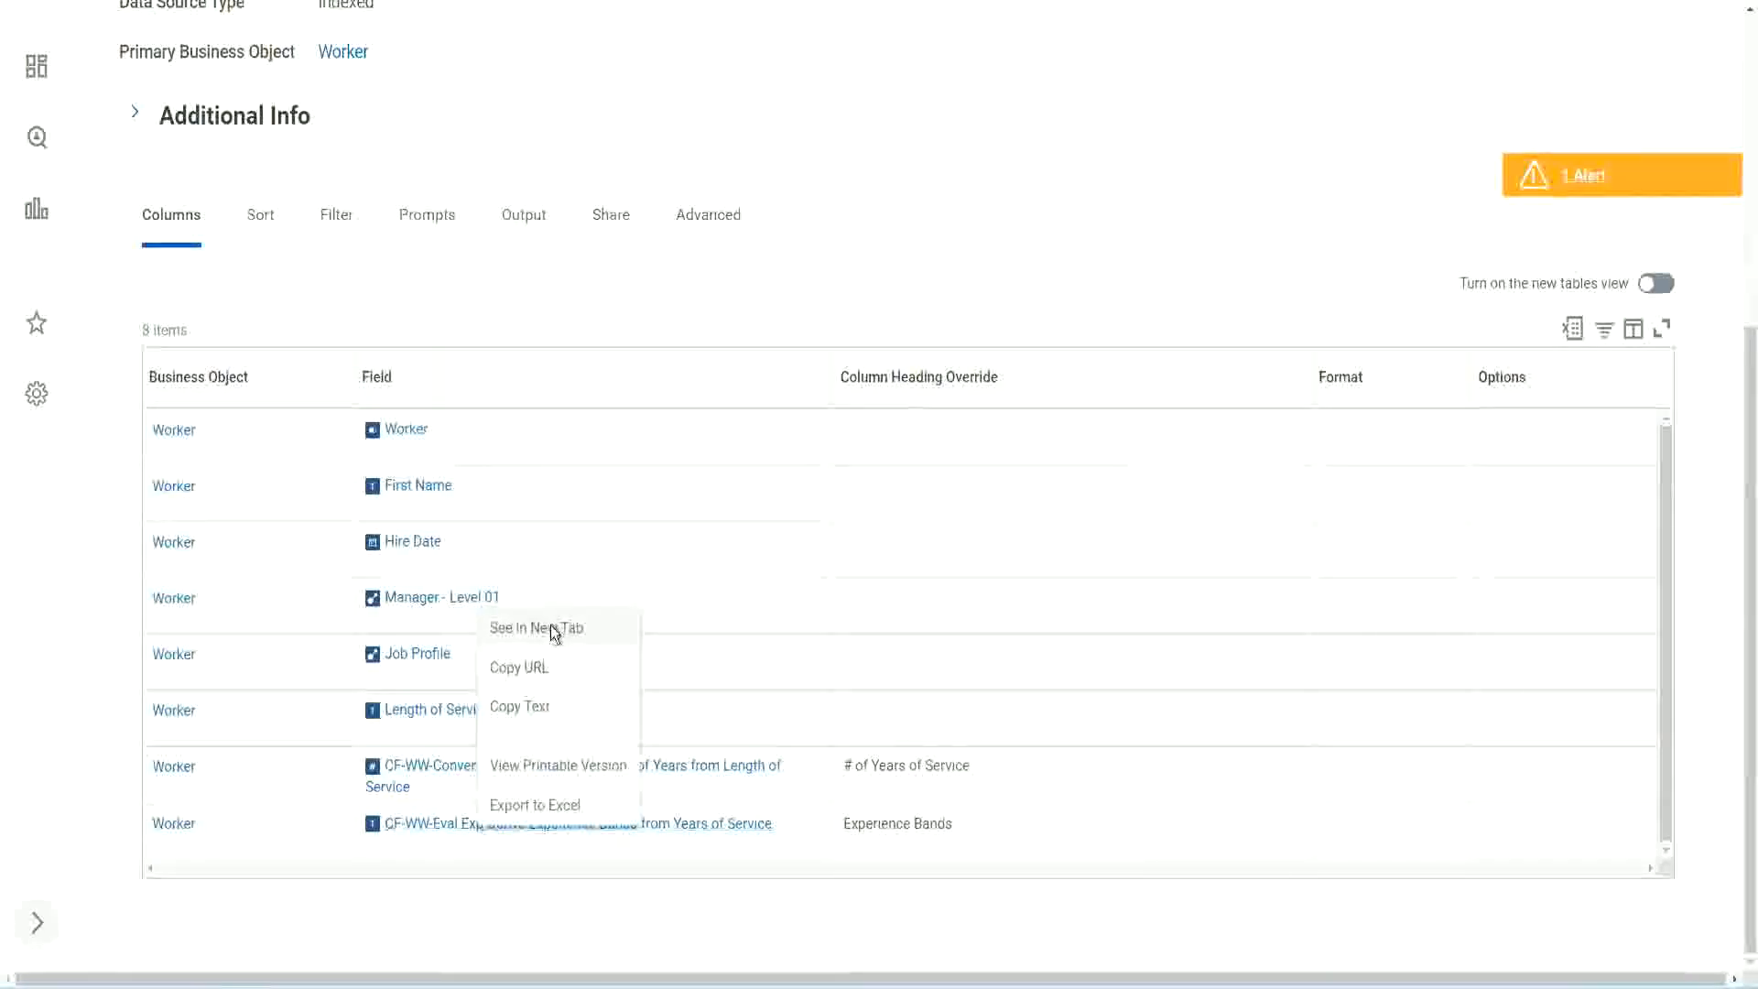
left_click(548, 626)
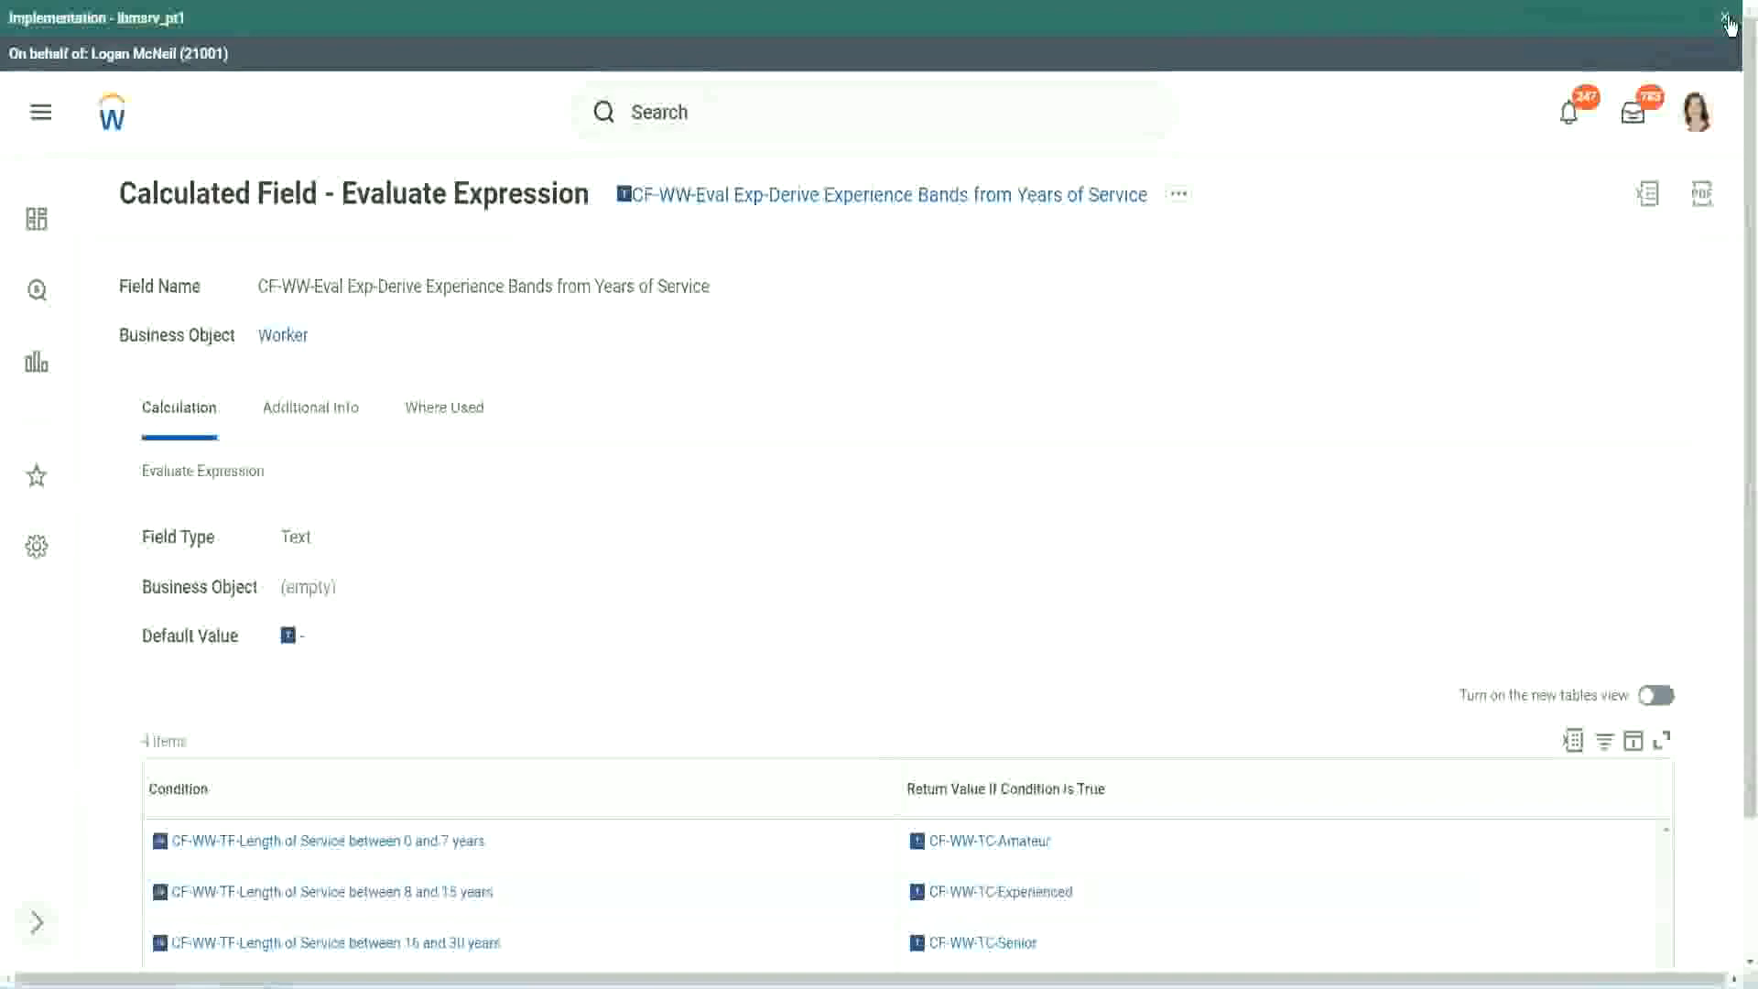
left_click(1725, 18)
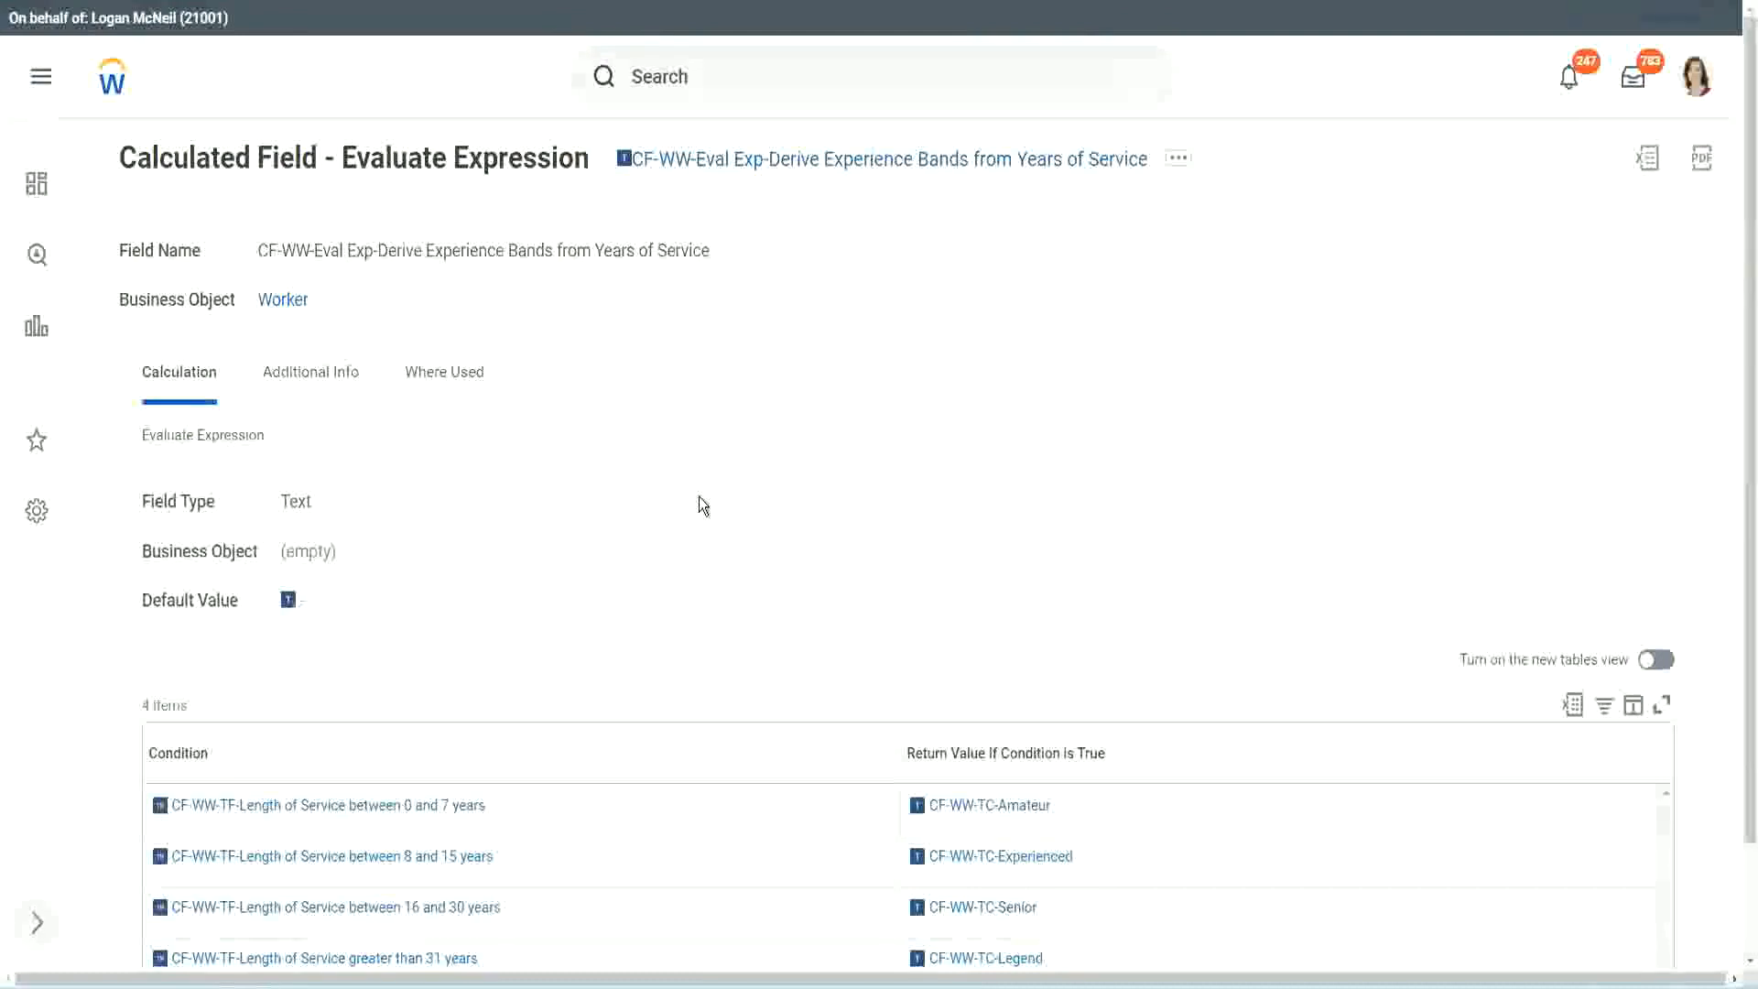
scroll(738, 497, "down", 2)
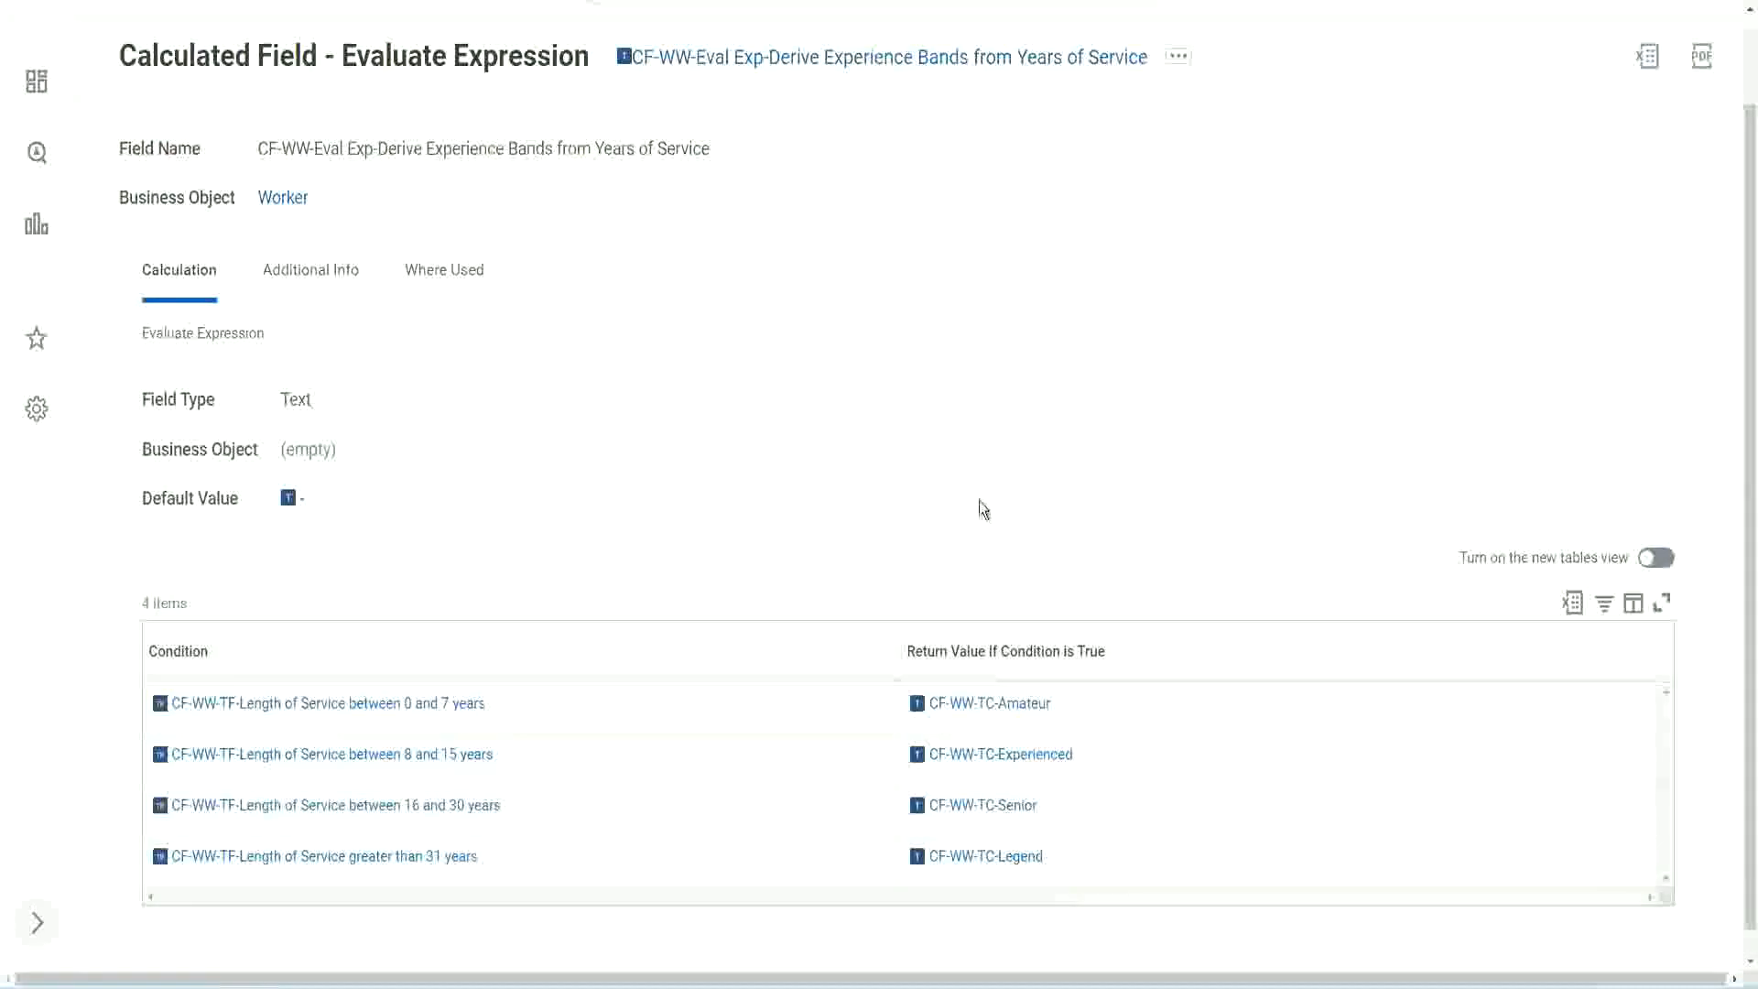
left_click(797, 646)
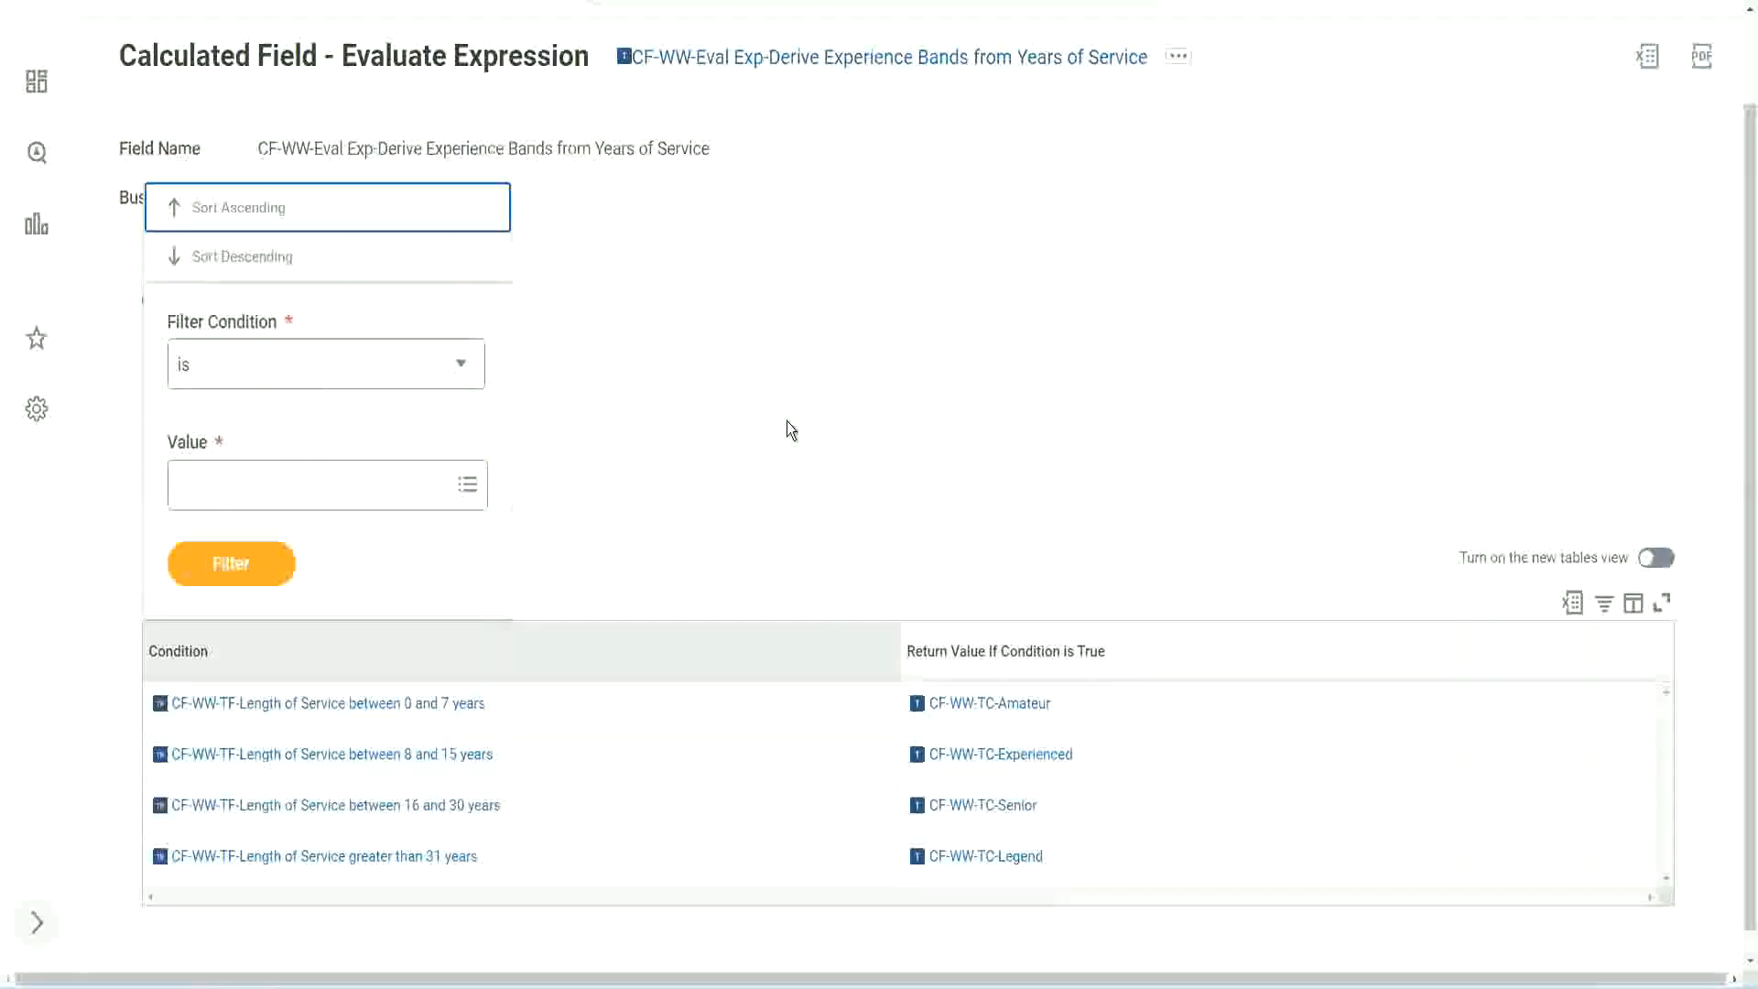
left_click(787, 429)
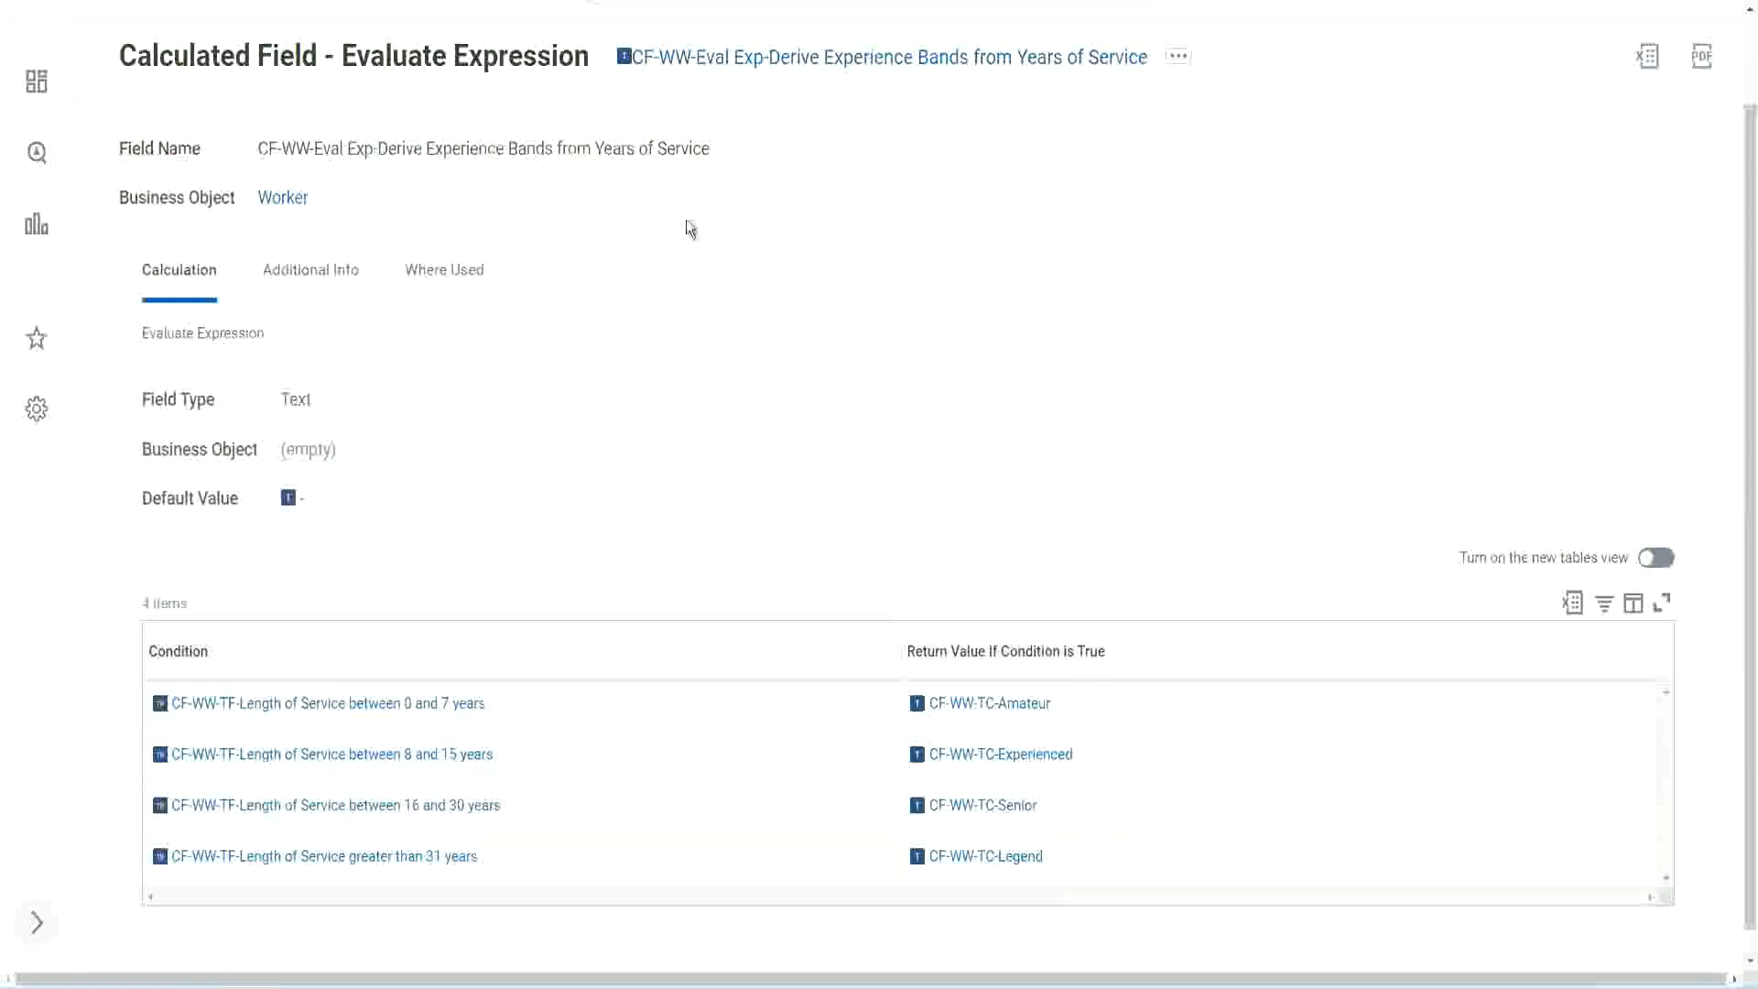
Copy the name of the Experience Bands calculated field as text.
right_click(774, 64)
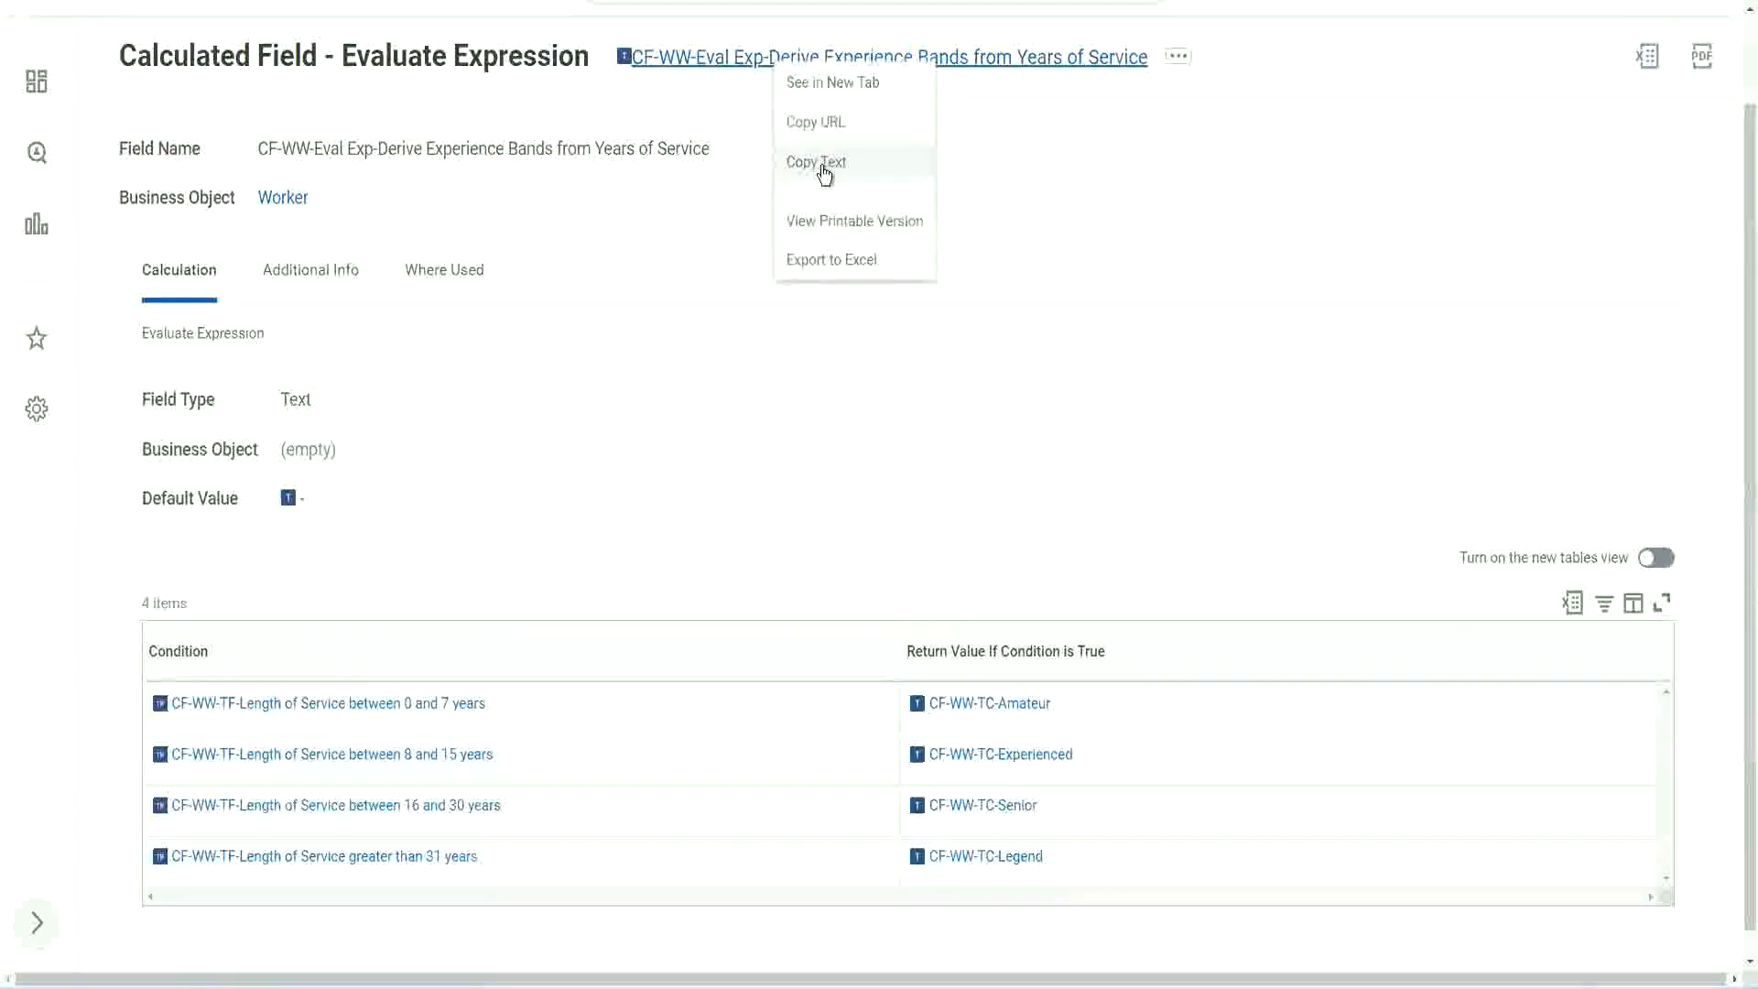
left_click(825, 173)
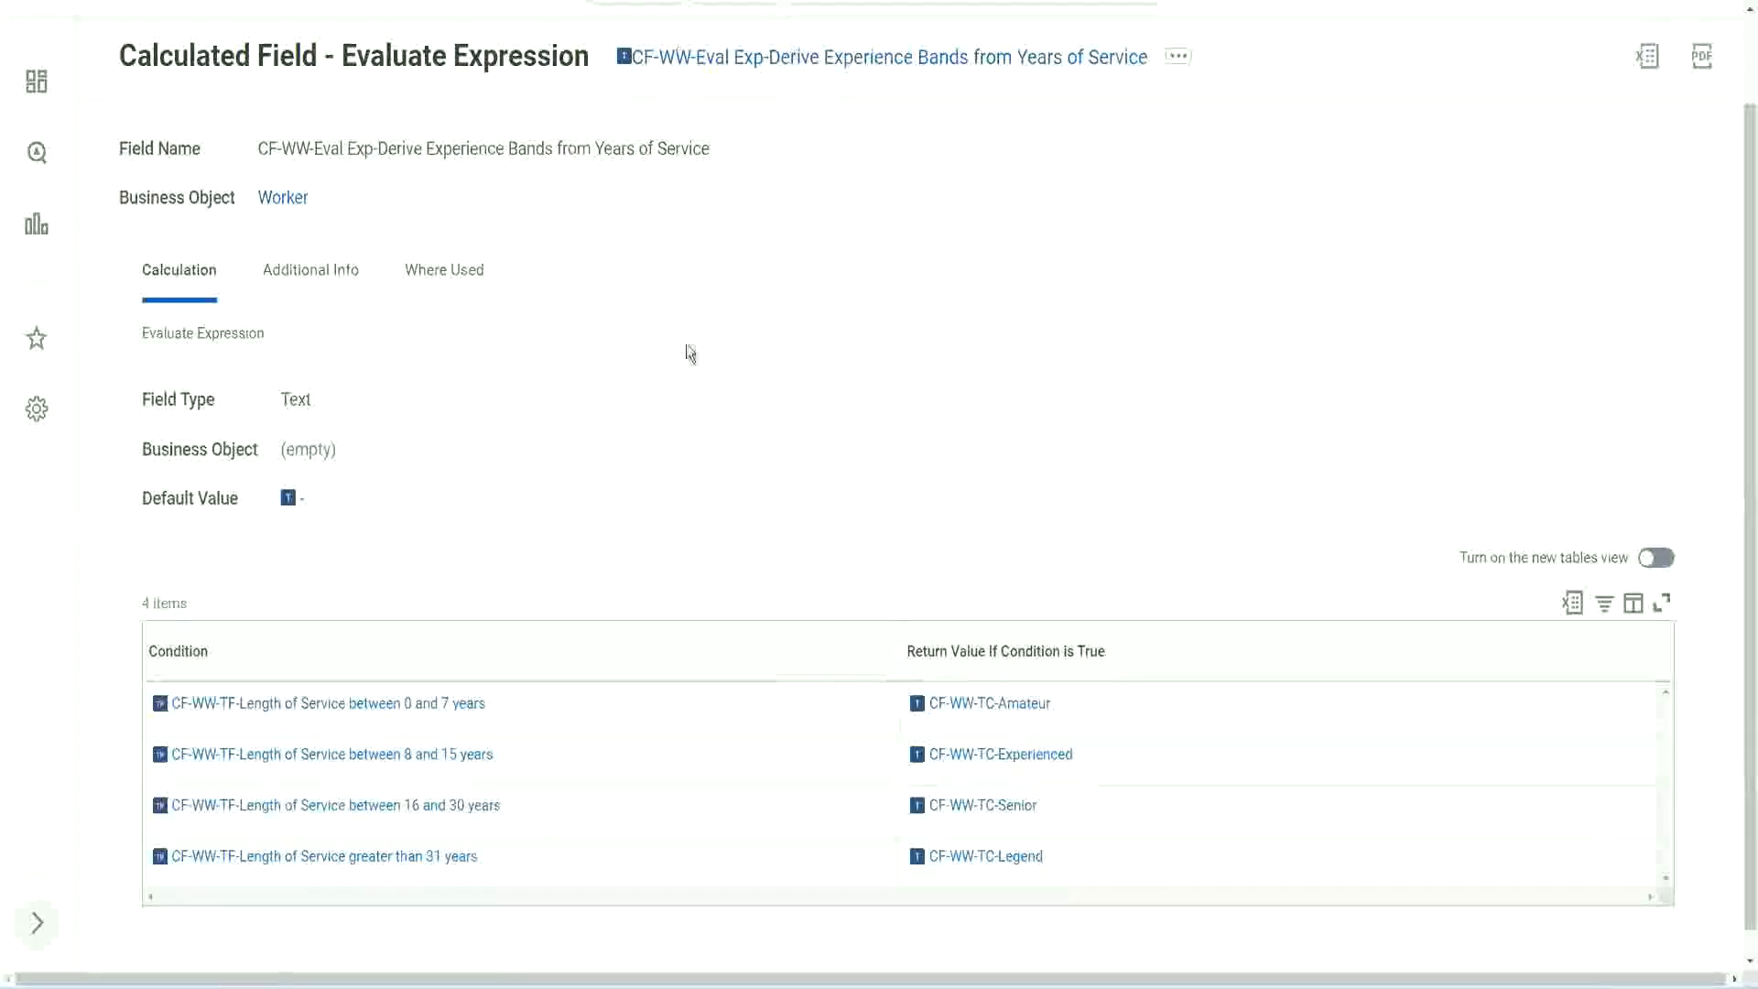
scroll(685, 366, "up", 1)
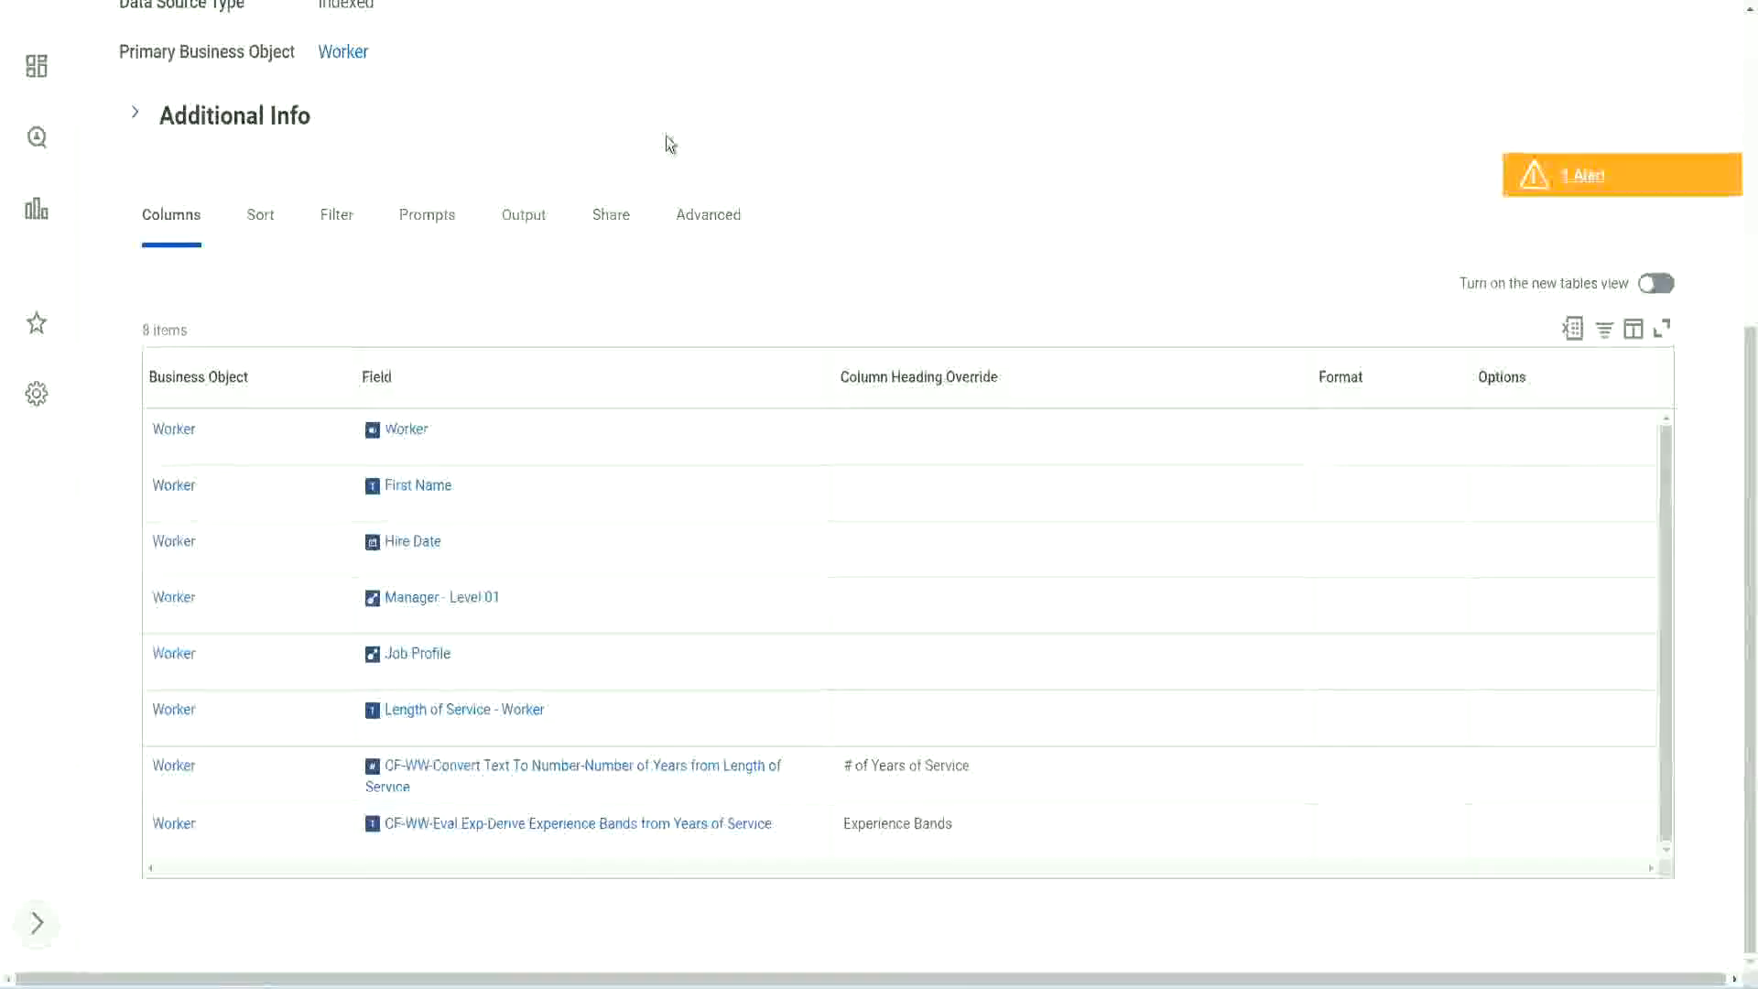
From the WW Employee Details report definition, search for "create cal field" and open the Create Calculated Field task.
scroll(695, 128, "up", 4)
left_click(713, 112)
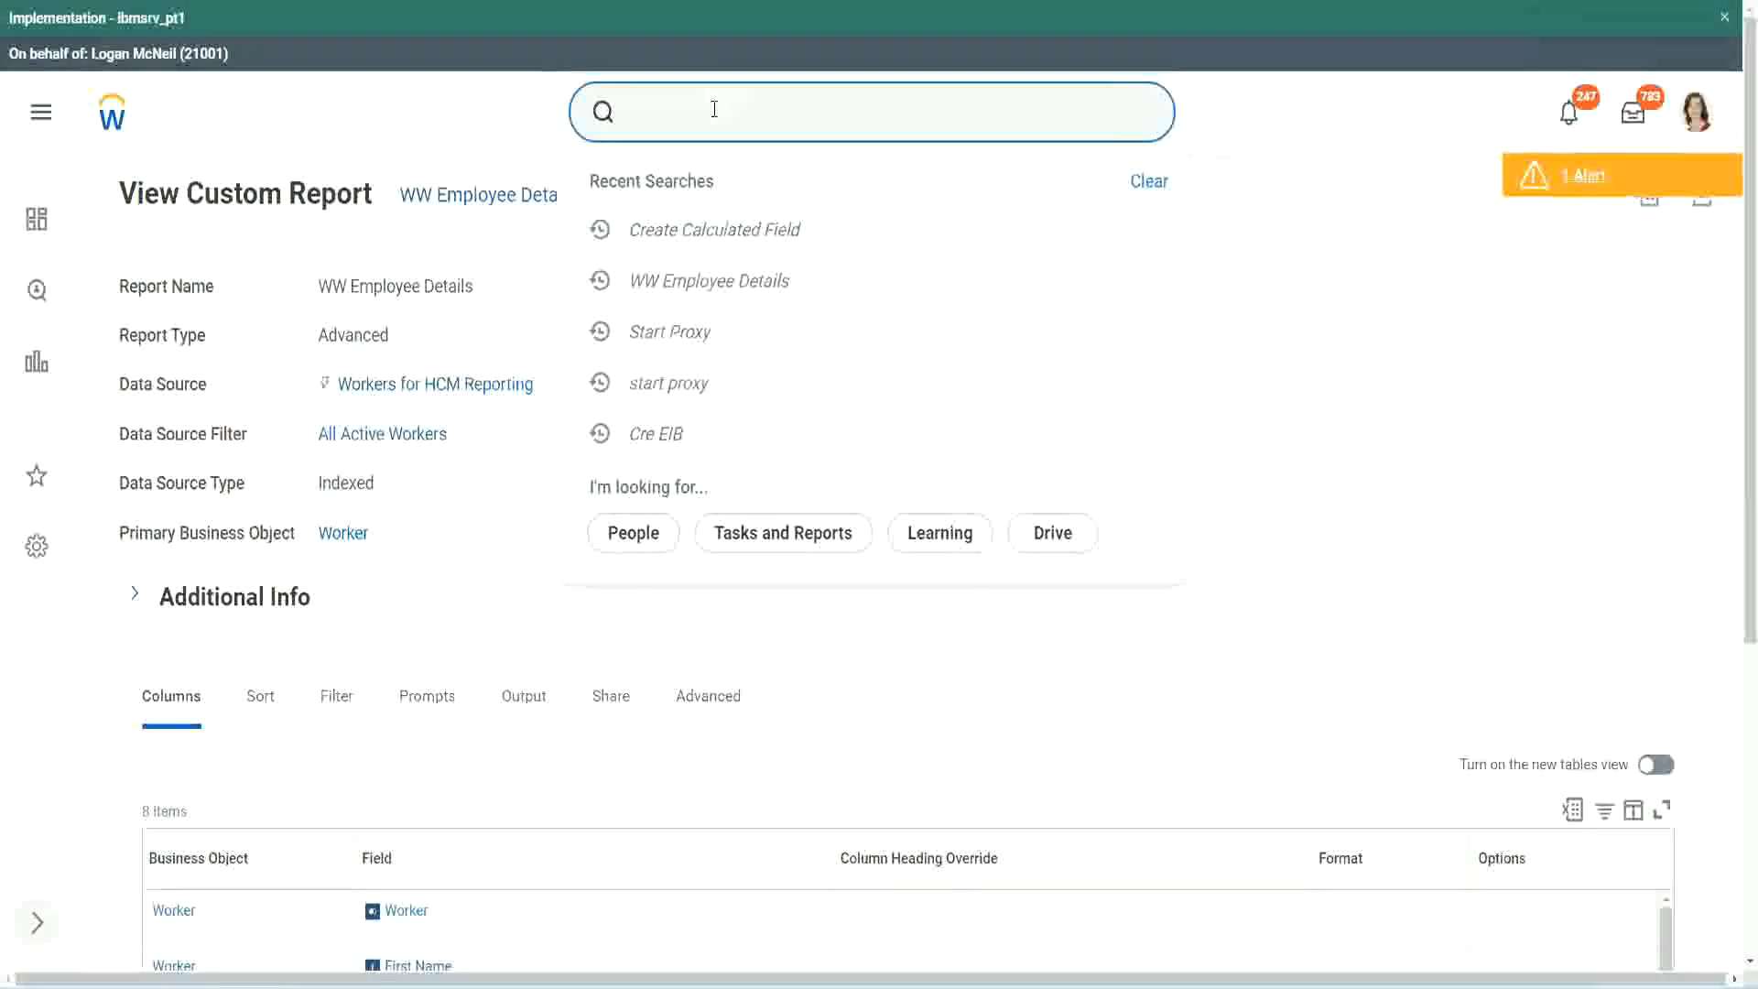
type("create cal field")
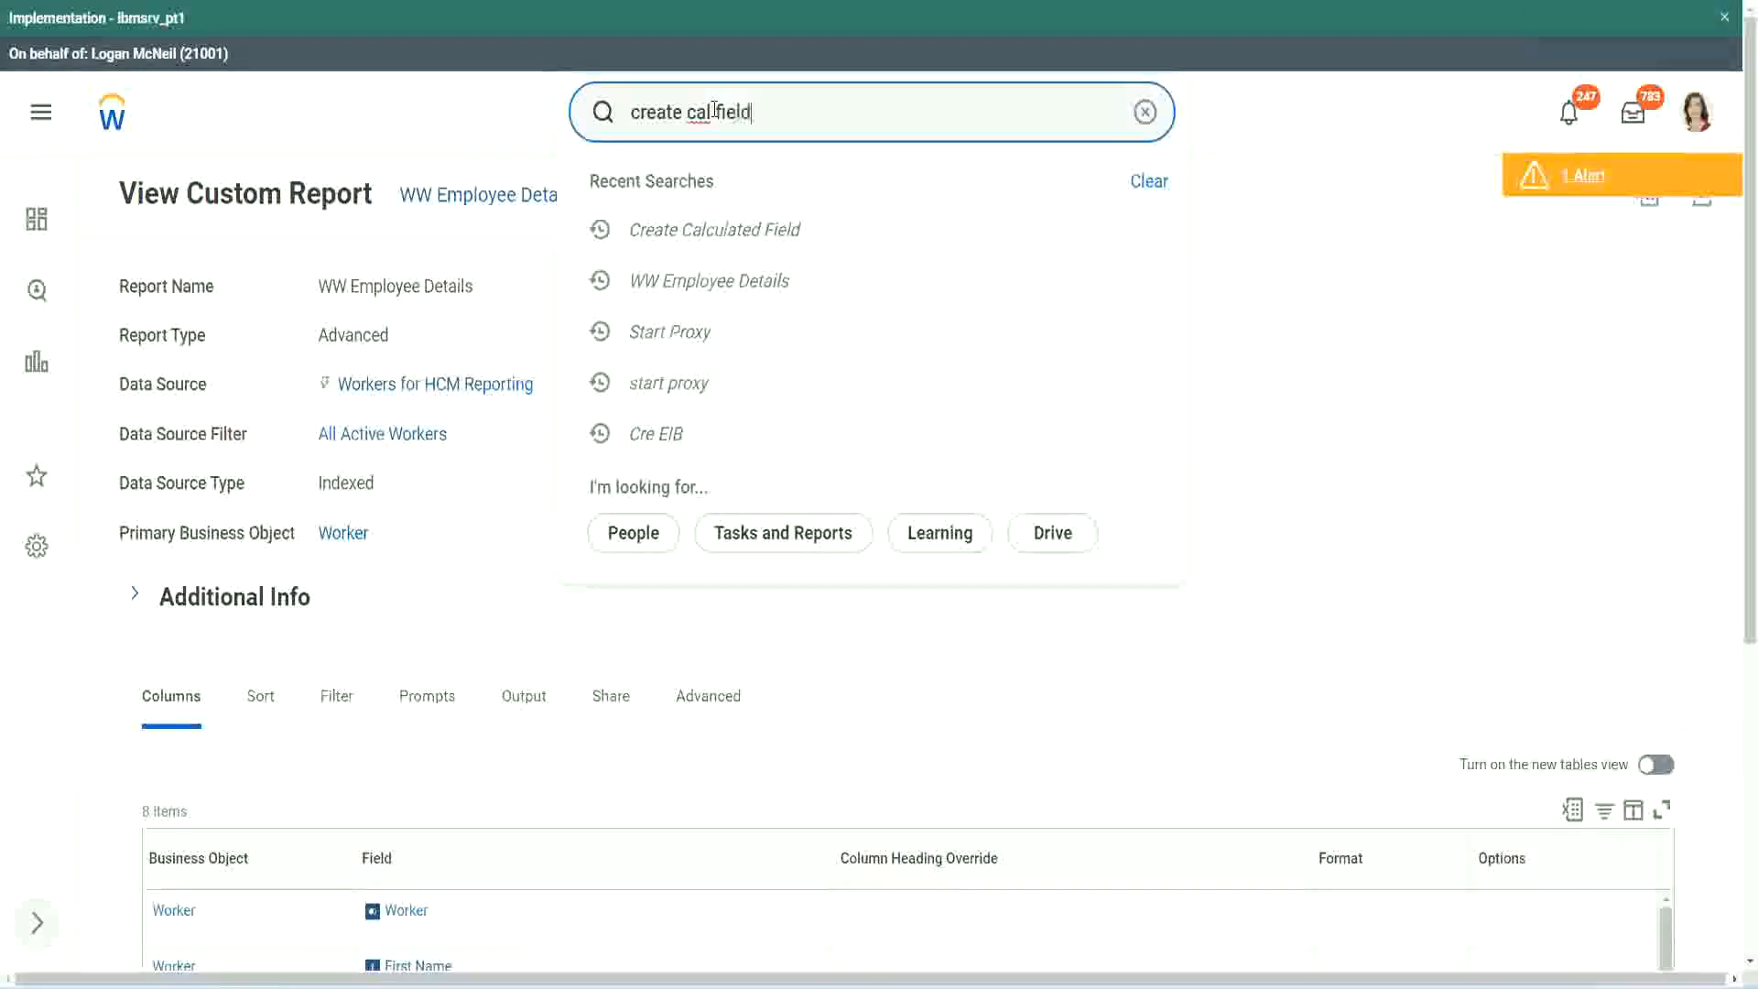
left_click(734, 189)
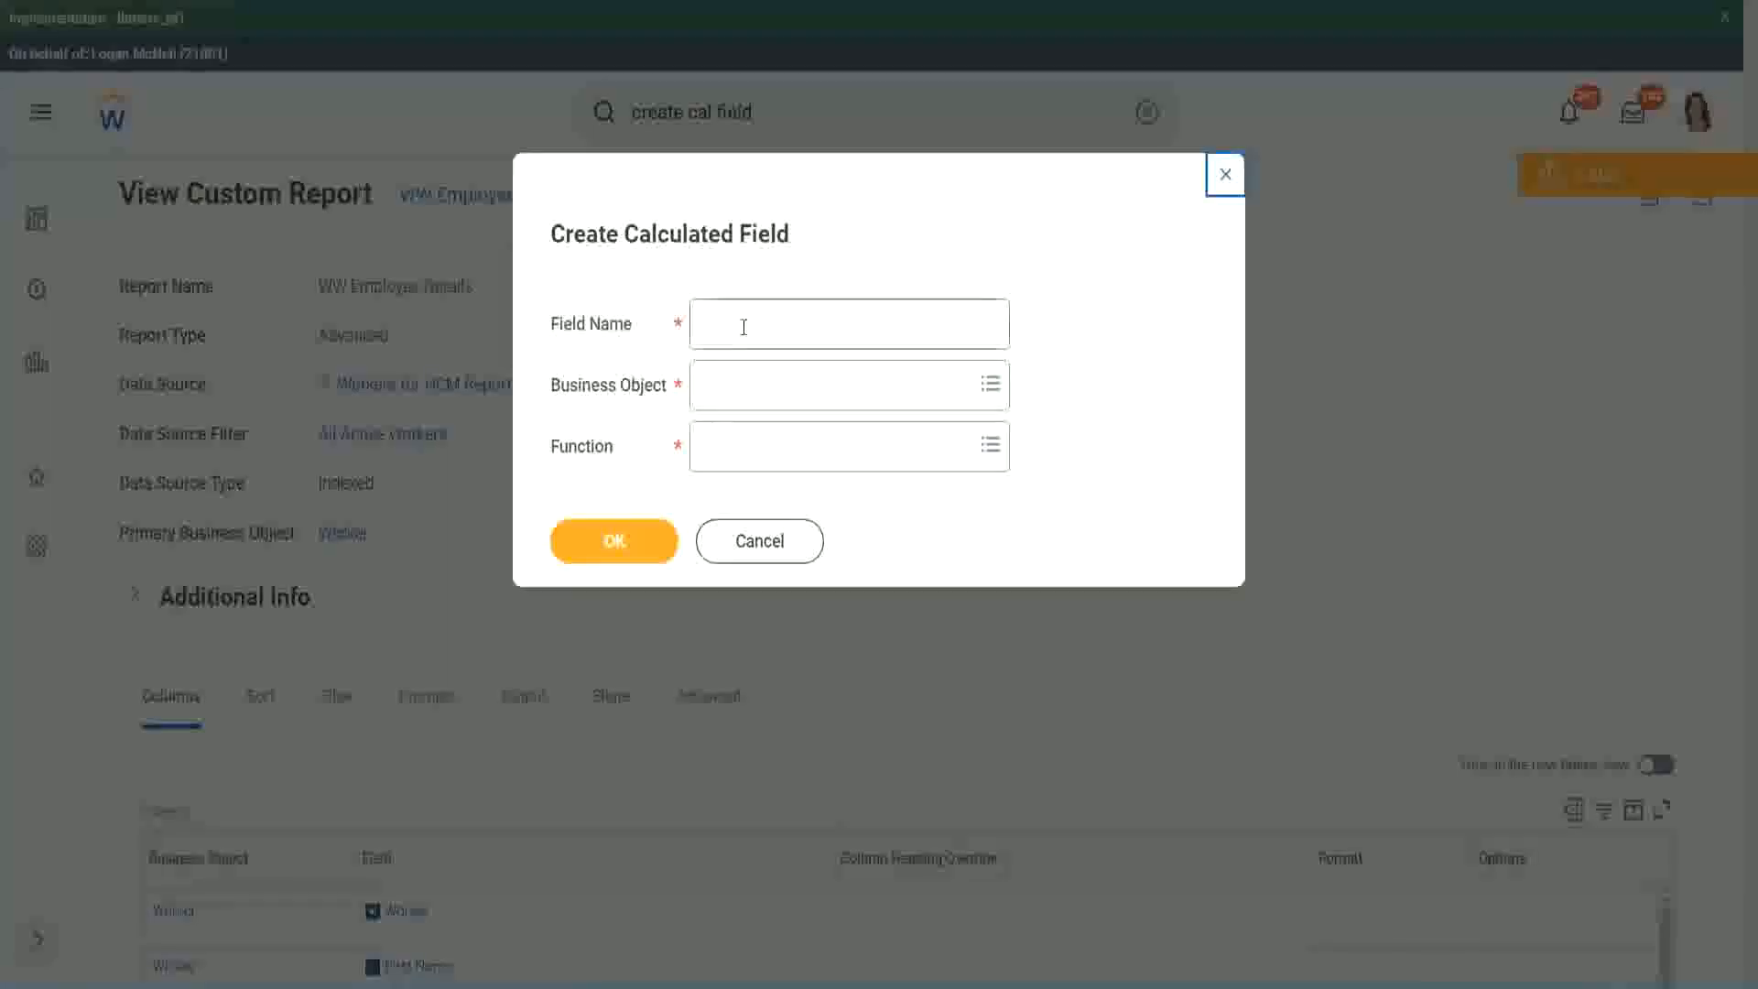
left_click(744, 327)
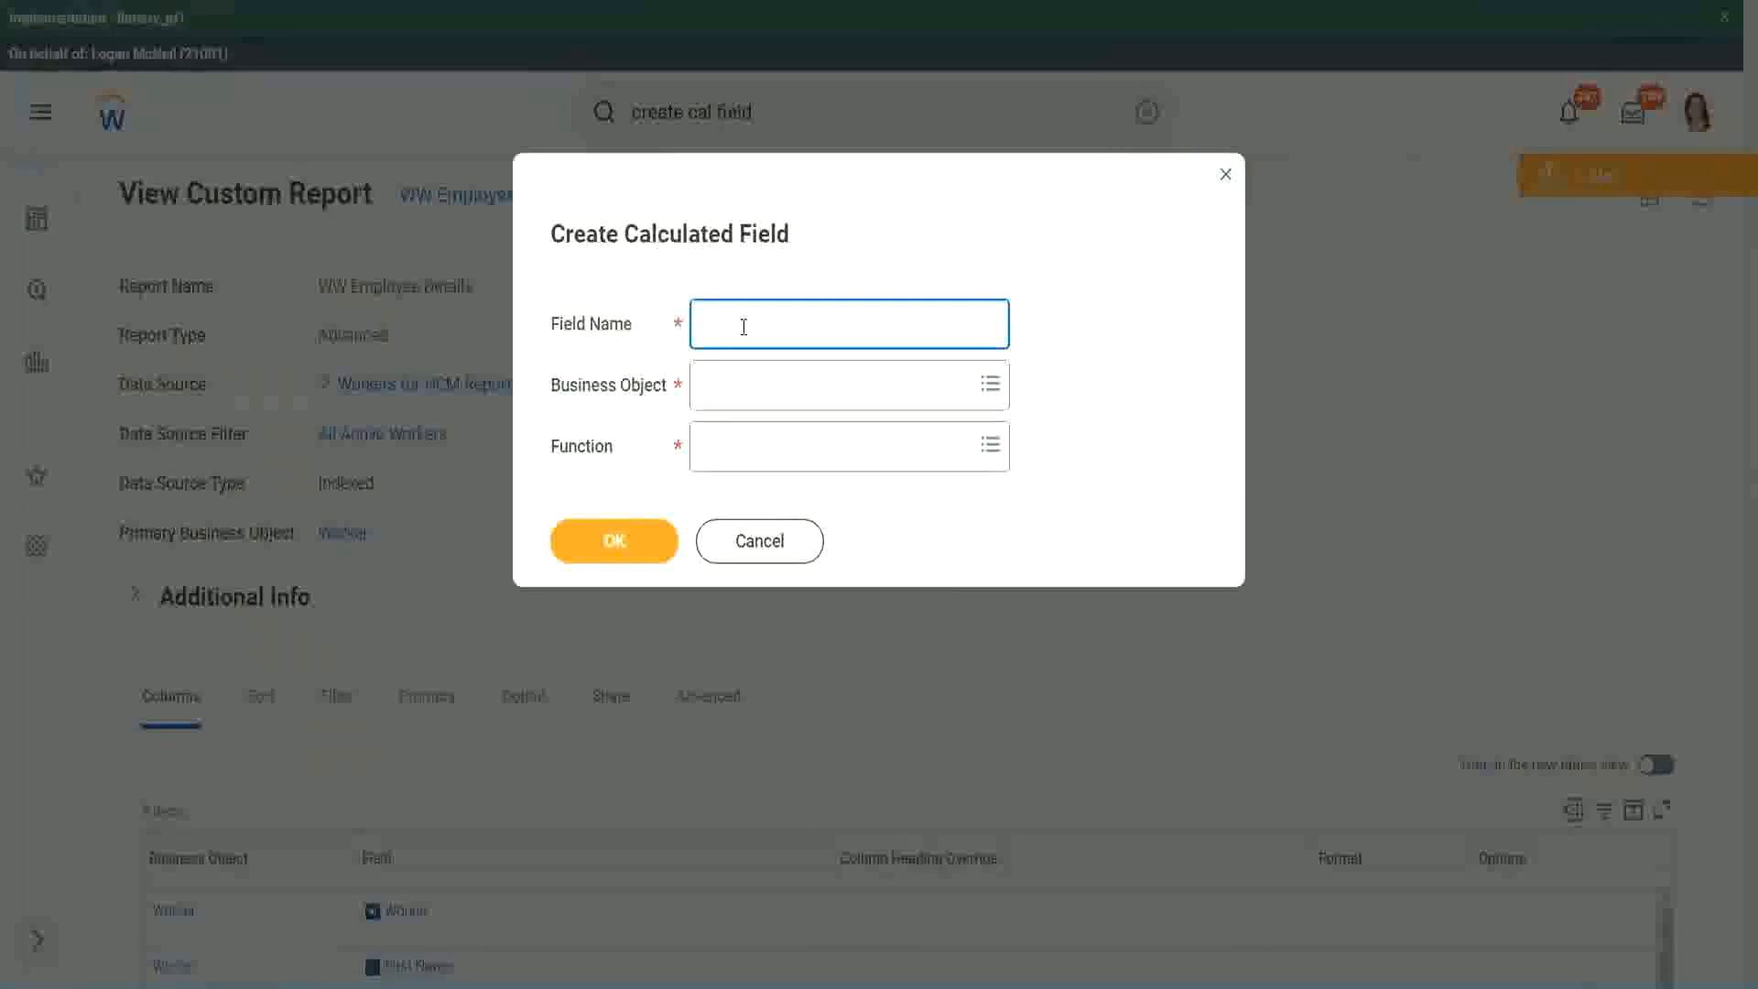
Enter the copied calculated field name as the field name and insert "Bands" after "Eval Exp".
key("ctrl+v")
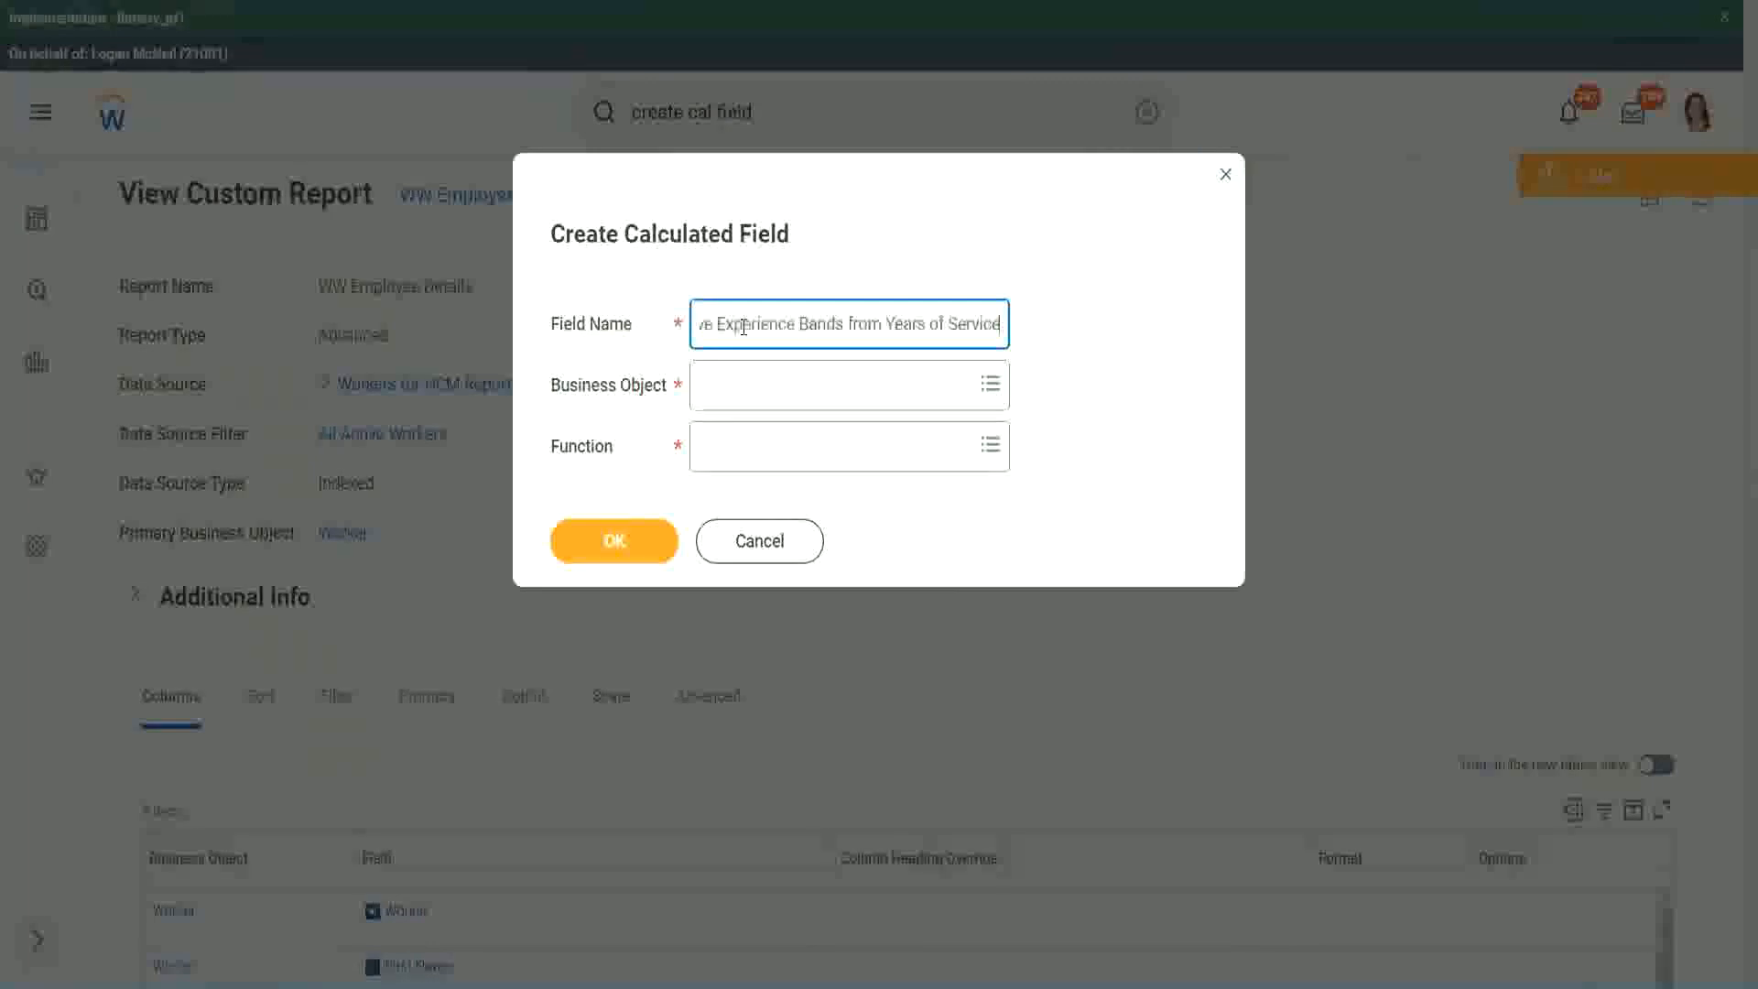
left_click_drag(796, 323, 640, 299)
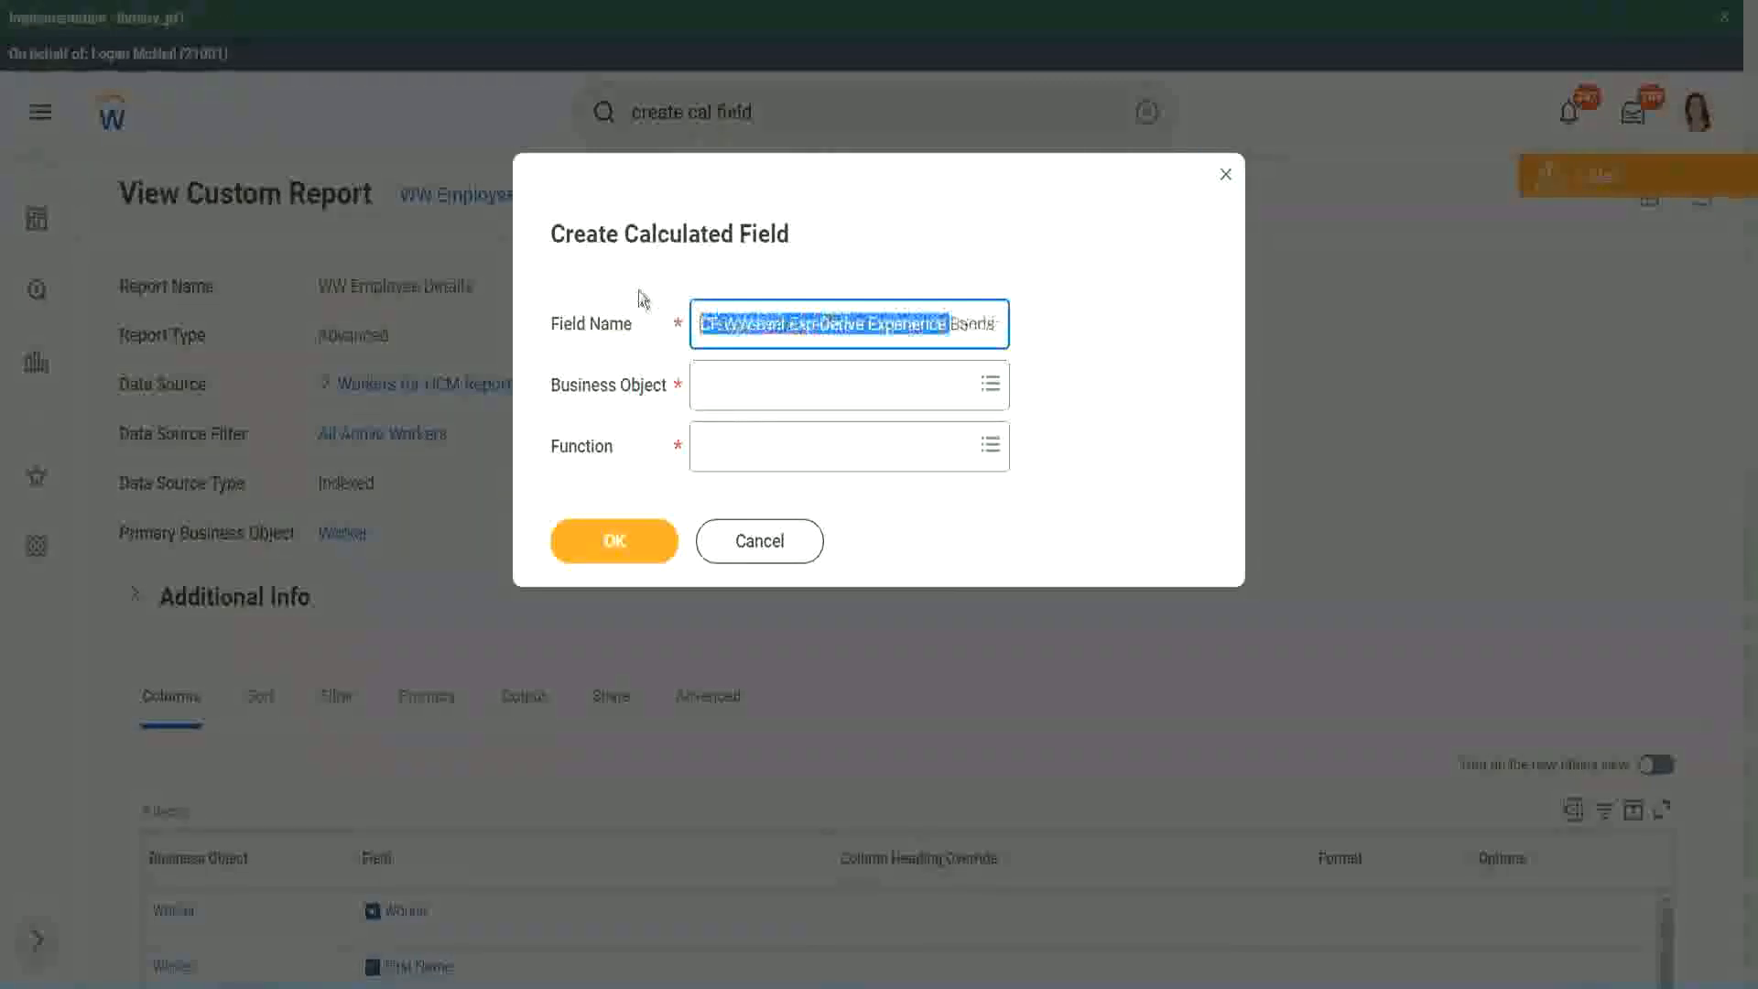
left_click(794, 325)
left_click_drag(792, 326, 814, 323)
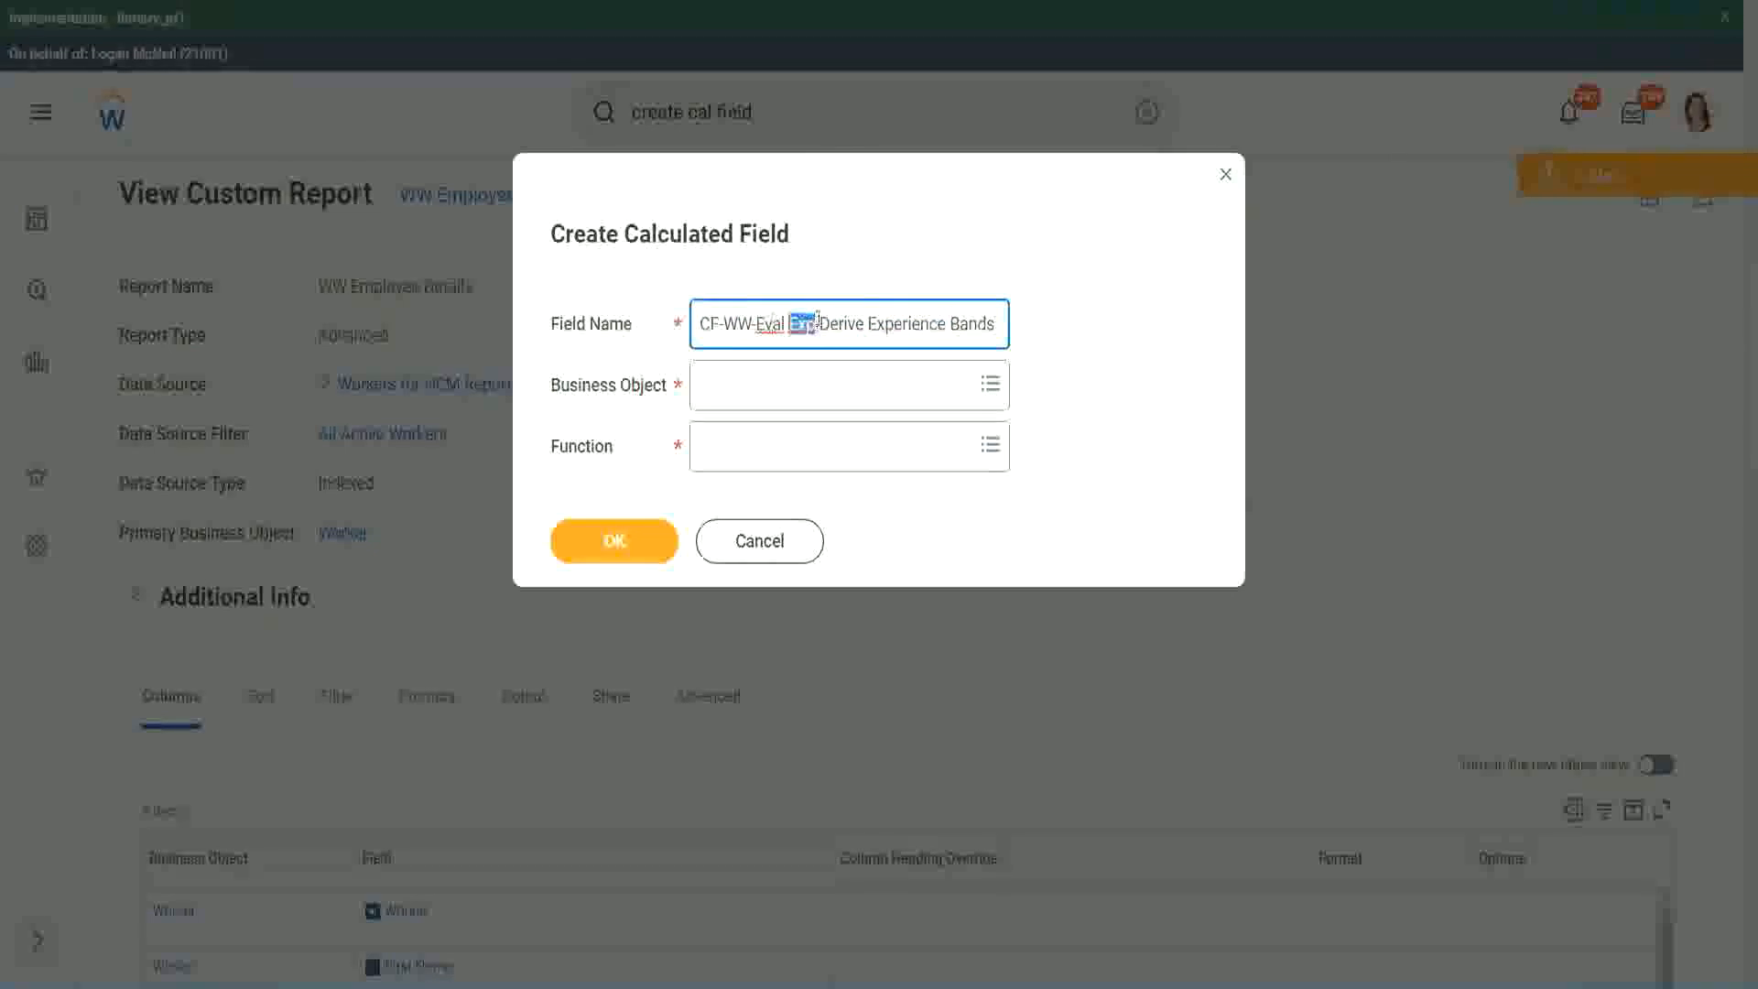
left_click(813, 324)
type("bands")
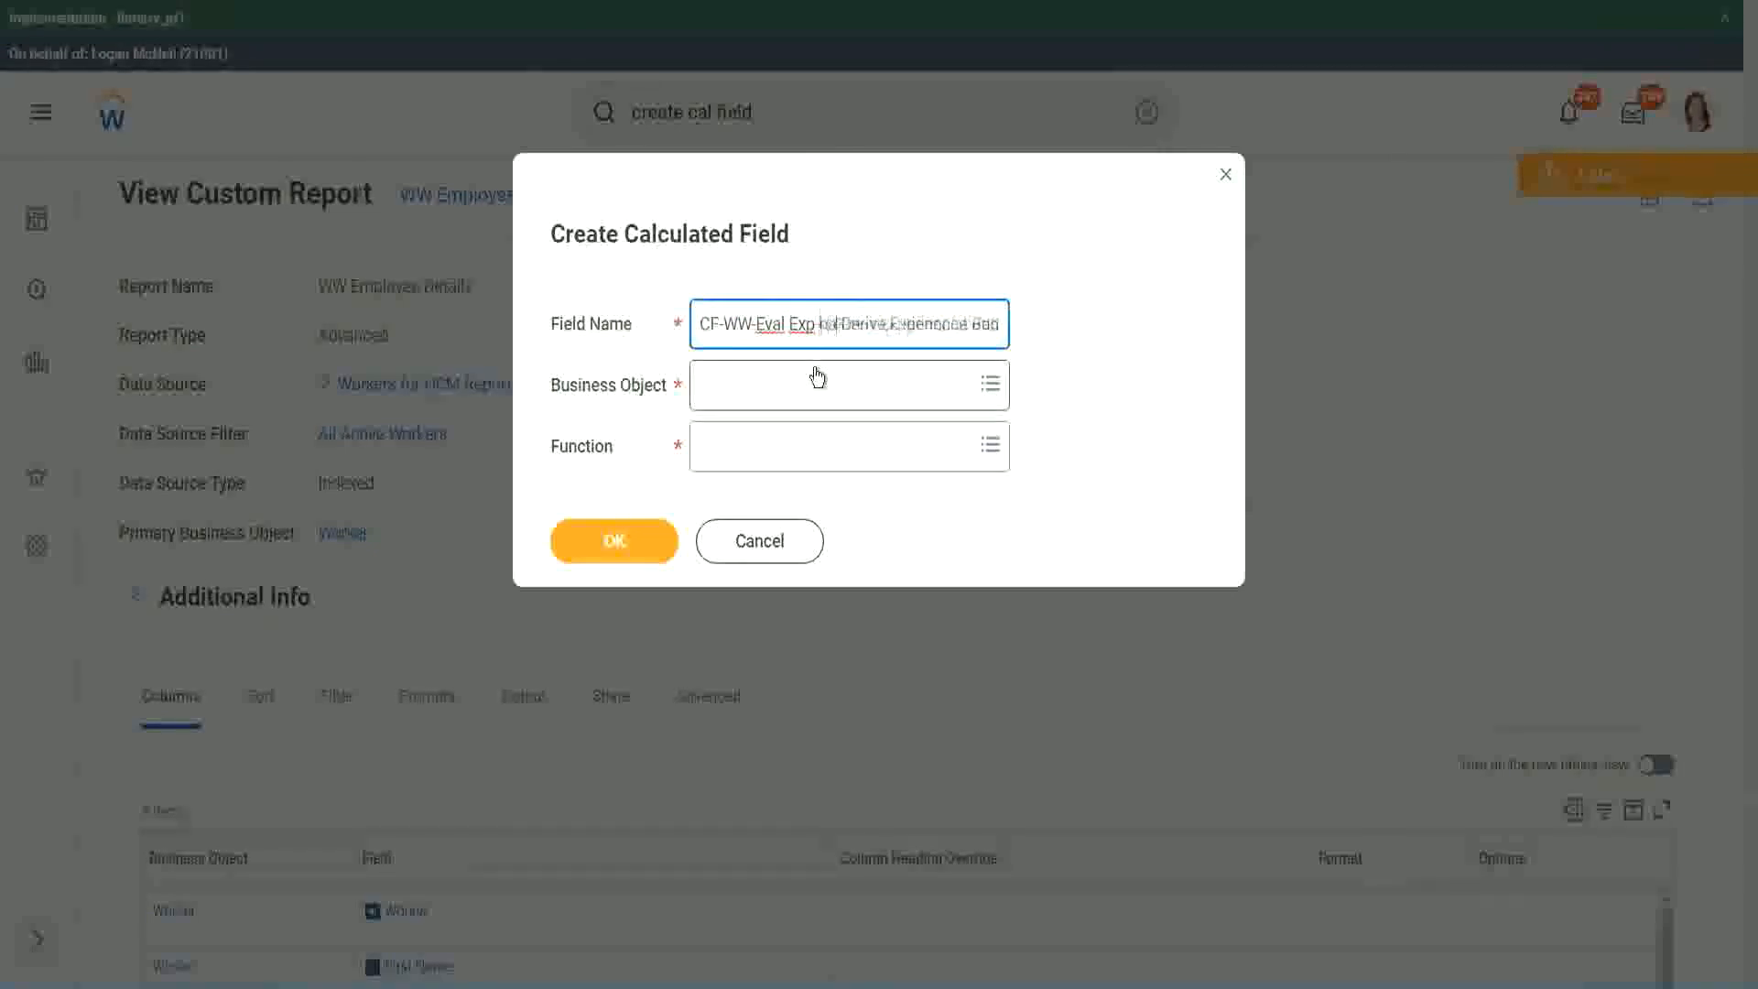
key("Left")
key("Left")
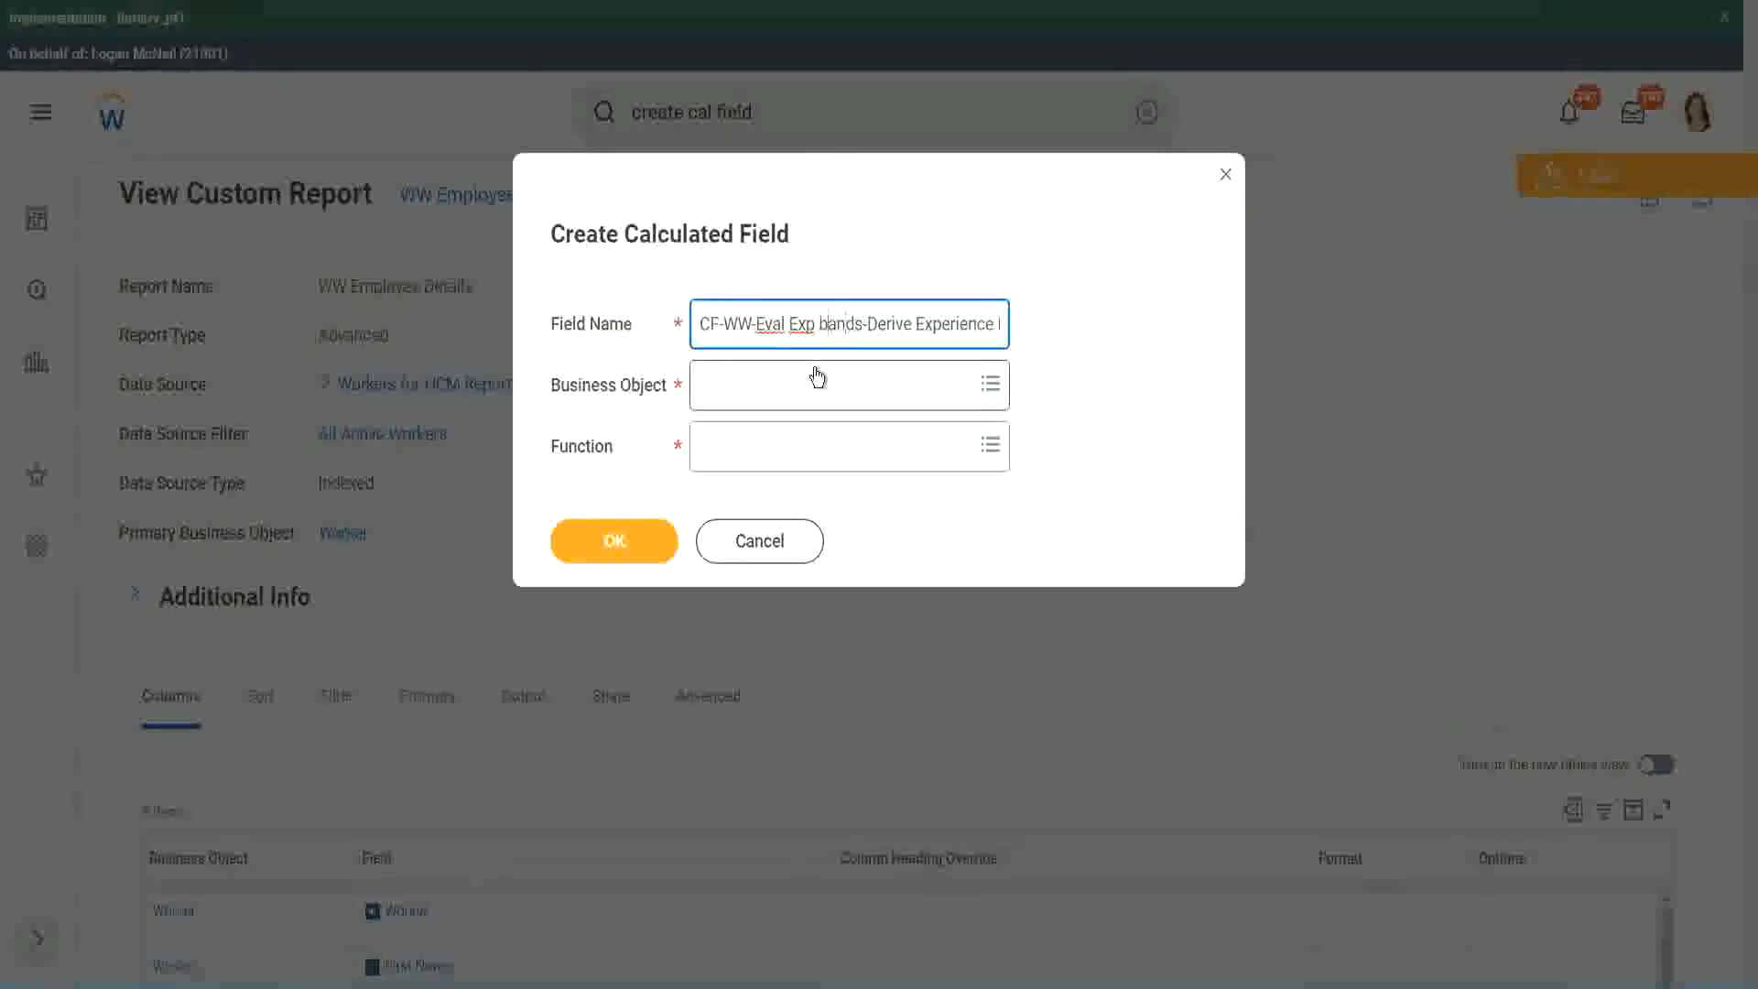
key("shift+Left")
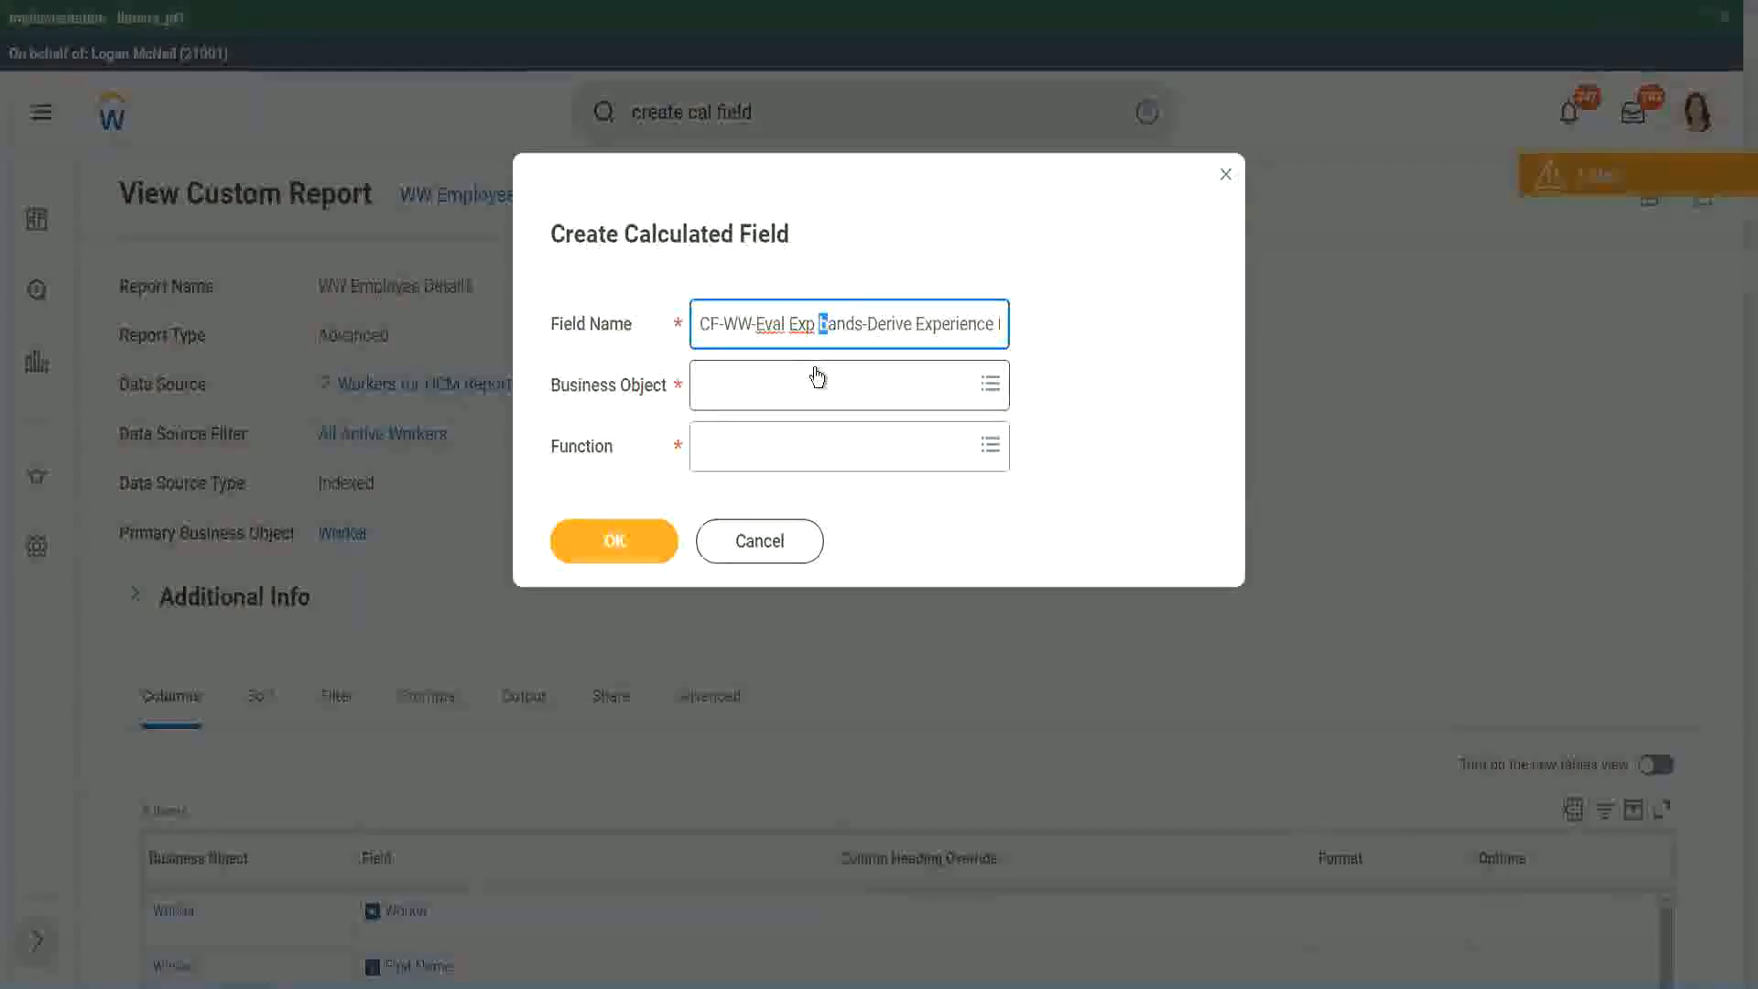
type("B")
key("Right")
key("Right")
key("Right")
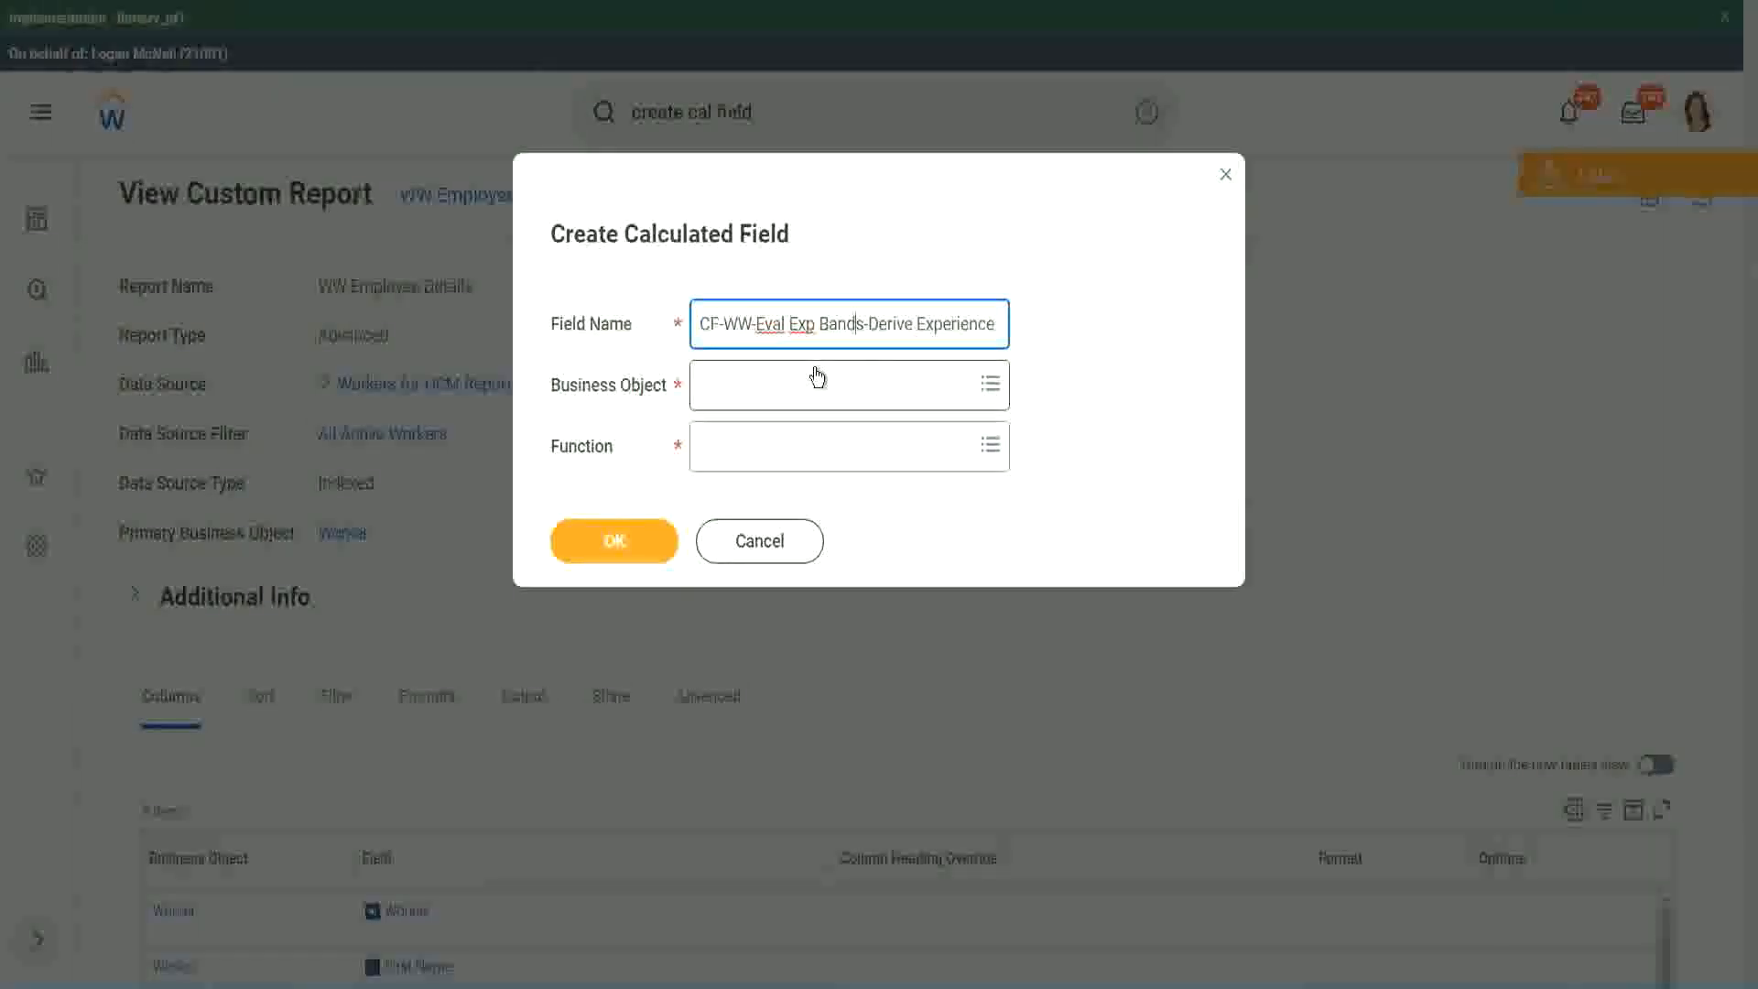
Replace "Derive" with "Determine" in the field name, keeping the ending "Experience Bands from Years of Service".
key("Right")
key("Right")
key("Right")
key("Right")
key("Right")
key("Right")
key("Right")
key("Right")
key("Right")
key("Right")
key("Right")
key("Right")
key("Right")
key("Right")
key("Right")
key("Right")
key("Right")
key("Right")
key("Right")
key("Right")
key("Right")
key("Right")
key("Right")
key("Right")
key("Right")
key("Right")
key("Right")
key("Right")
key("Right")
key("Right")
key("Right")
key("Right")
key("Right")
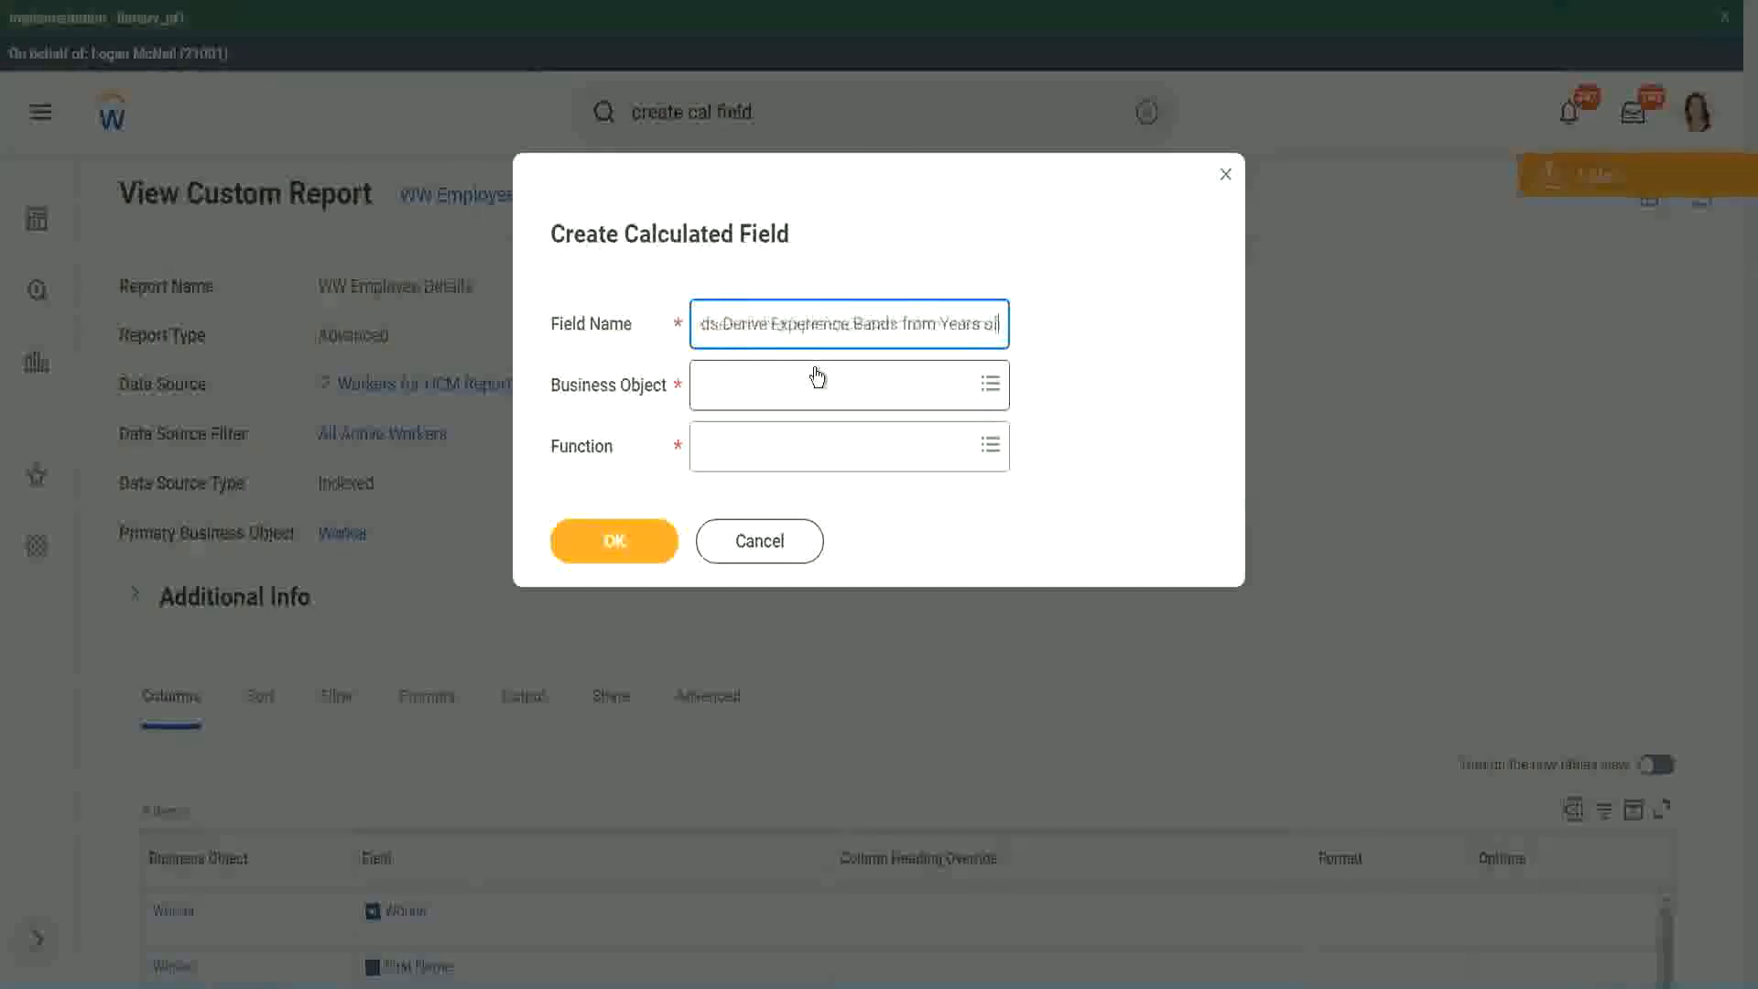
key("Left")
key("Left")
key("Left")
key("Left")
key("Left")
key("Left")
key("Left")
key("Left")
key("Left")
key("Left")
key("Left")
key("Left")
key("Left")
key("Left")
key("Left")
key("Left")
key("Left")
key("Left")
key("Left")
key("Left")
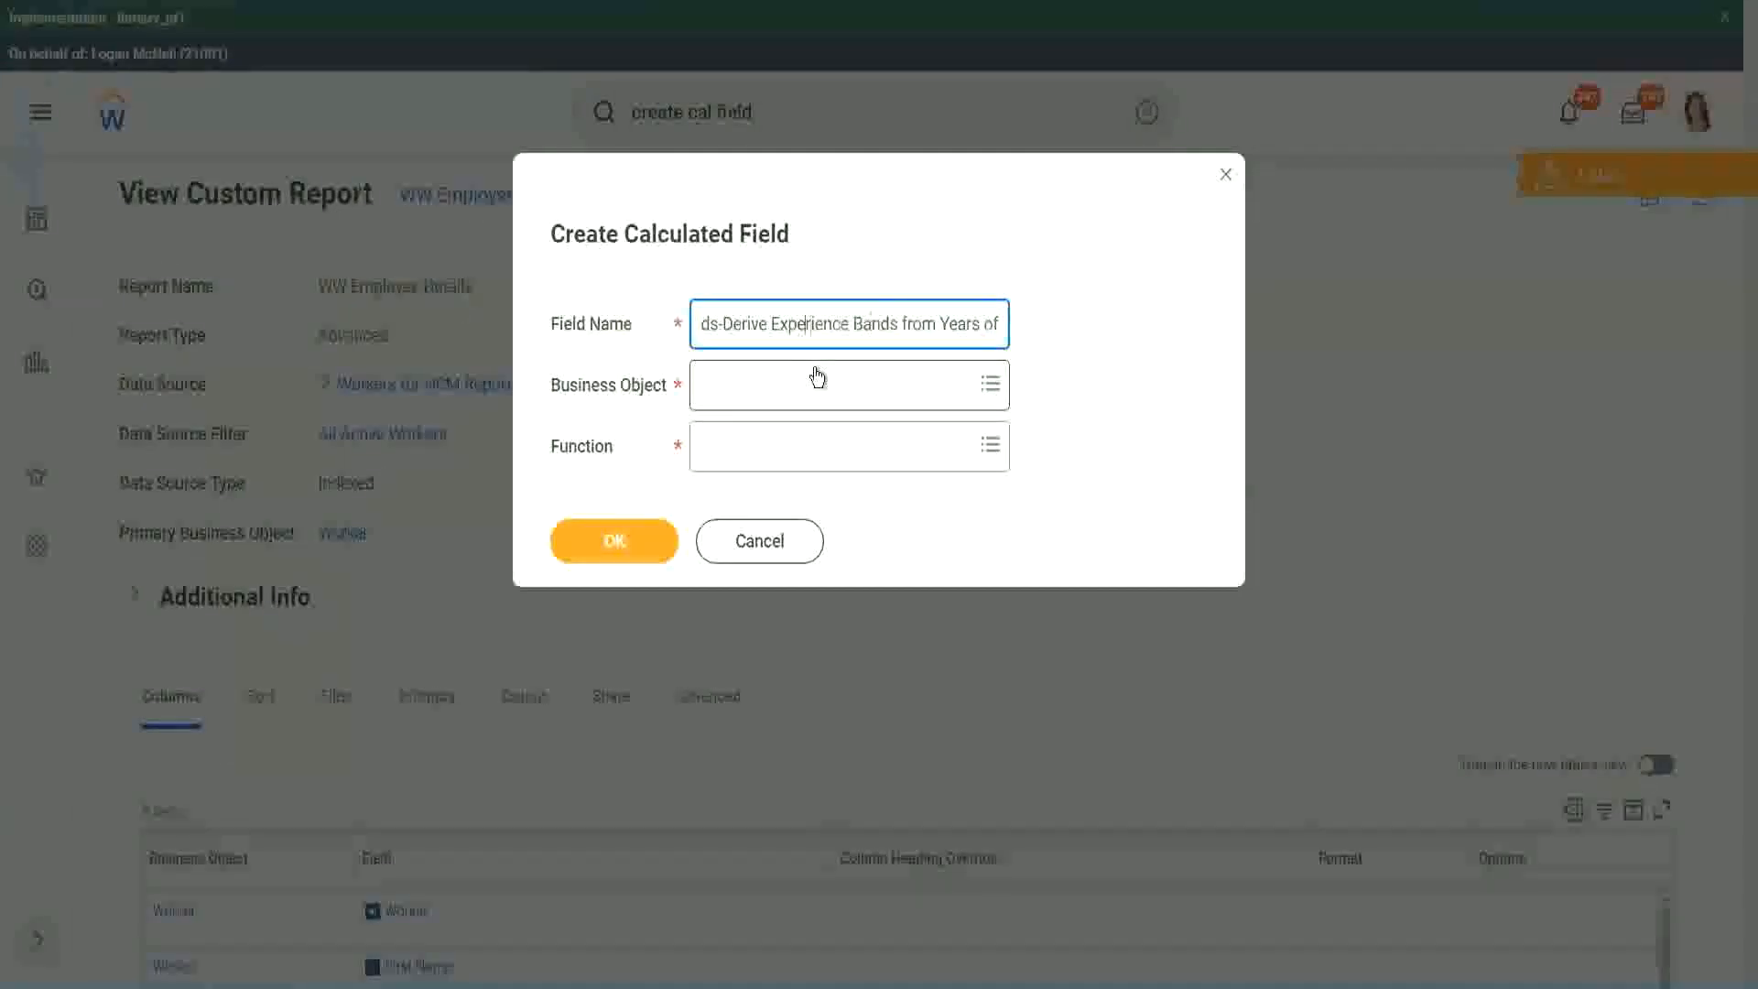
key("Left")
key("Left")
key("shift+Left")
key("shift+Left")
key("shift+Left")
key("shift+Left")
key("shift+Left")
key("shift+Left")
type("Determine")
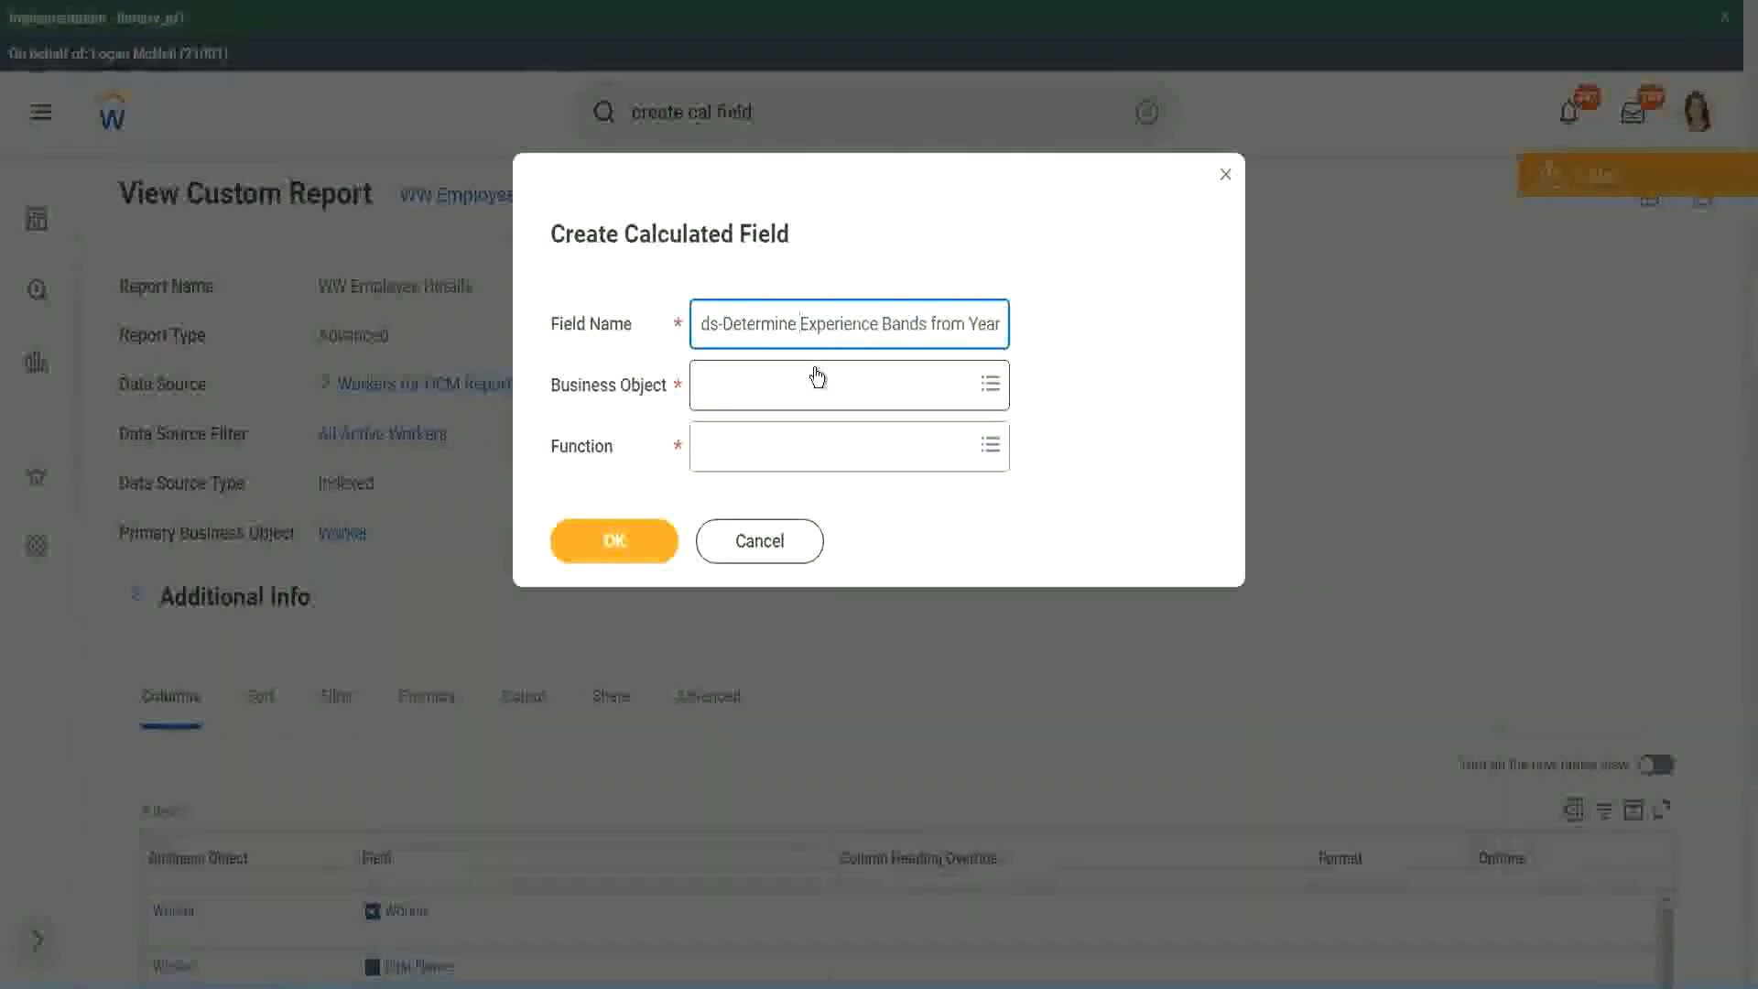
key("Right")
key("Right")
key("Right")
key("Right")
key("Right")
key("Right")
key("Right")
key("Right")
key("Right")
key("Right")
key("Right")
key("Right")
key("Right")
key("Right")
key("Right")
key("Right")
key("Right")
key("Right")
key("Right")
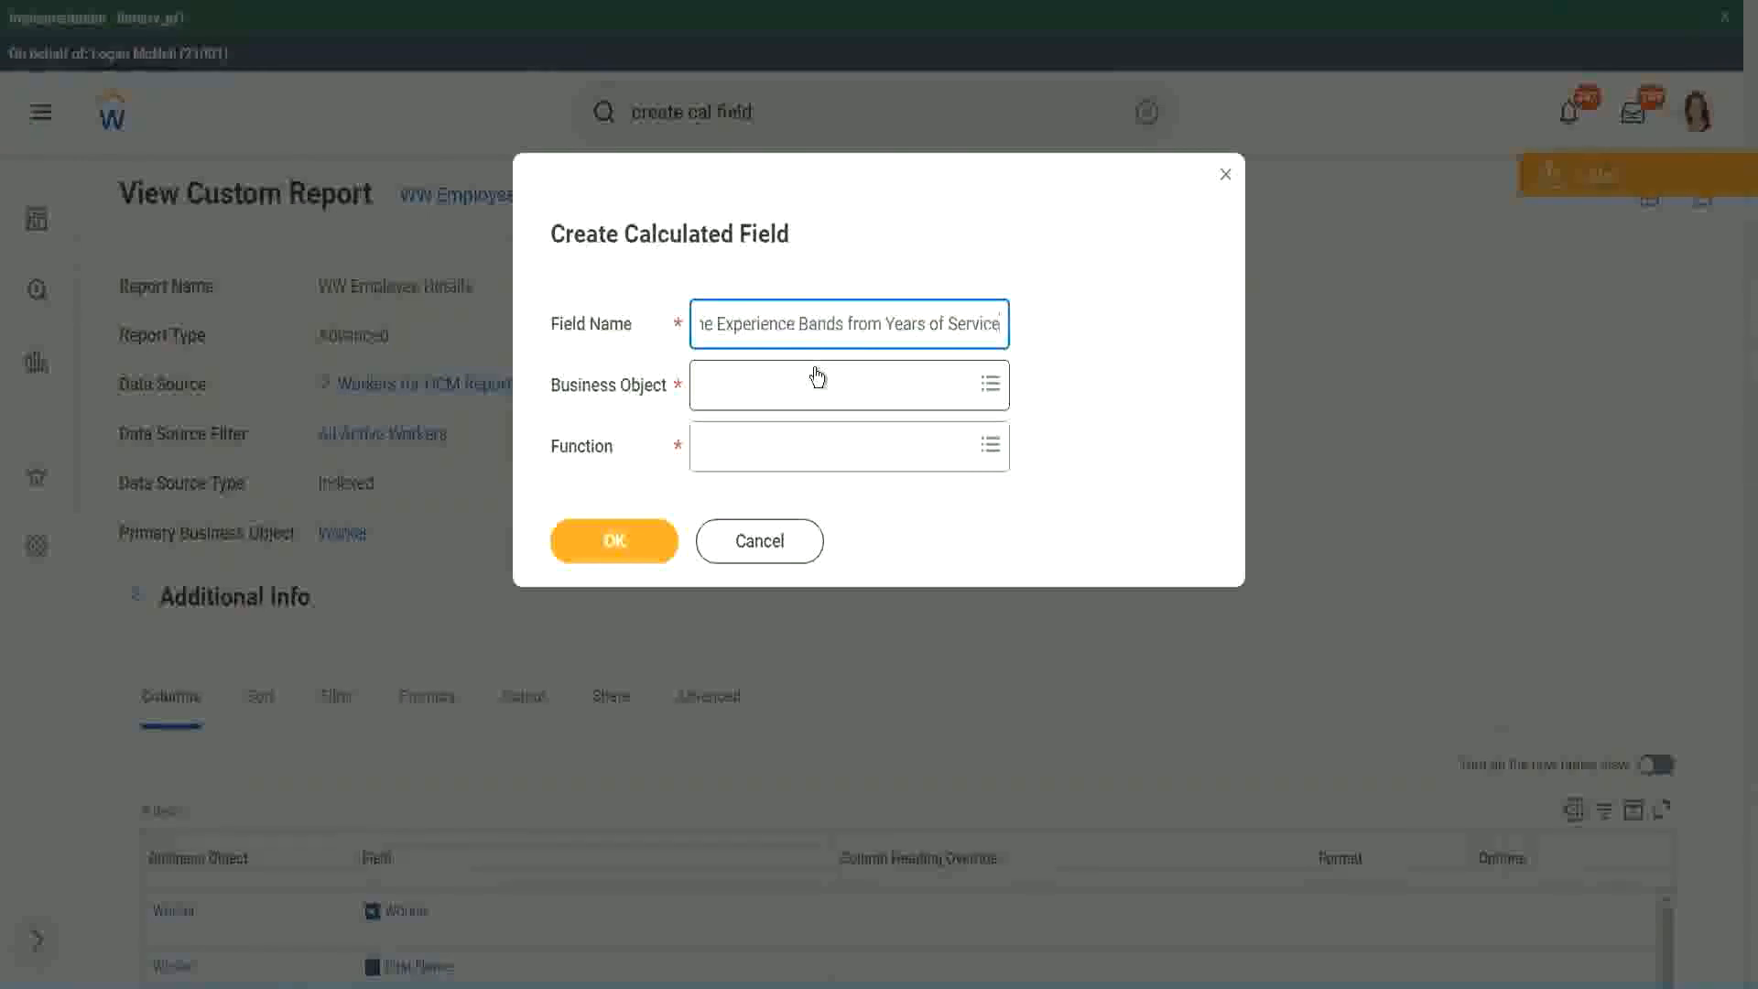
Set the business object to Worker and the function to Evaluate Expression Band.
left_click(784, 390)
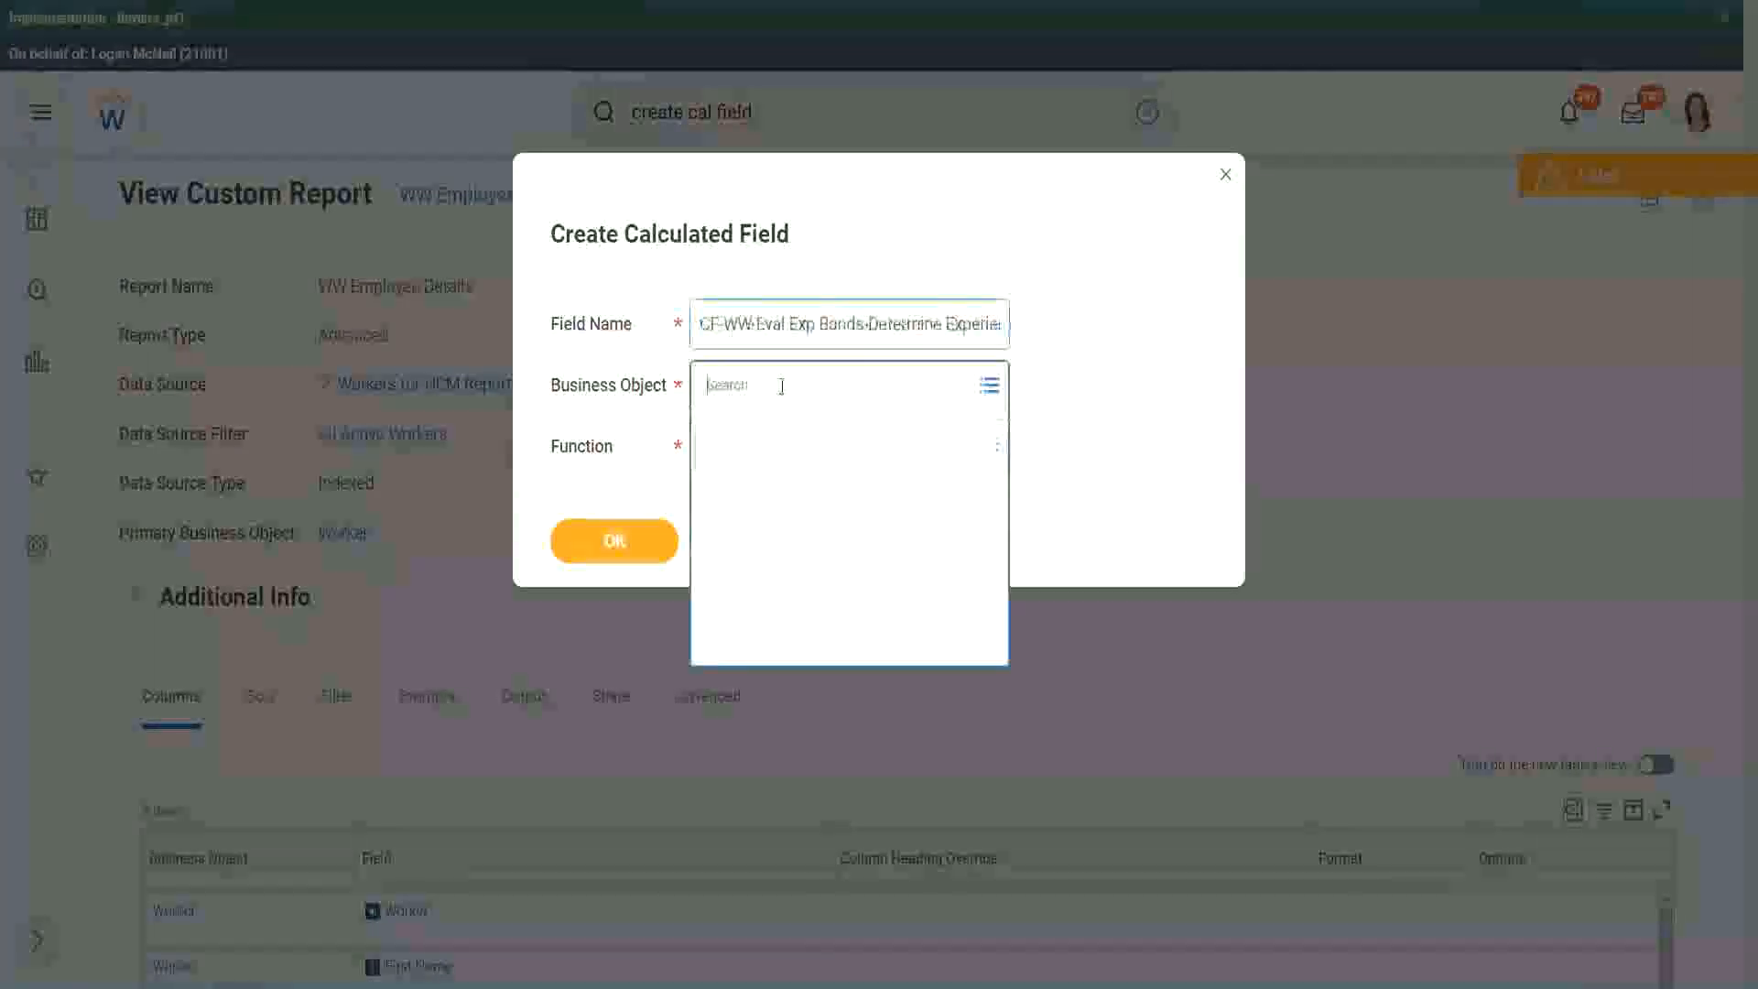
type("worker")
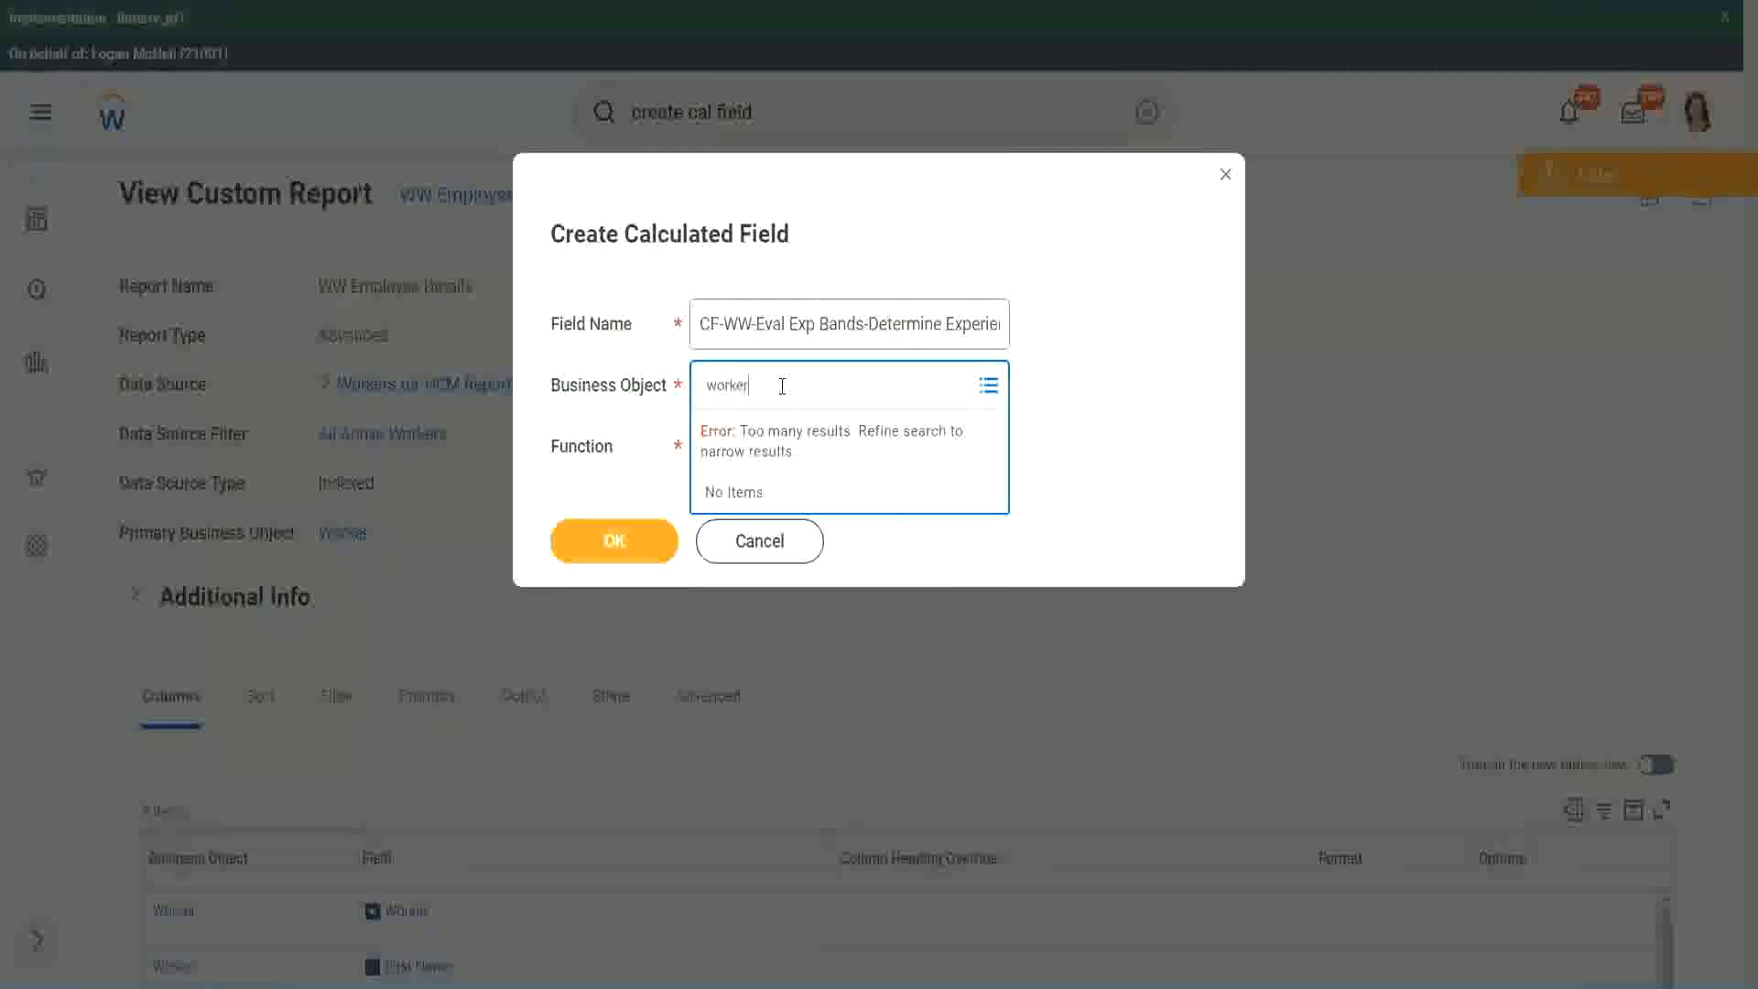
key("Return")
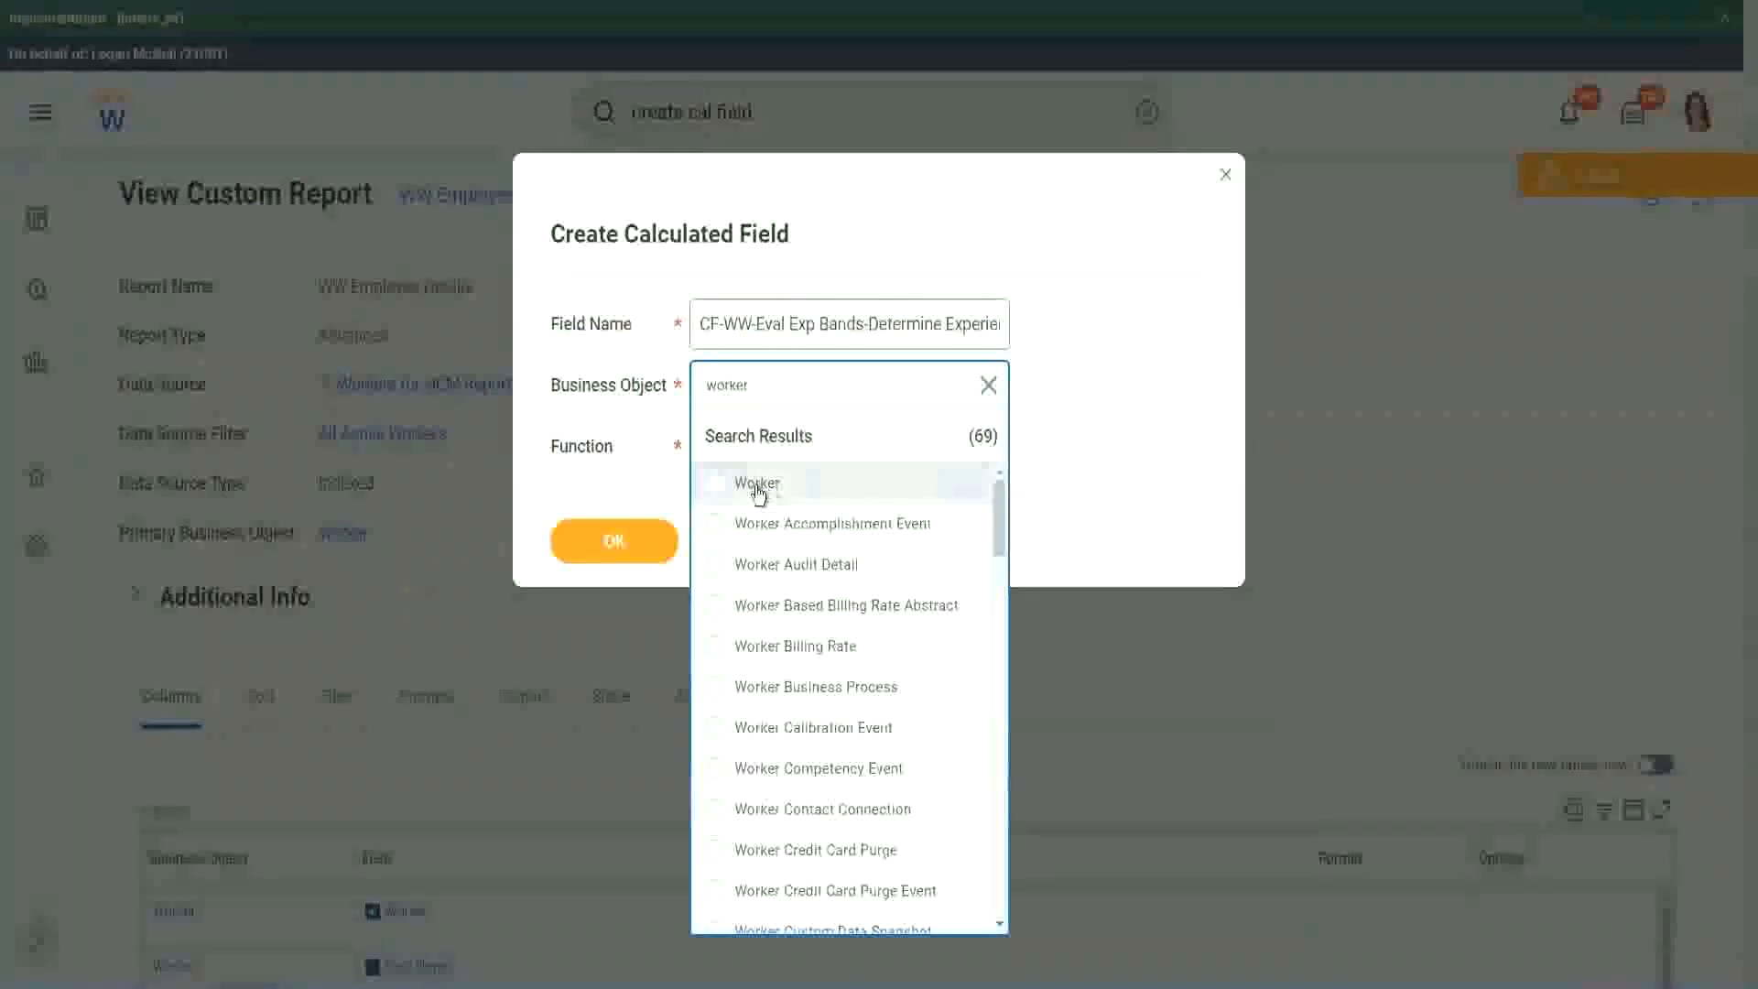
left_click(758, 485)
left_click(744, 443)
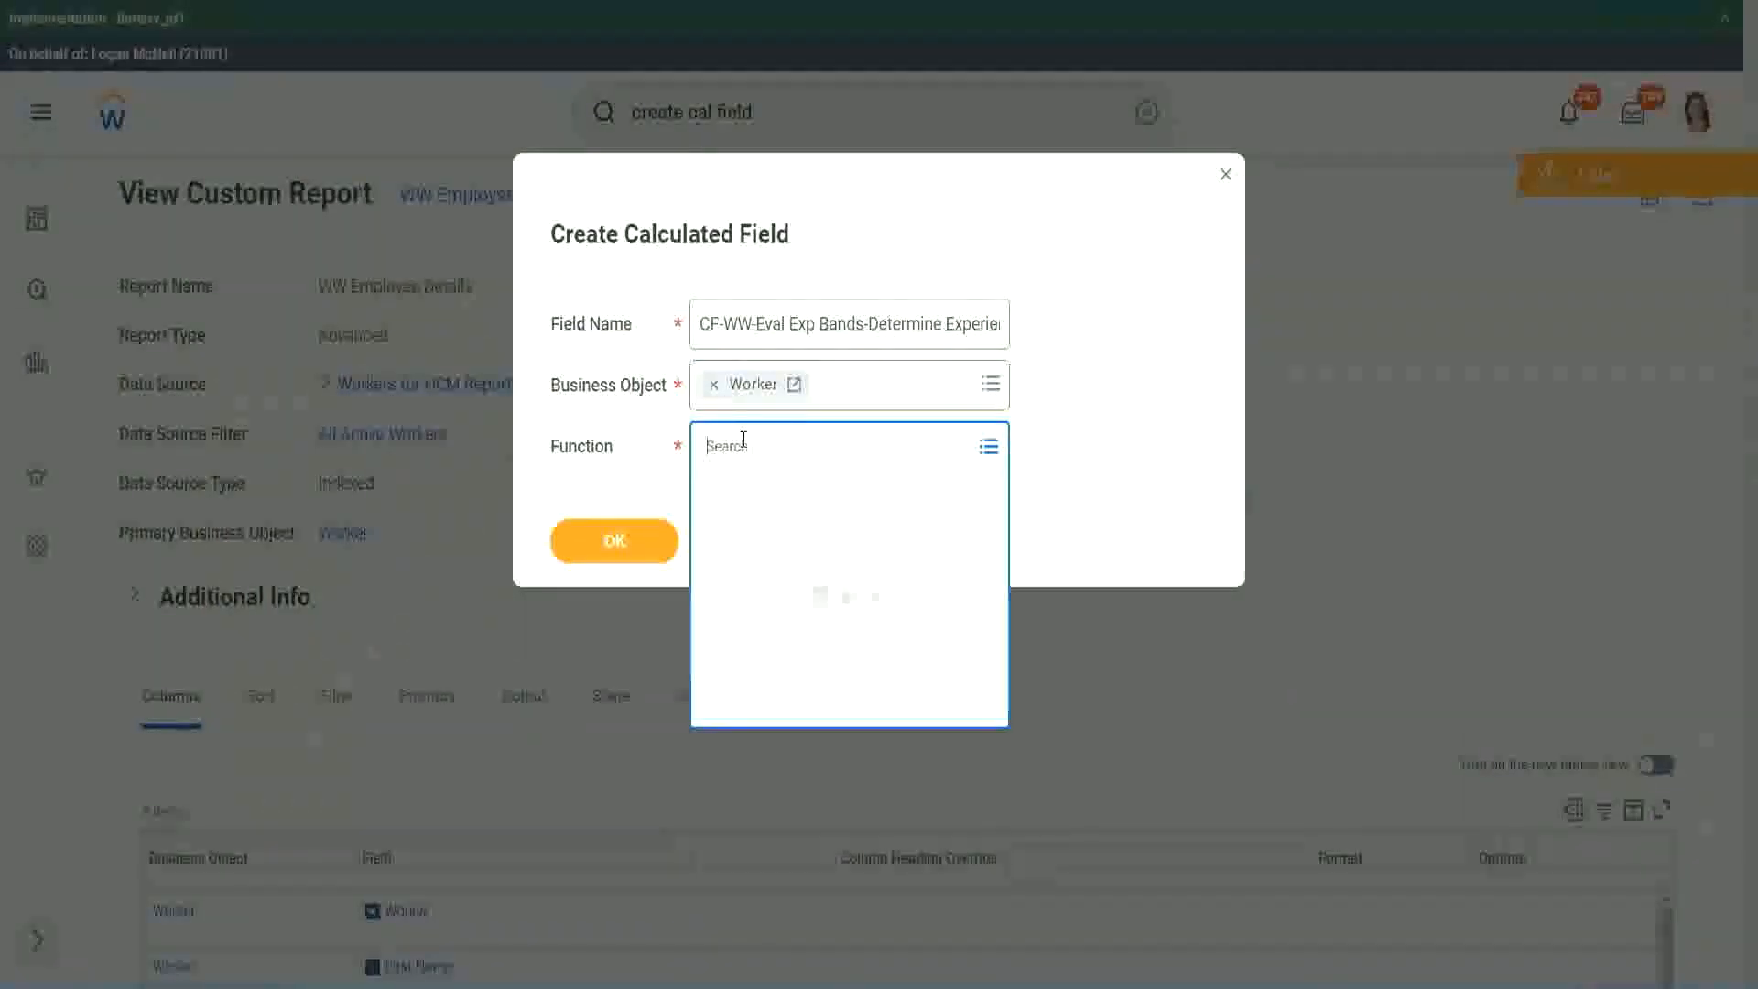
type("eval ex")
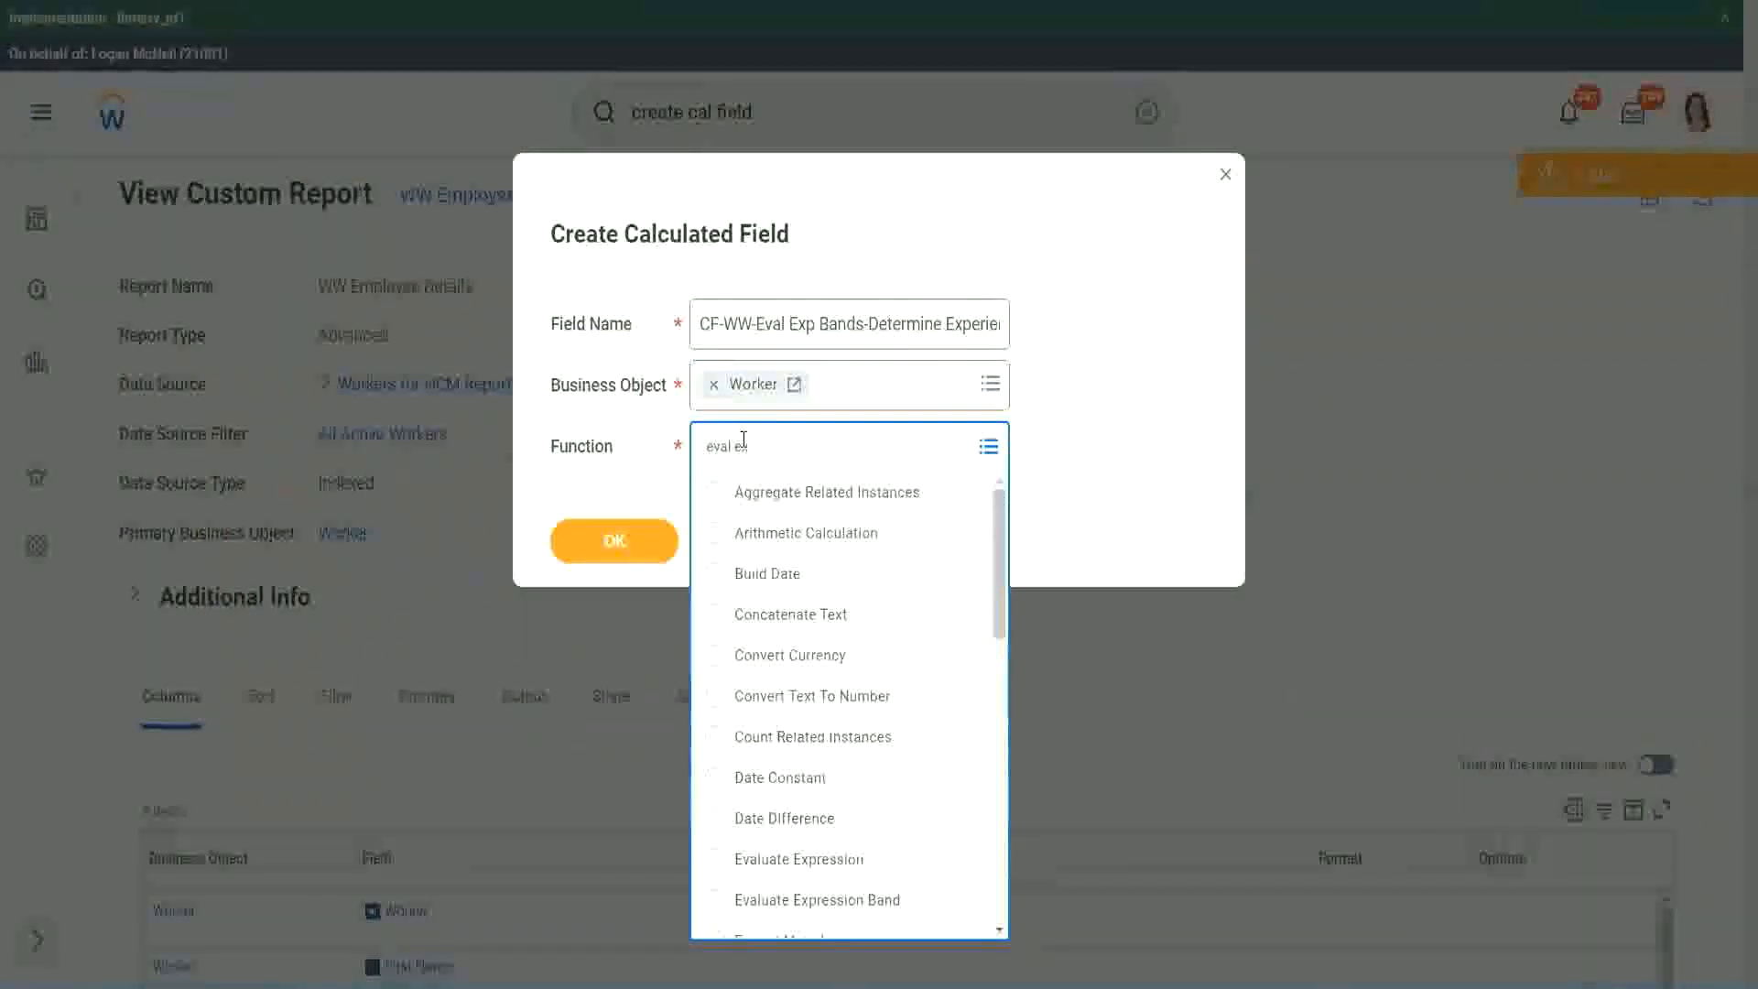
type("p")
key("Return")
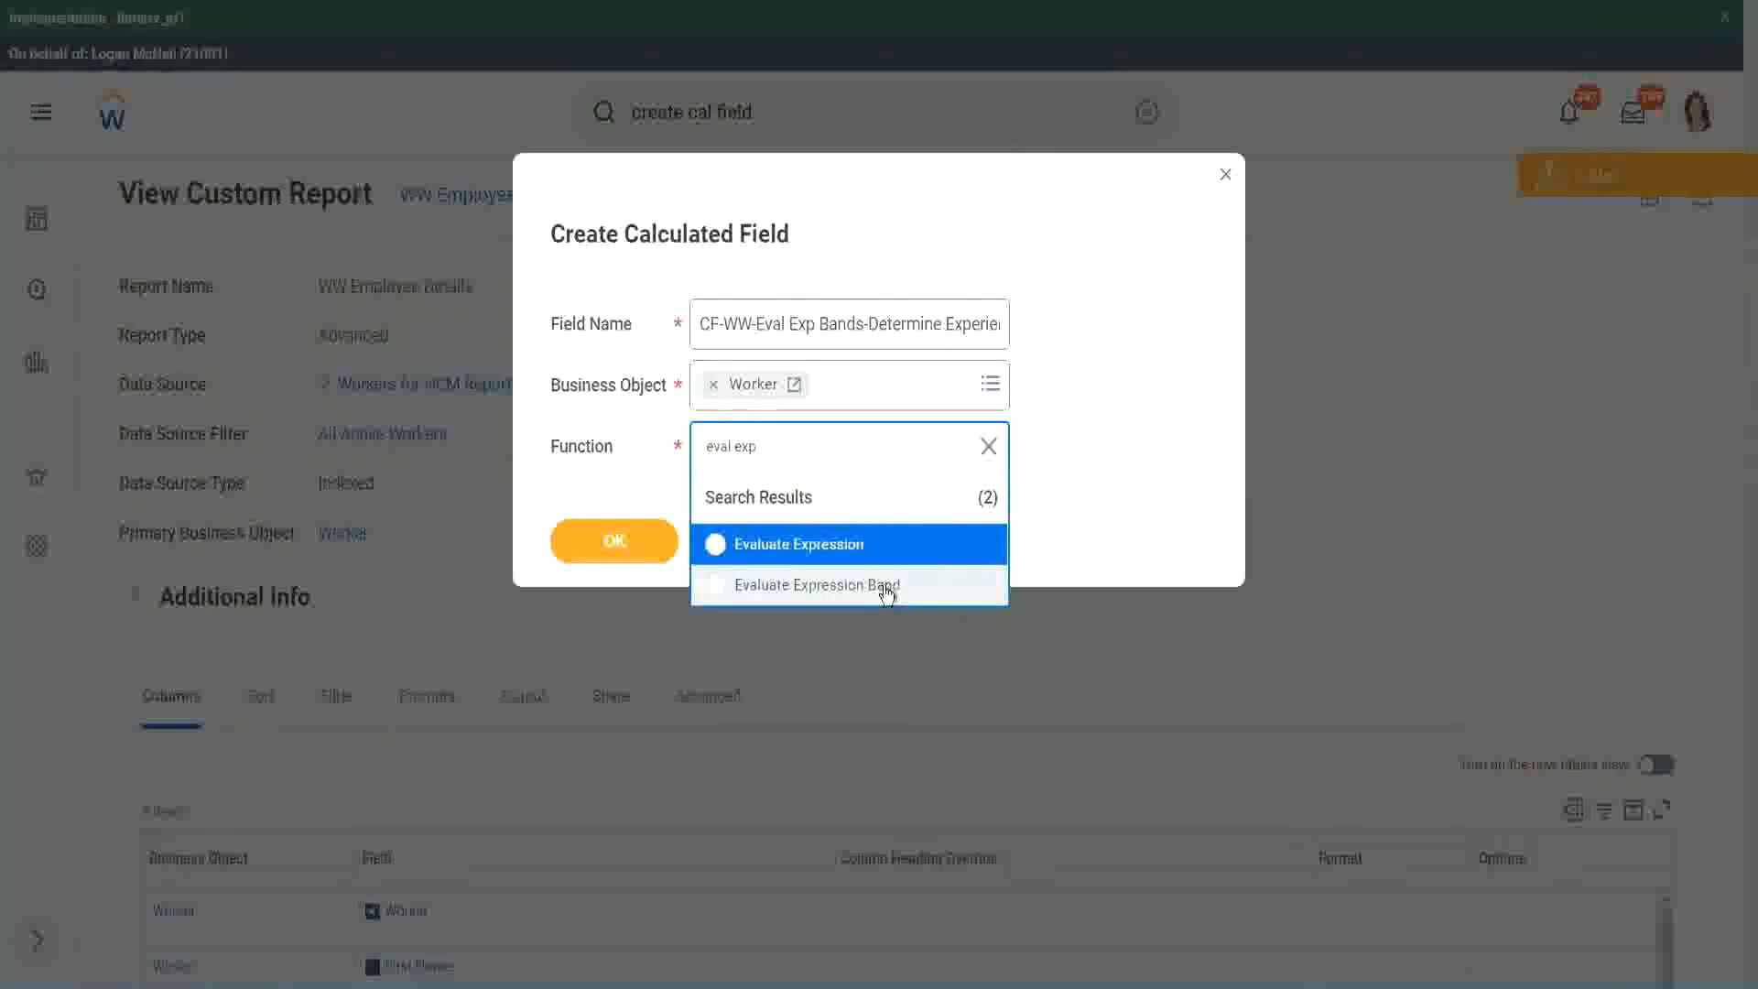
left_click(886, 587)
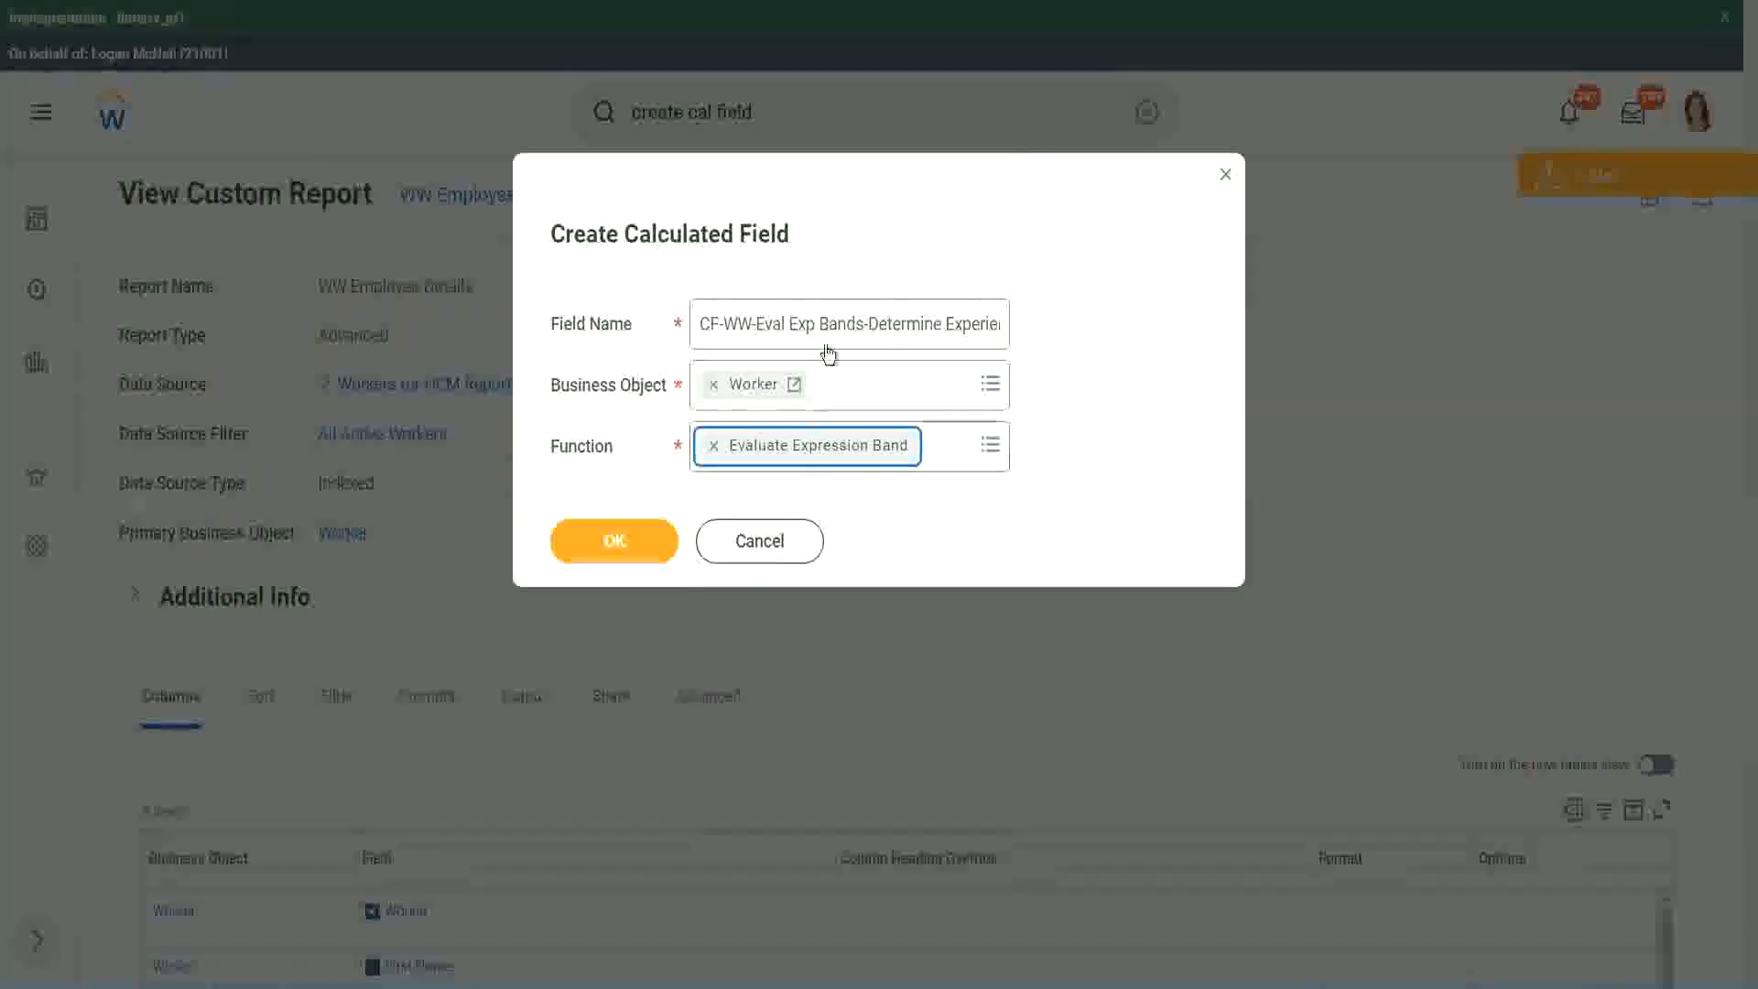
Correct the field name to CF-WW-Eval Exp Band-Determine Experience Bands from Years of Service and proceed to the calculation definition.
left_click(861, 322)
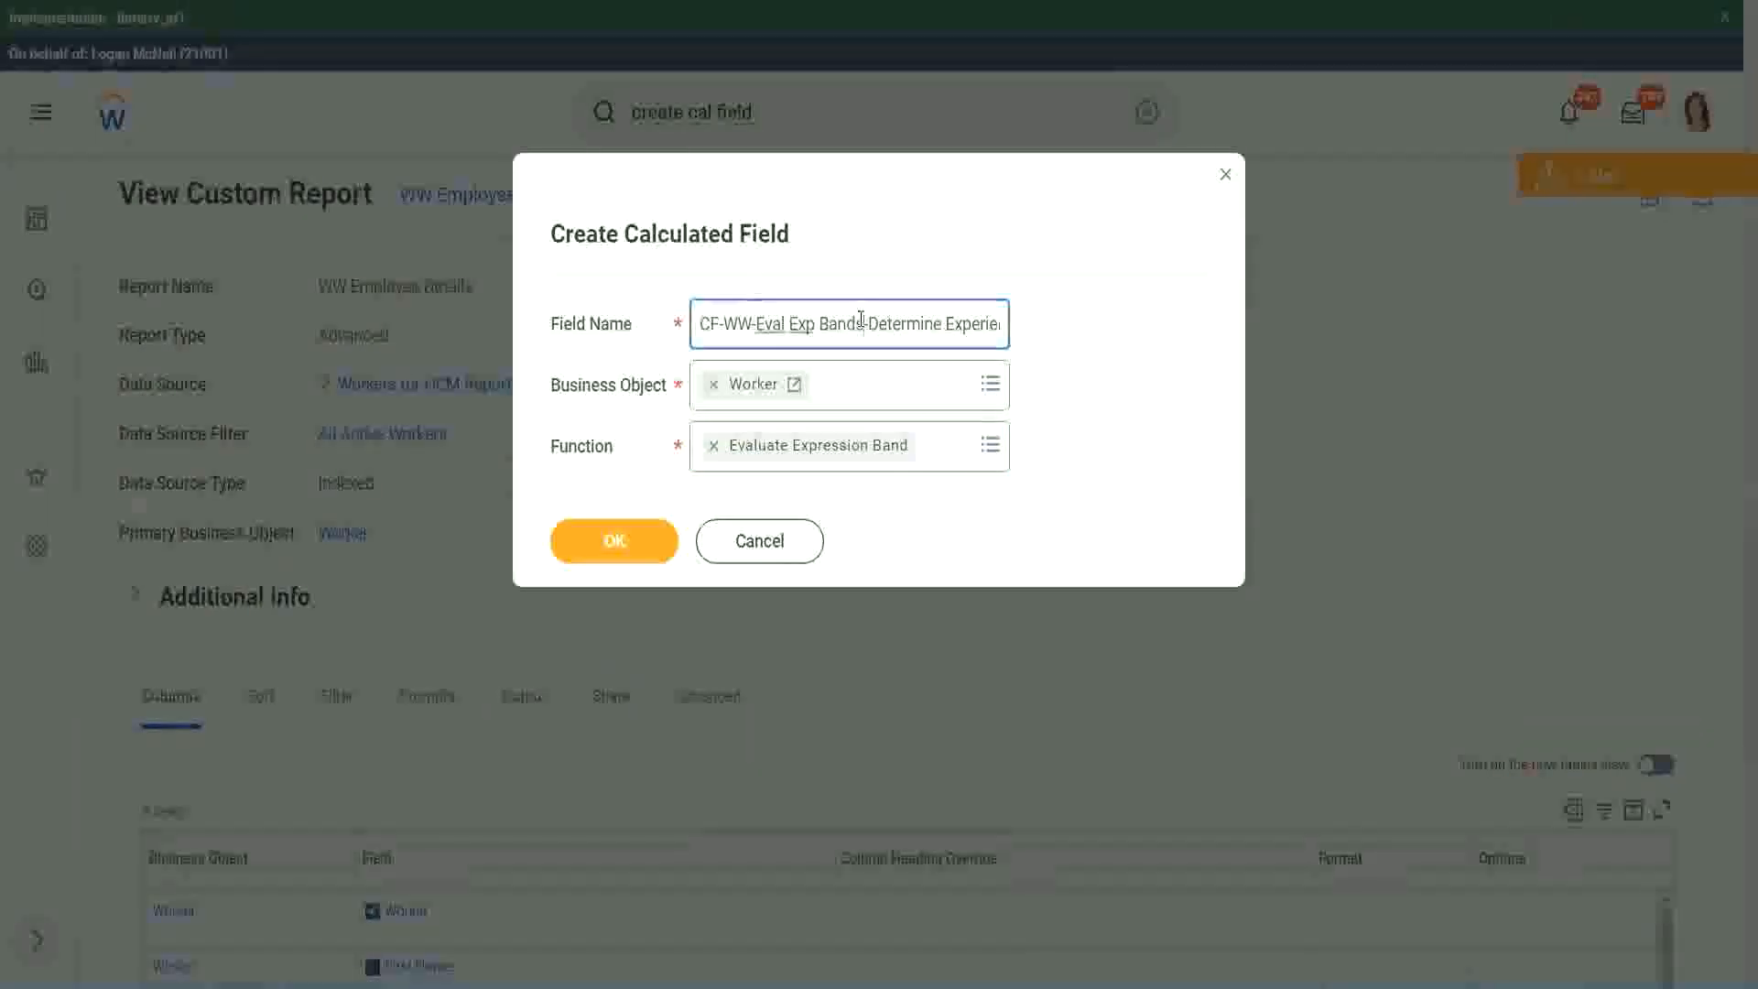
key("BackSpace")
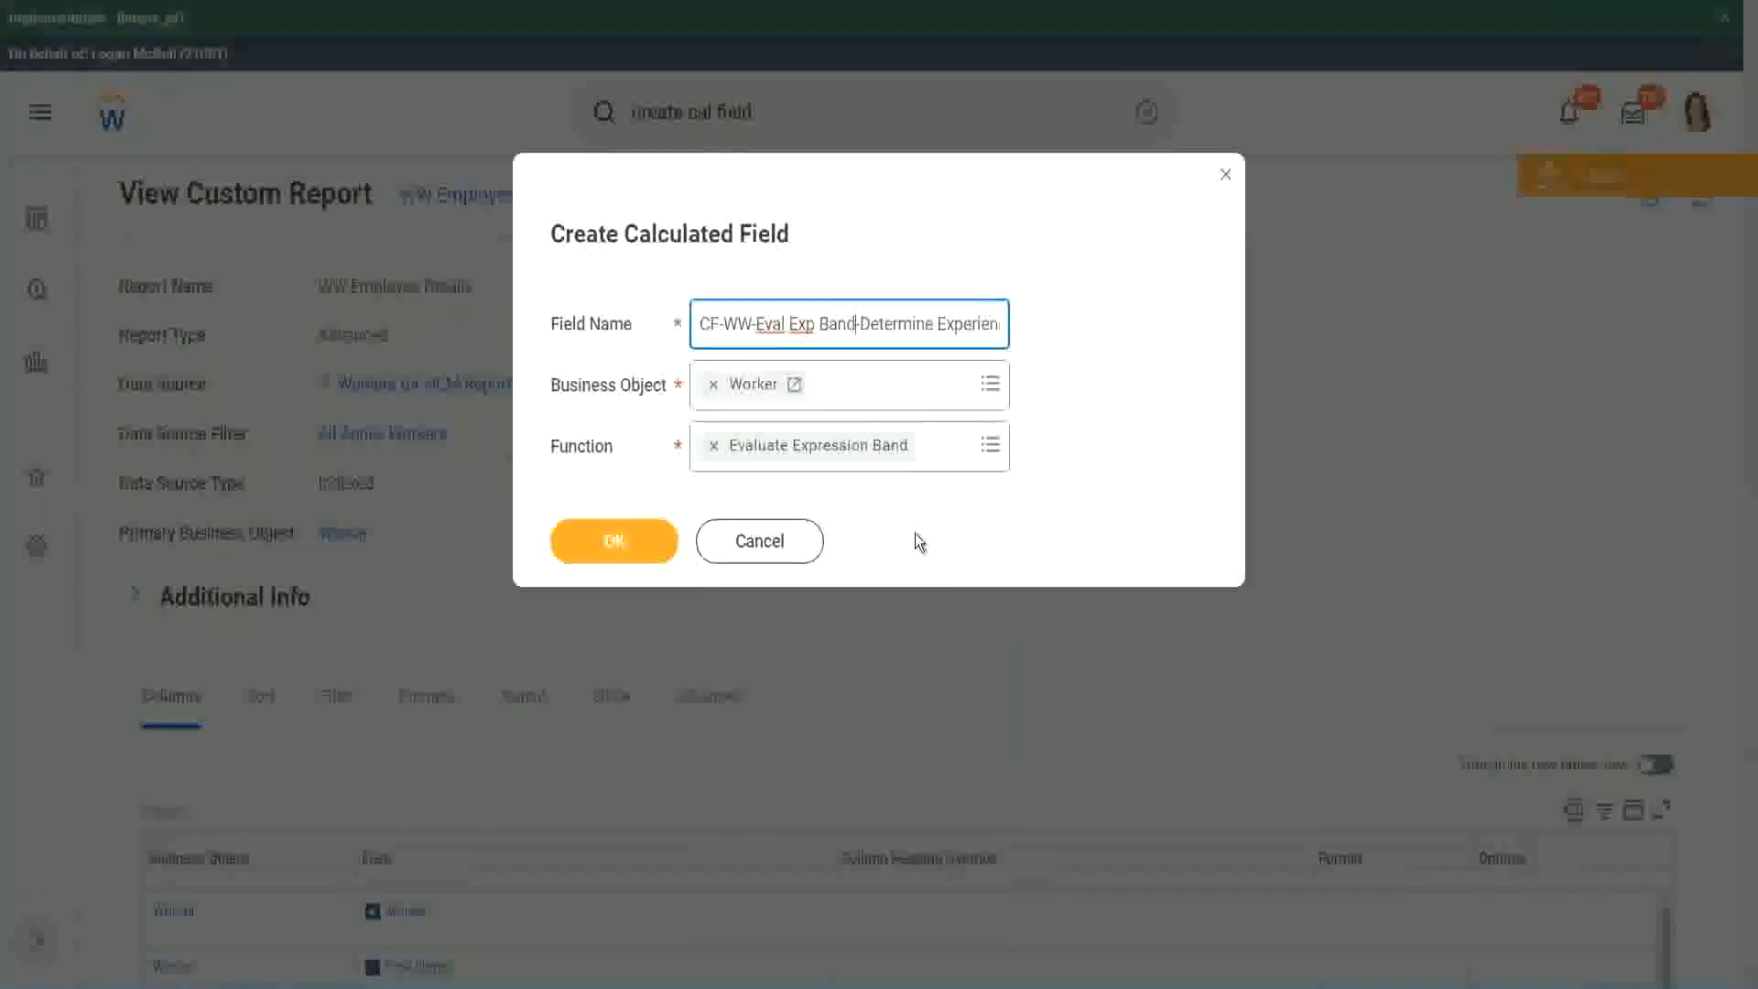
left_click(620, 544)
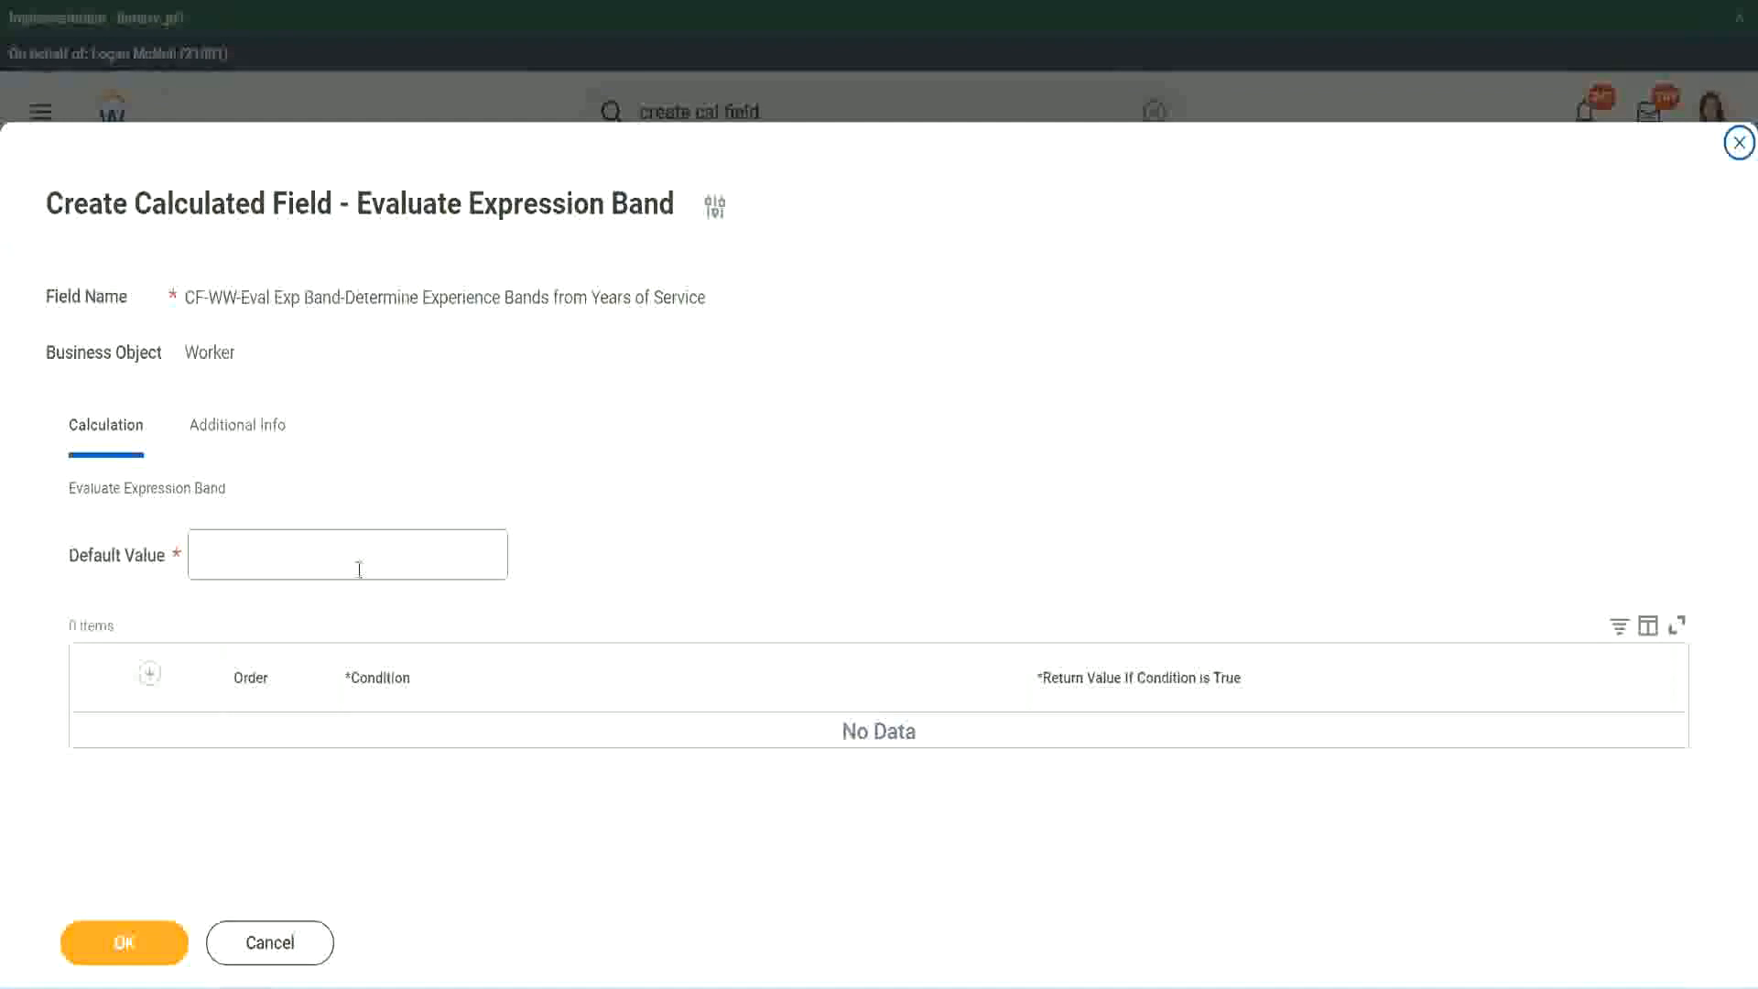
Set the default value to "-", as in the existing Evaluate Expression field, and add the first condition row.
left_click(254, 565)
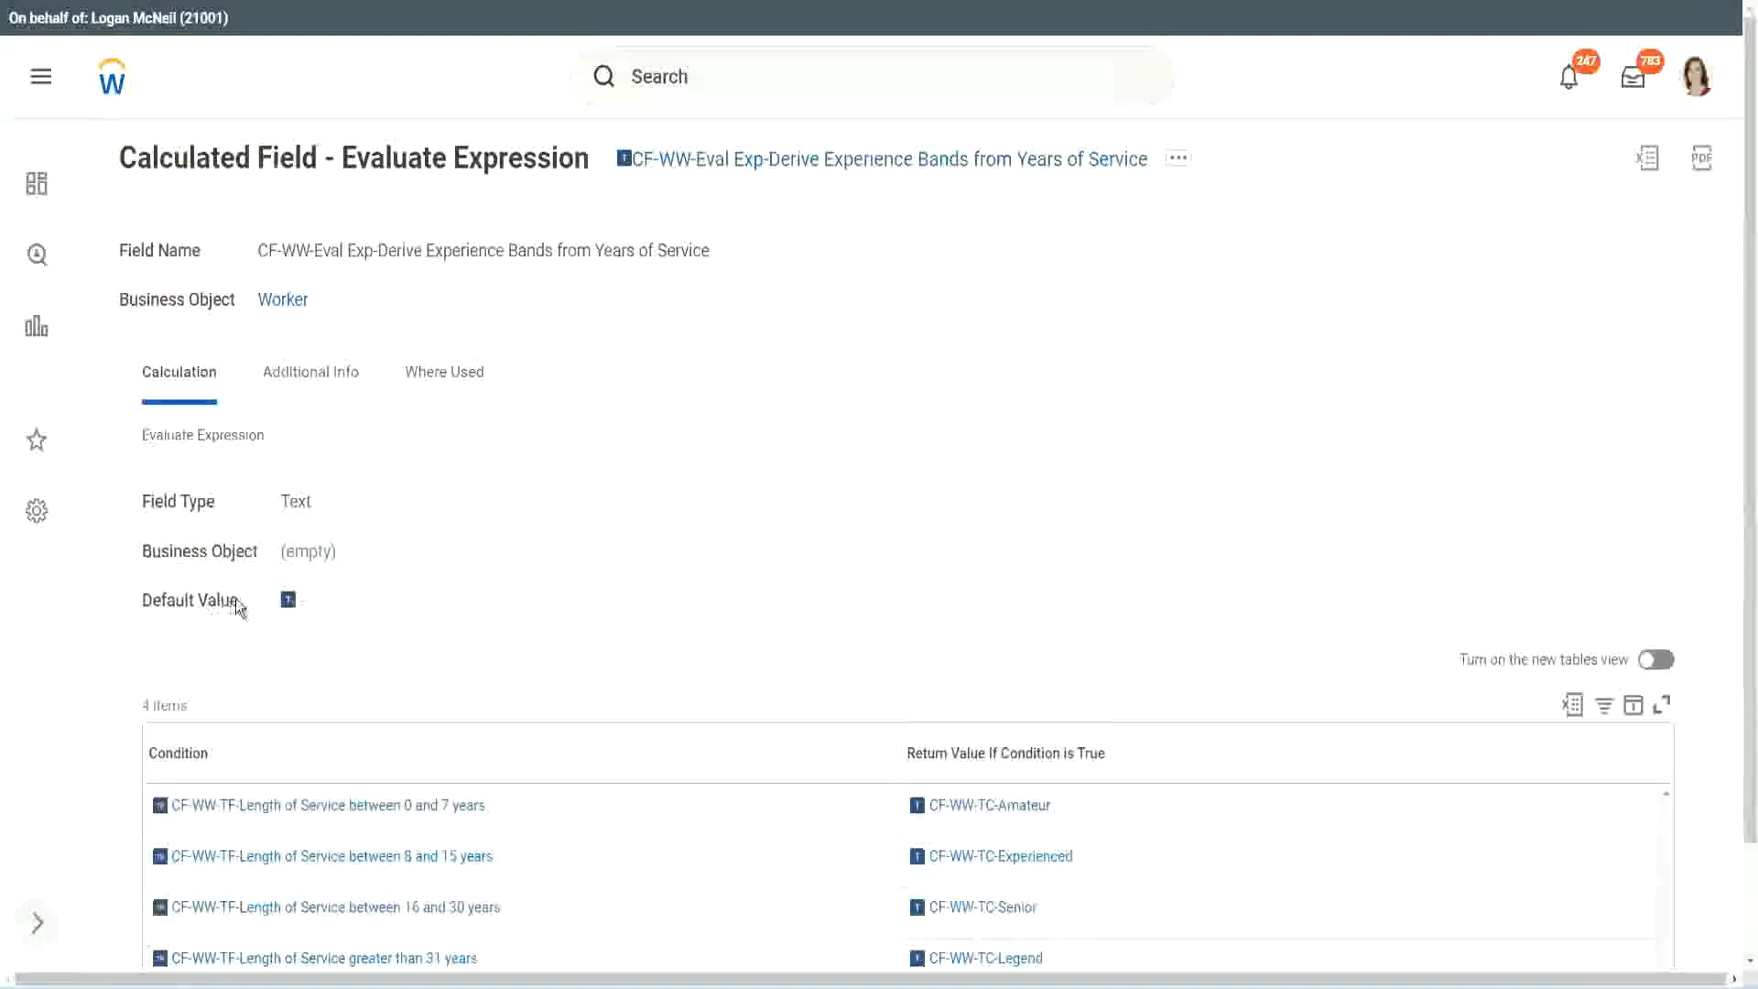
mouse_move(294, 599)
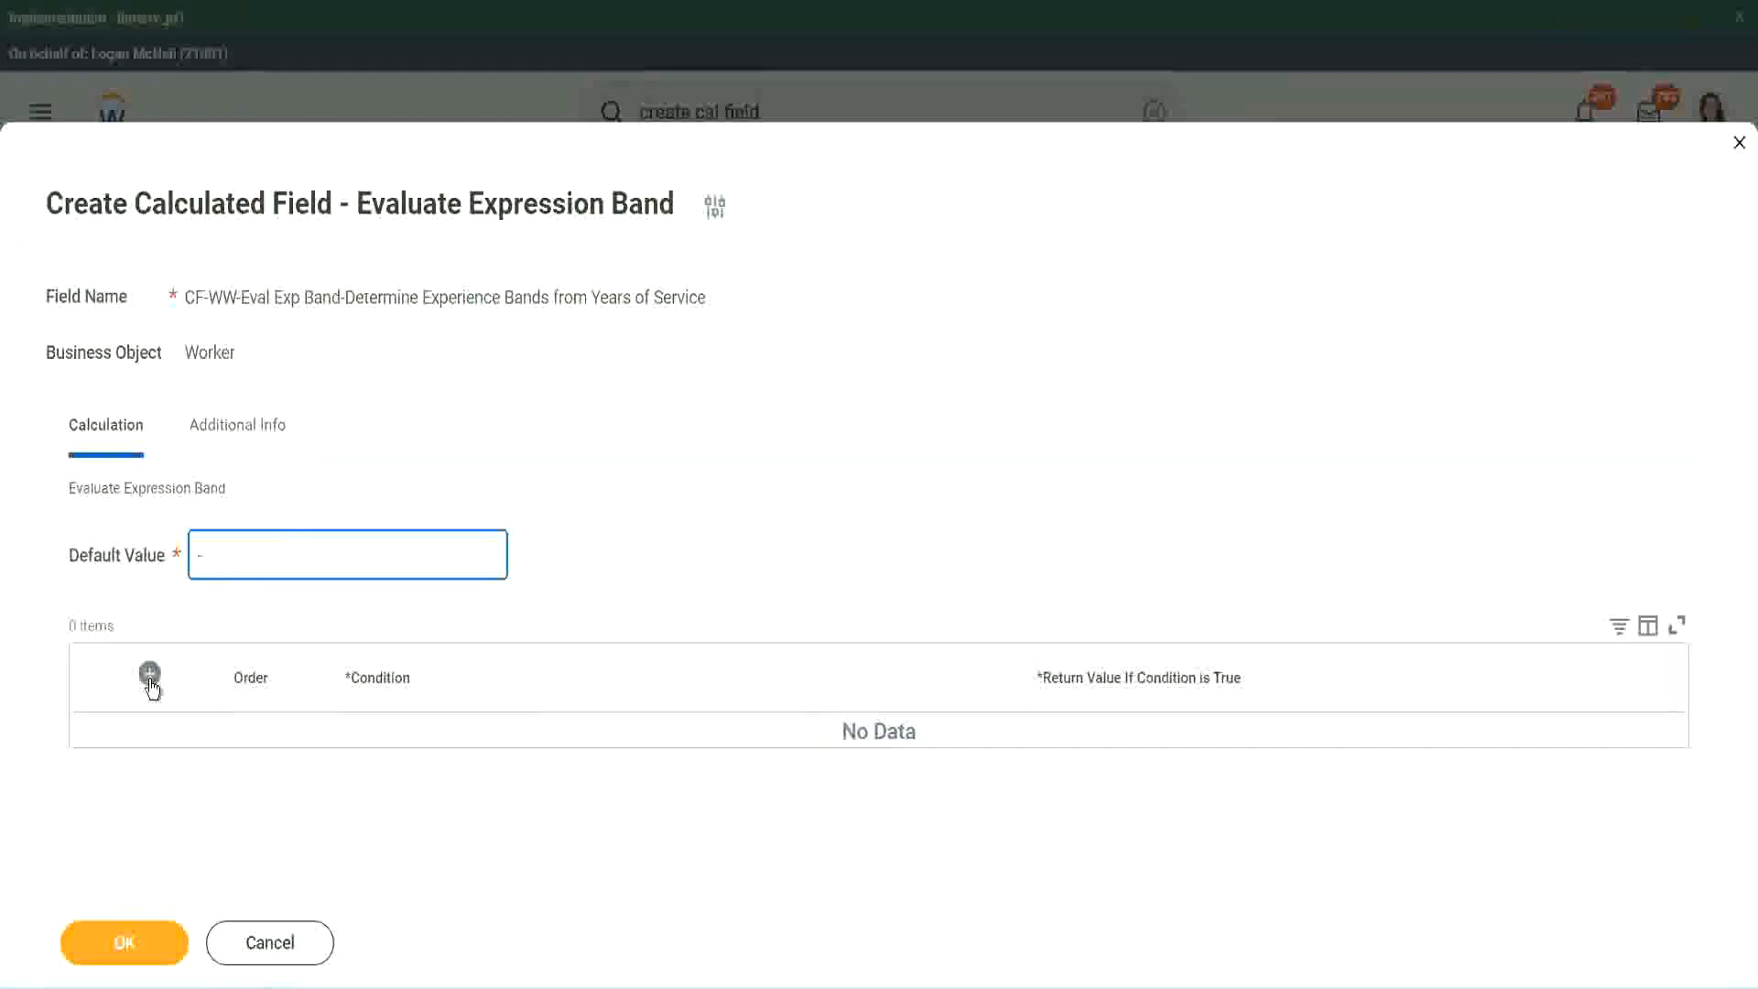
key("Tab")
key("Return")
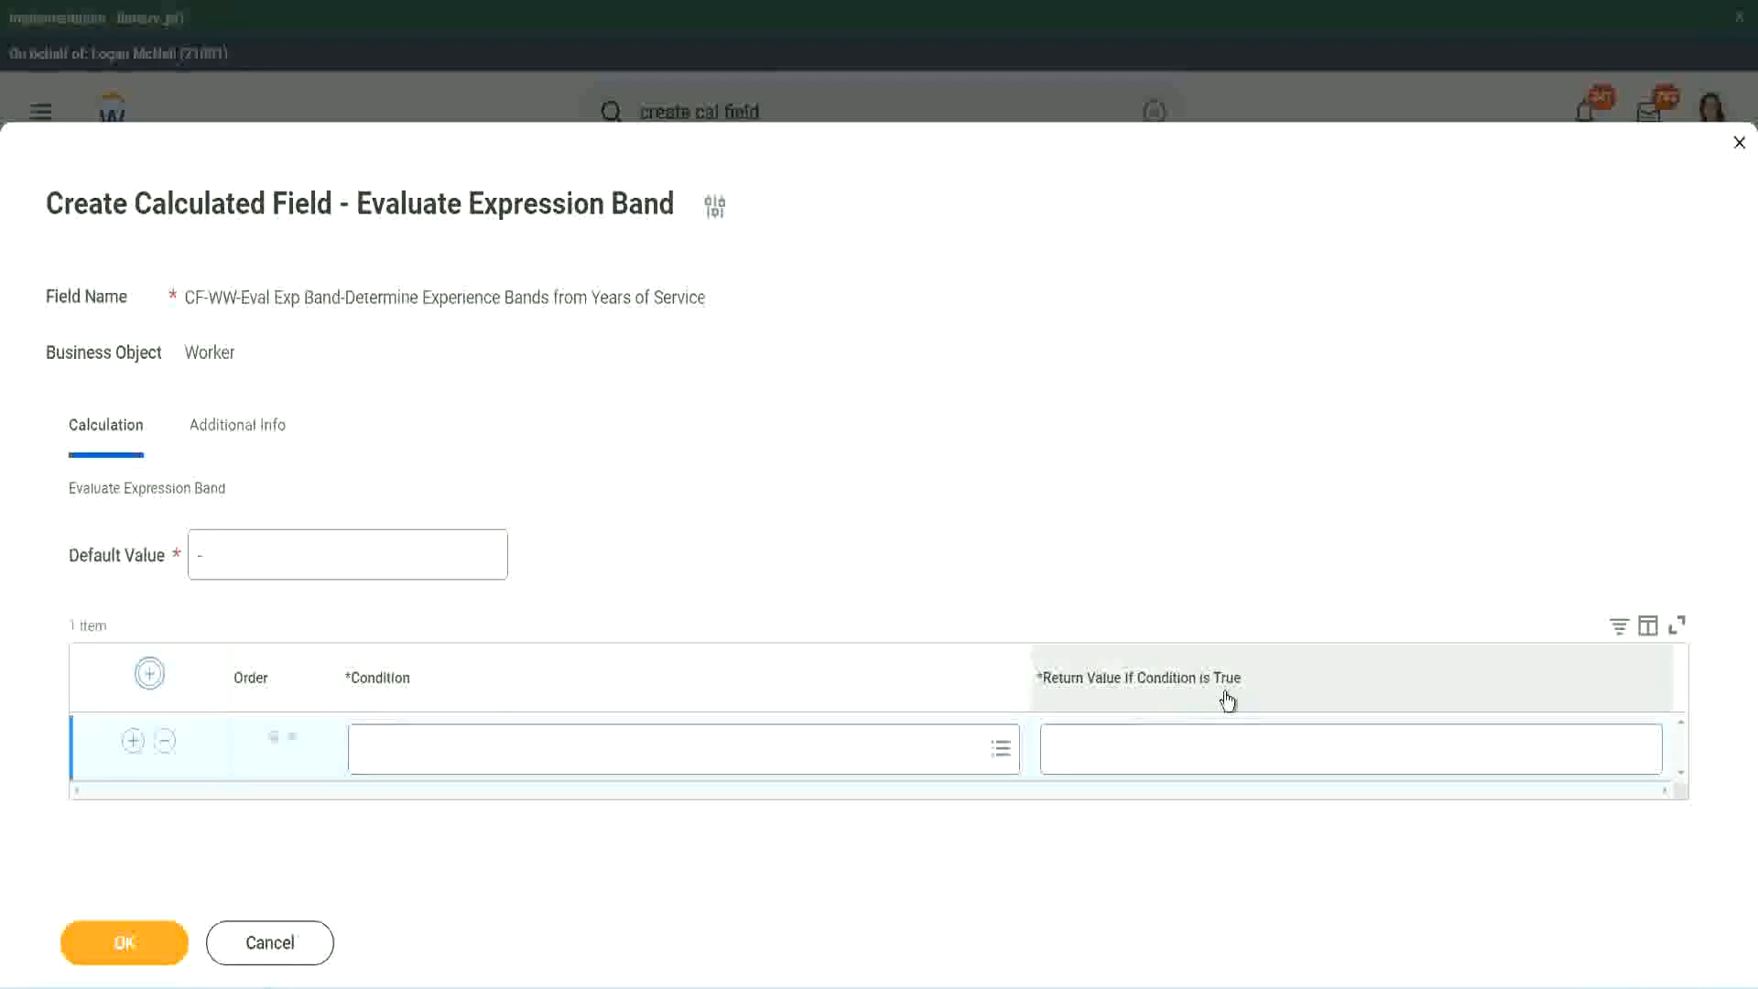
left_click(1144, 747)
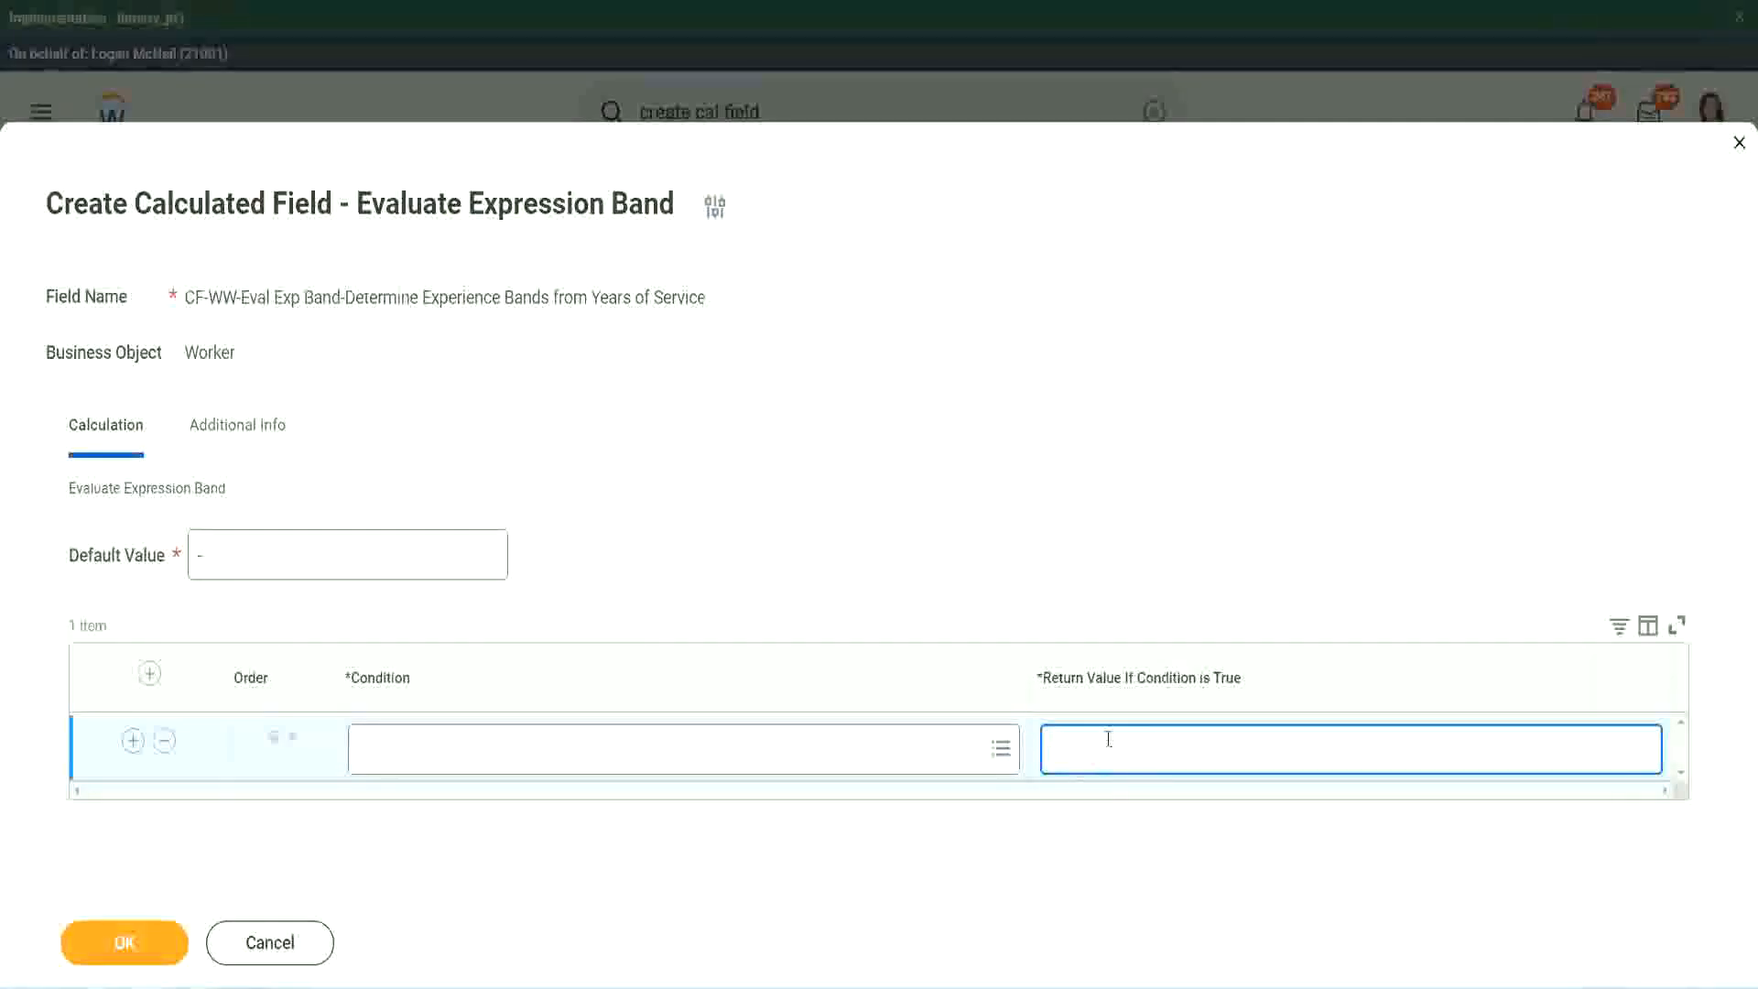
type("adkjdjaidjaijdiaj")
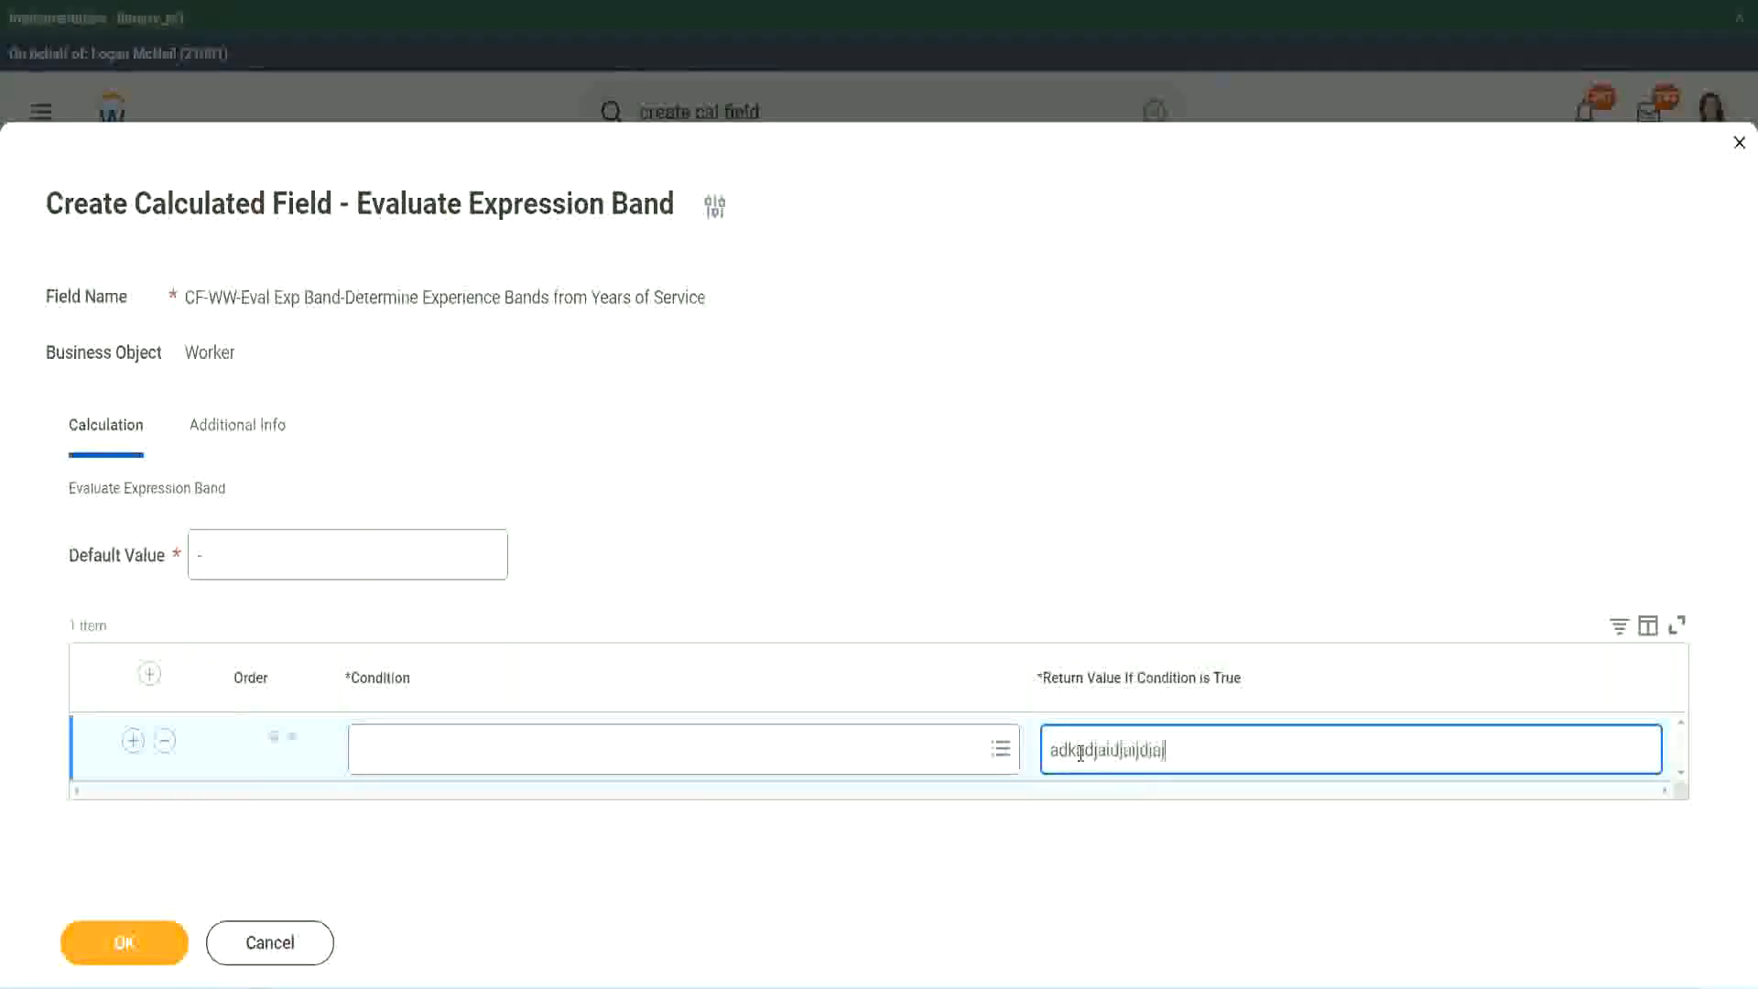
key("BackSpace")
key("BackSpace")
key("BackSpace")
key("BackSpace")
key("BackSpace")
key("BackSpace")
key("BackSpace")
key("BackSpace")
key("BackSpace")
key("BackSpace")
key("BackSpace")
key("BackSpace")
key("BackSpace")
key("BackSpace")
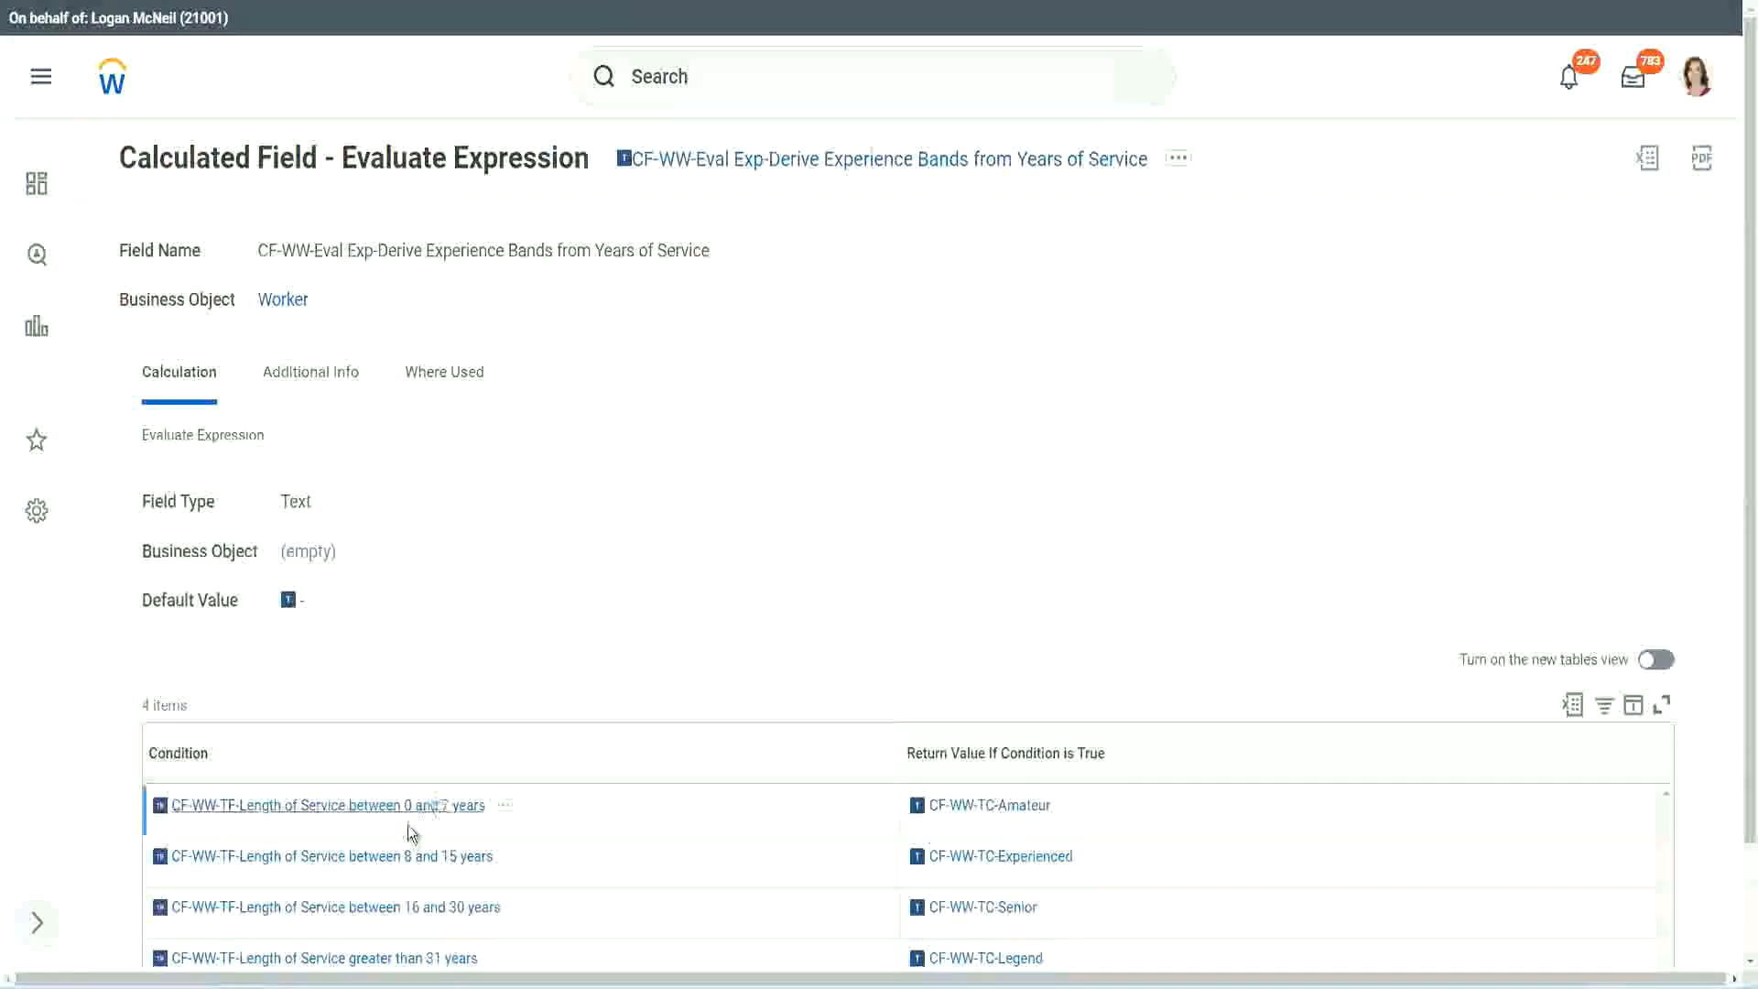
Fill the first row with the copied condition CF-WW-TF-Length of Service between 0 and 7 years and the return value Amateur.
right_click(406, 821)
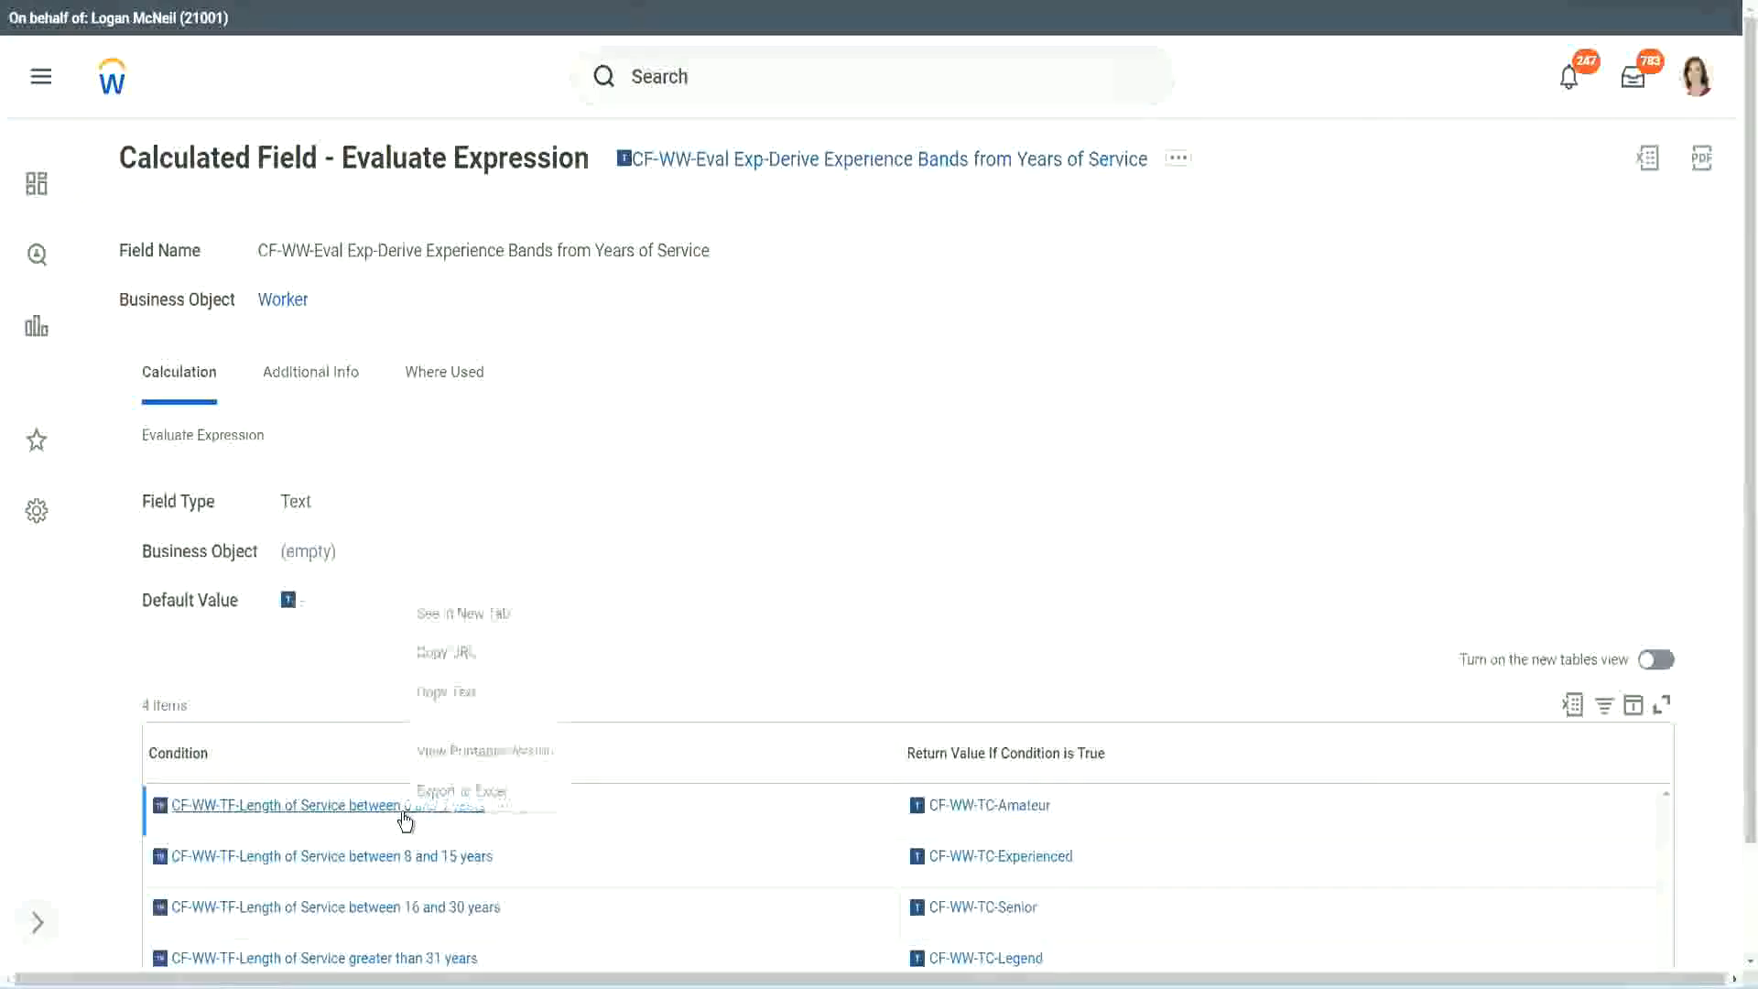
left_click(477, 692)
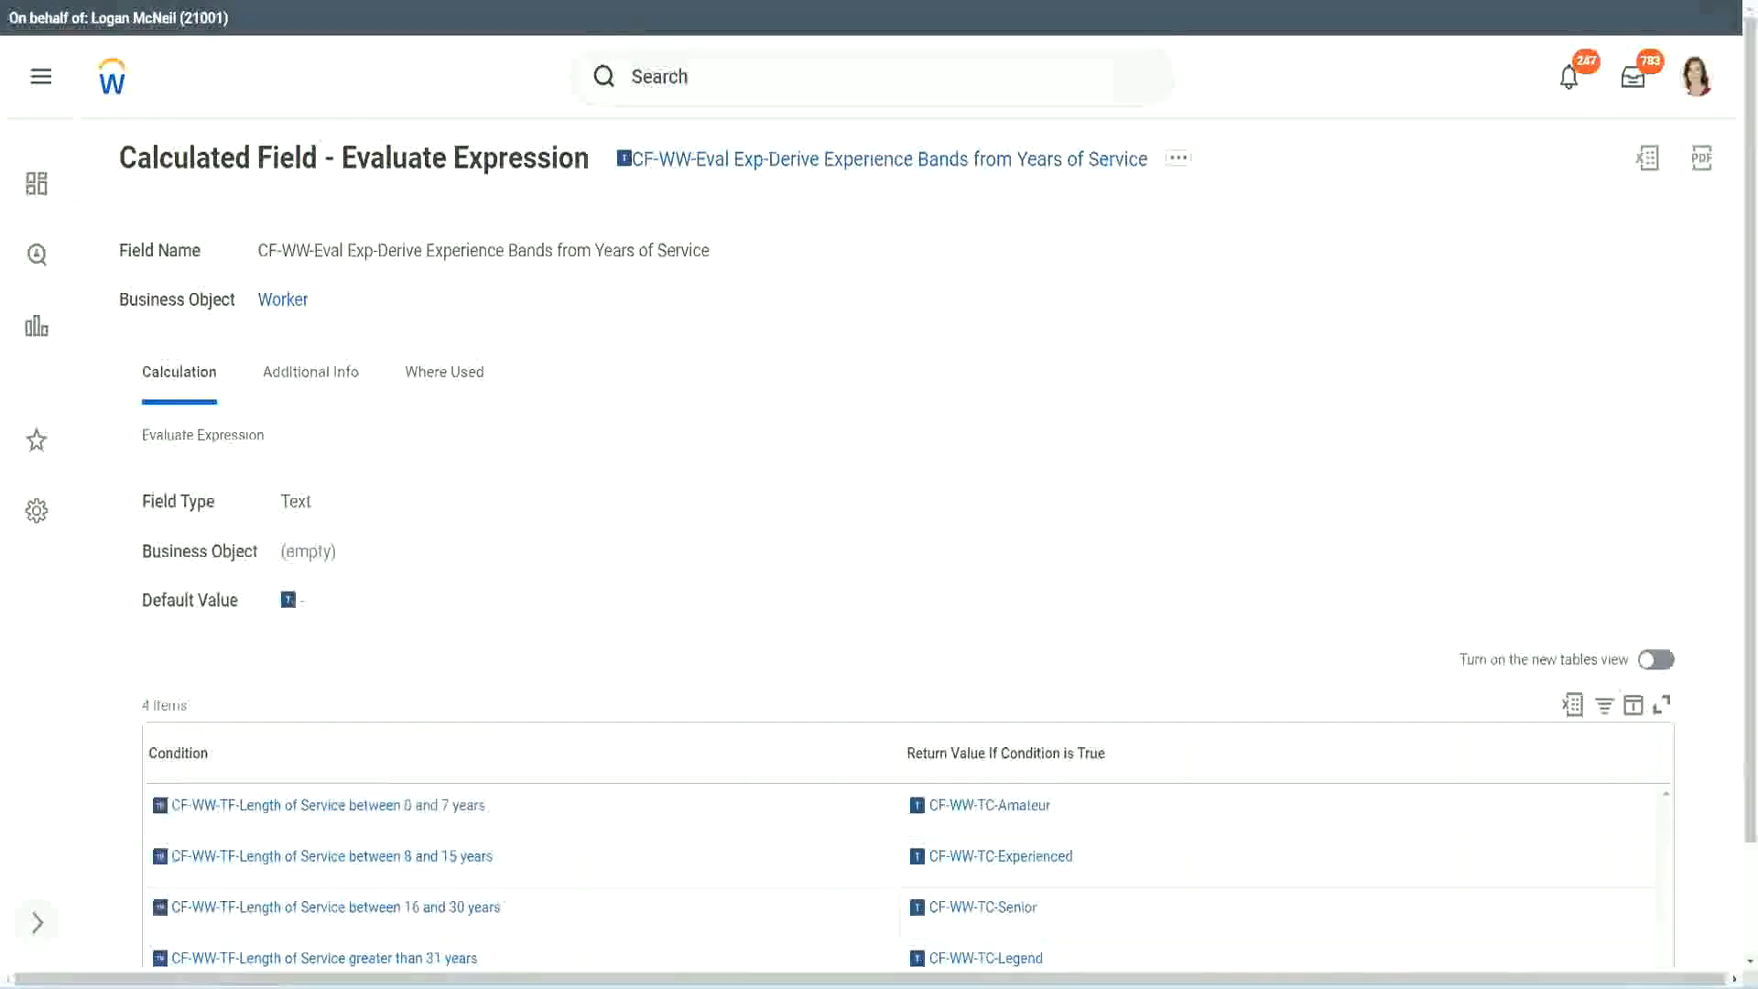
key("alt+Tab")
left_click(445, 752)
key("ctrl+v")
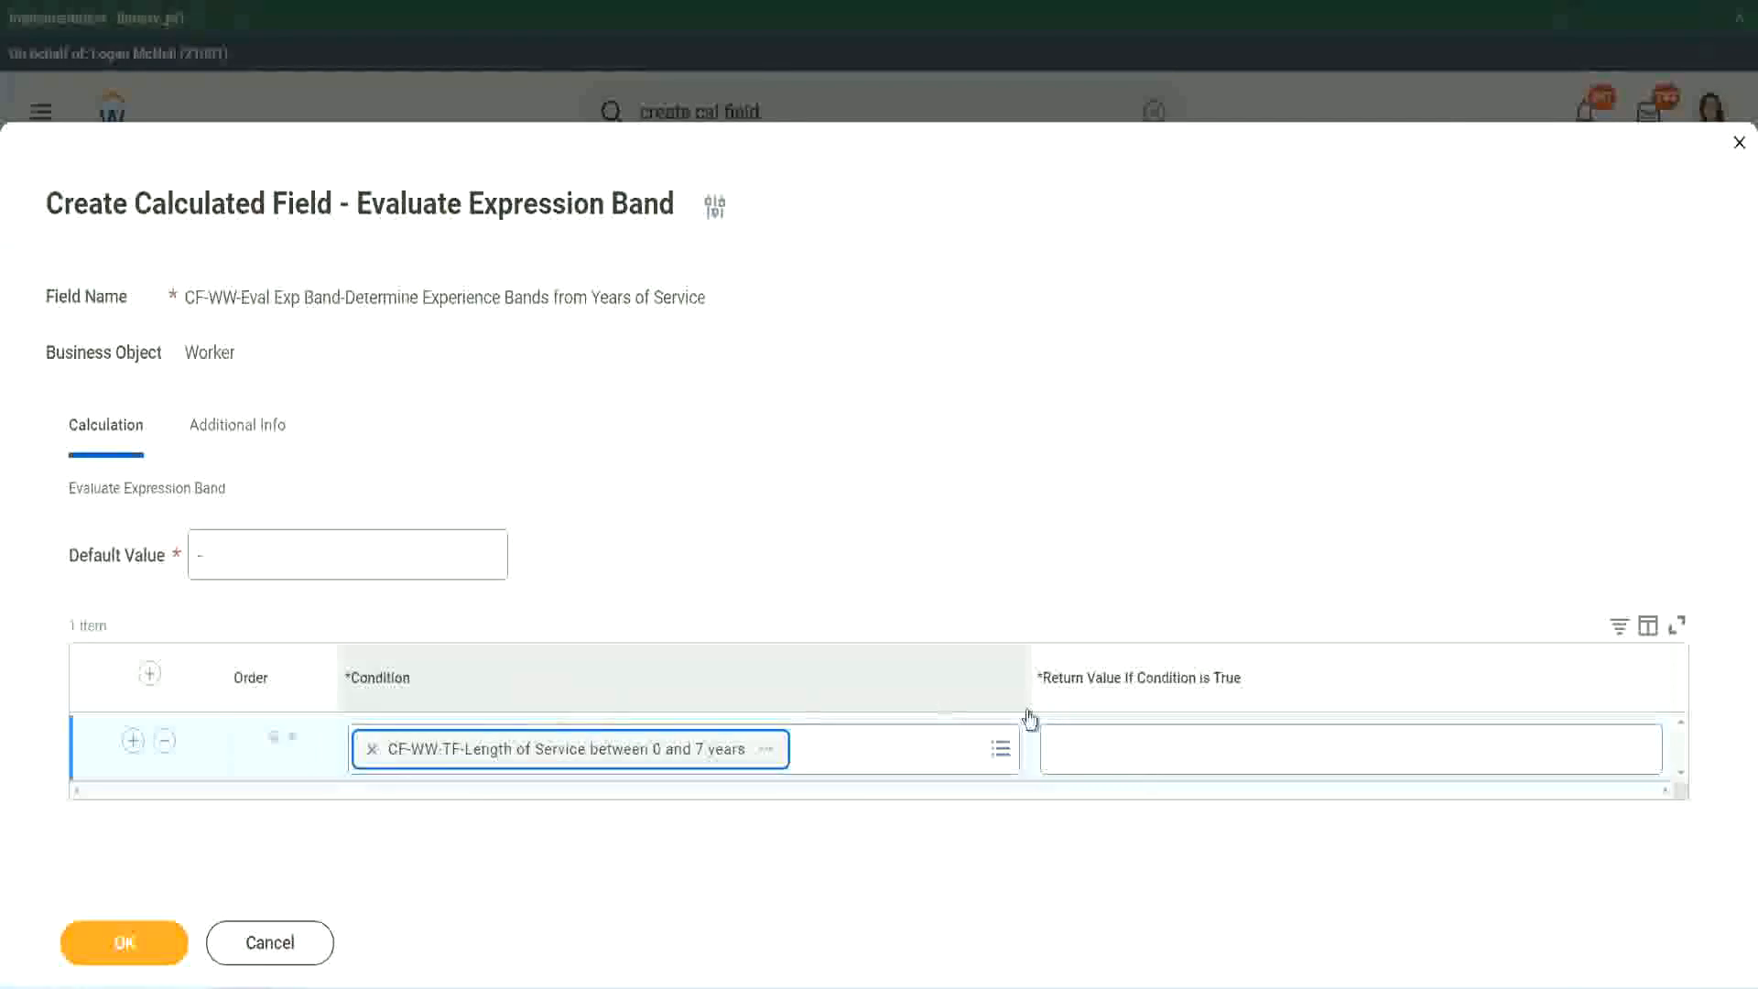
left_click(1111, 732)
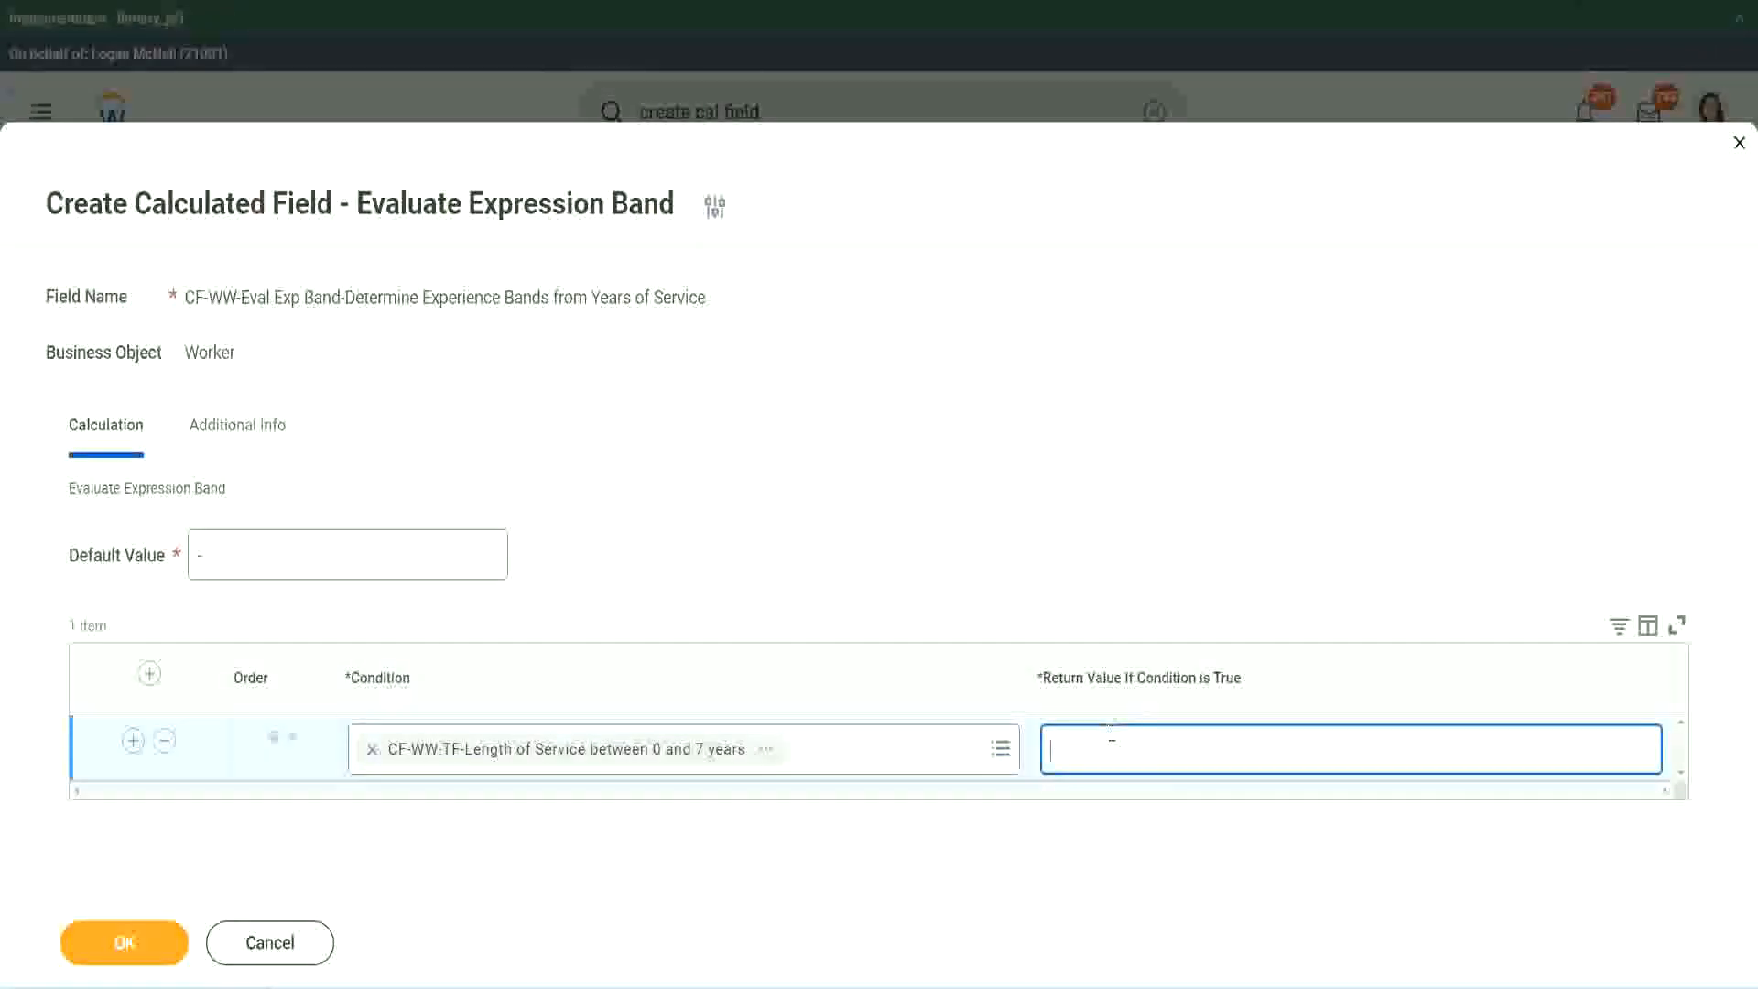
type("Amateur")
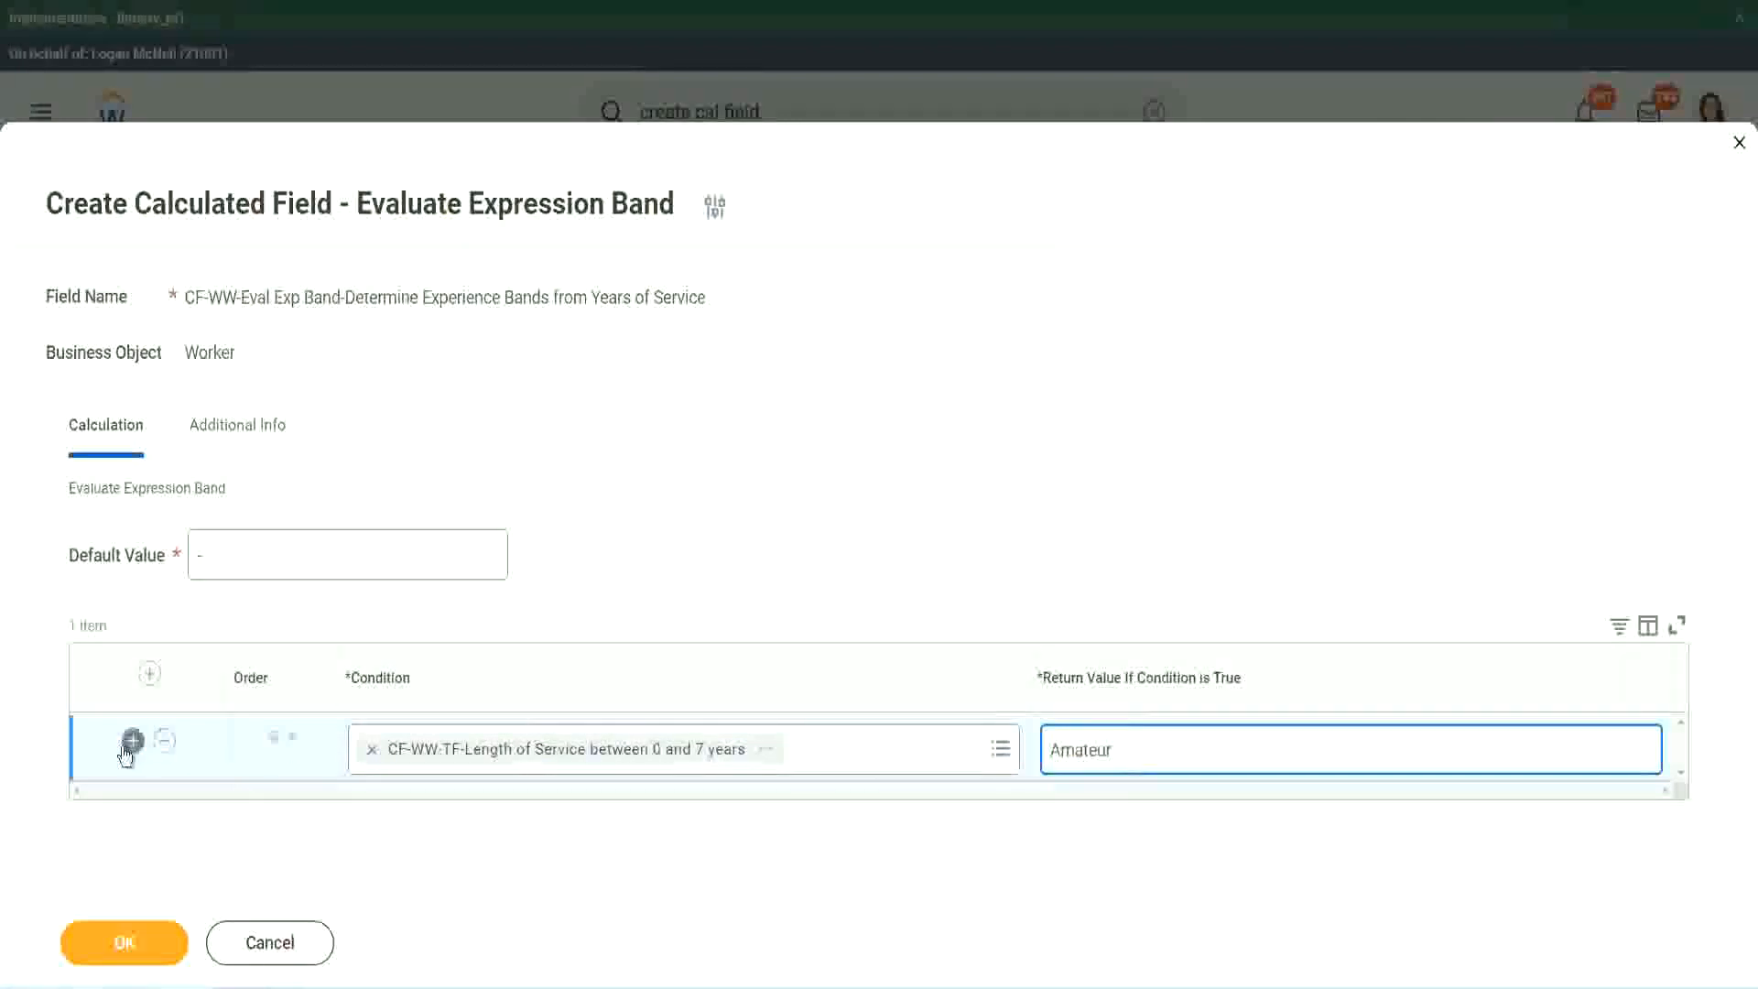
Add two more empty condition rows below the Amateur row.
left_click(133, 739)
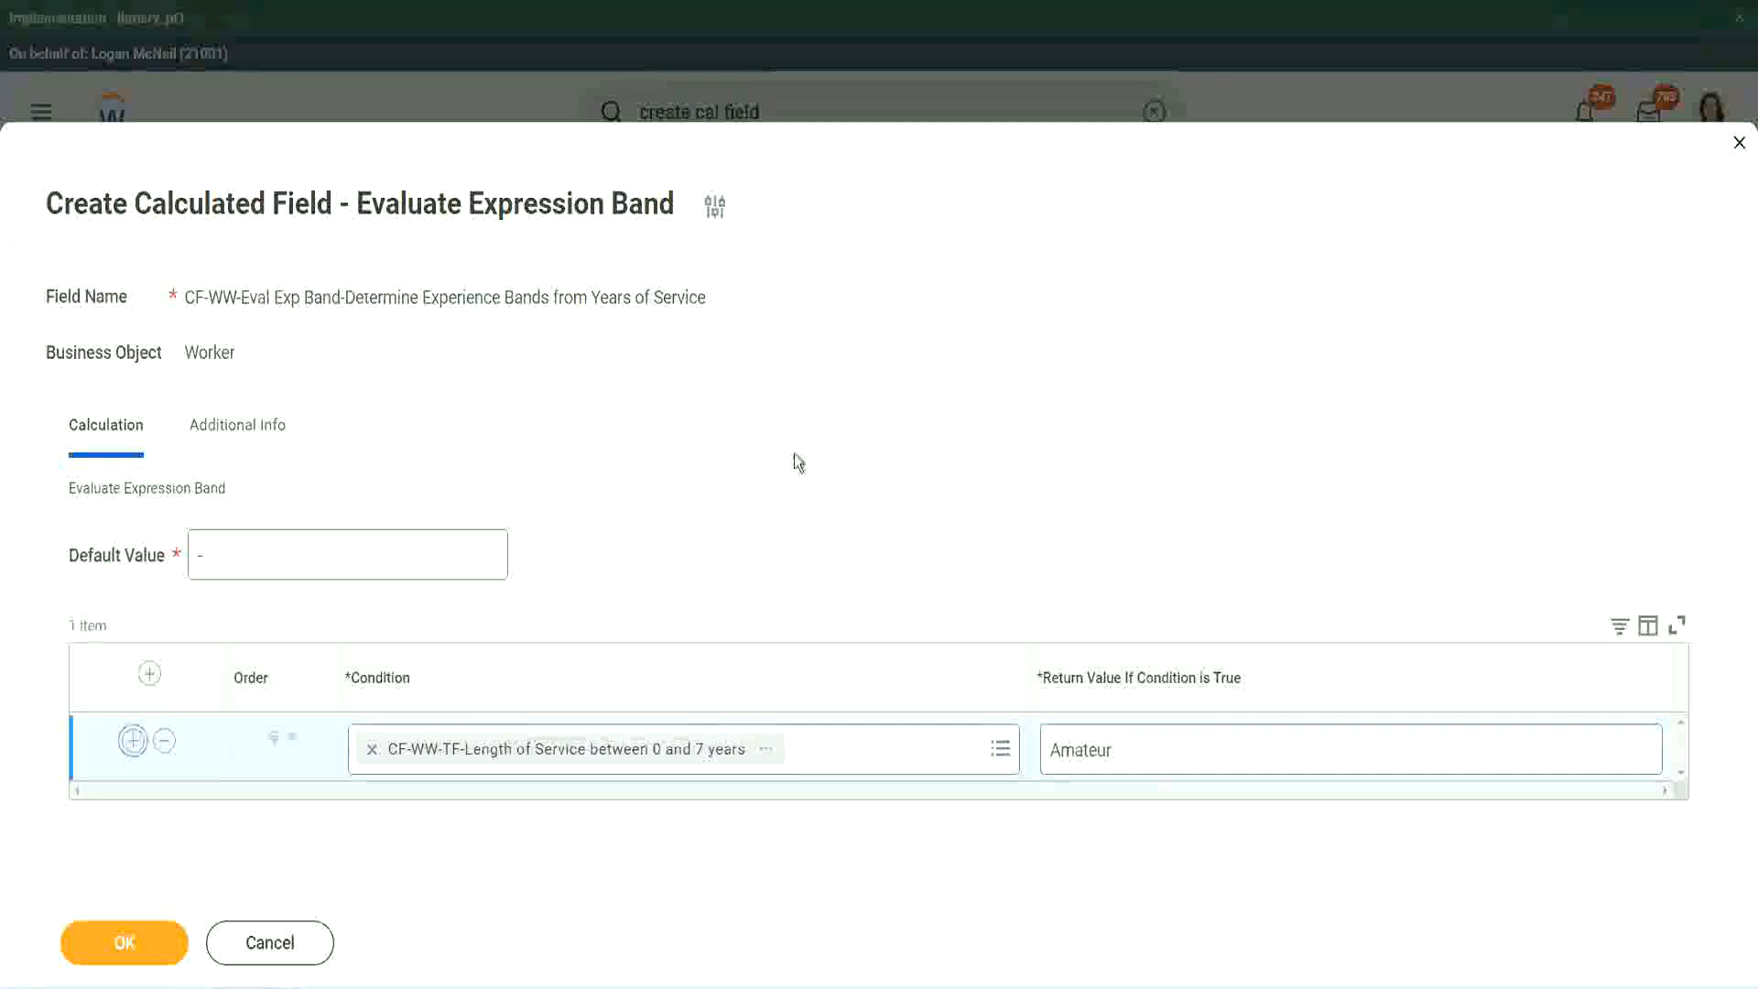
left_click(132, 807)
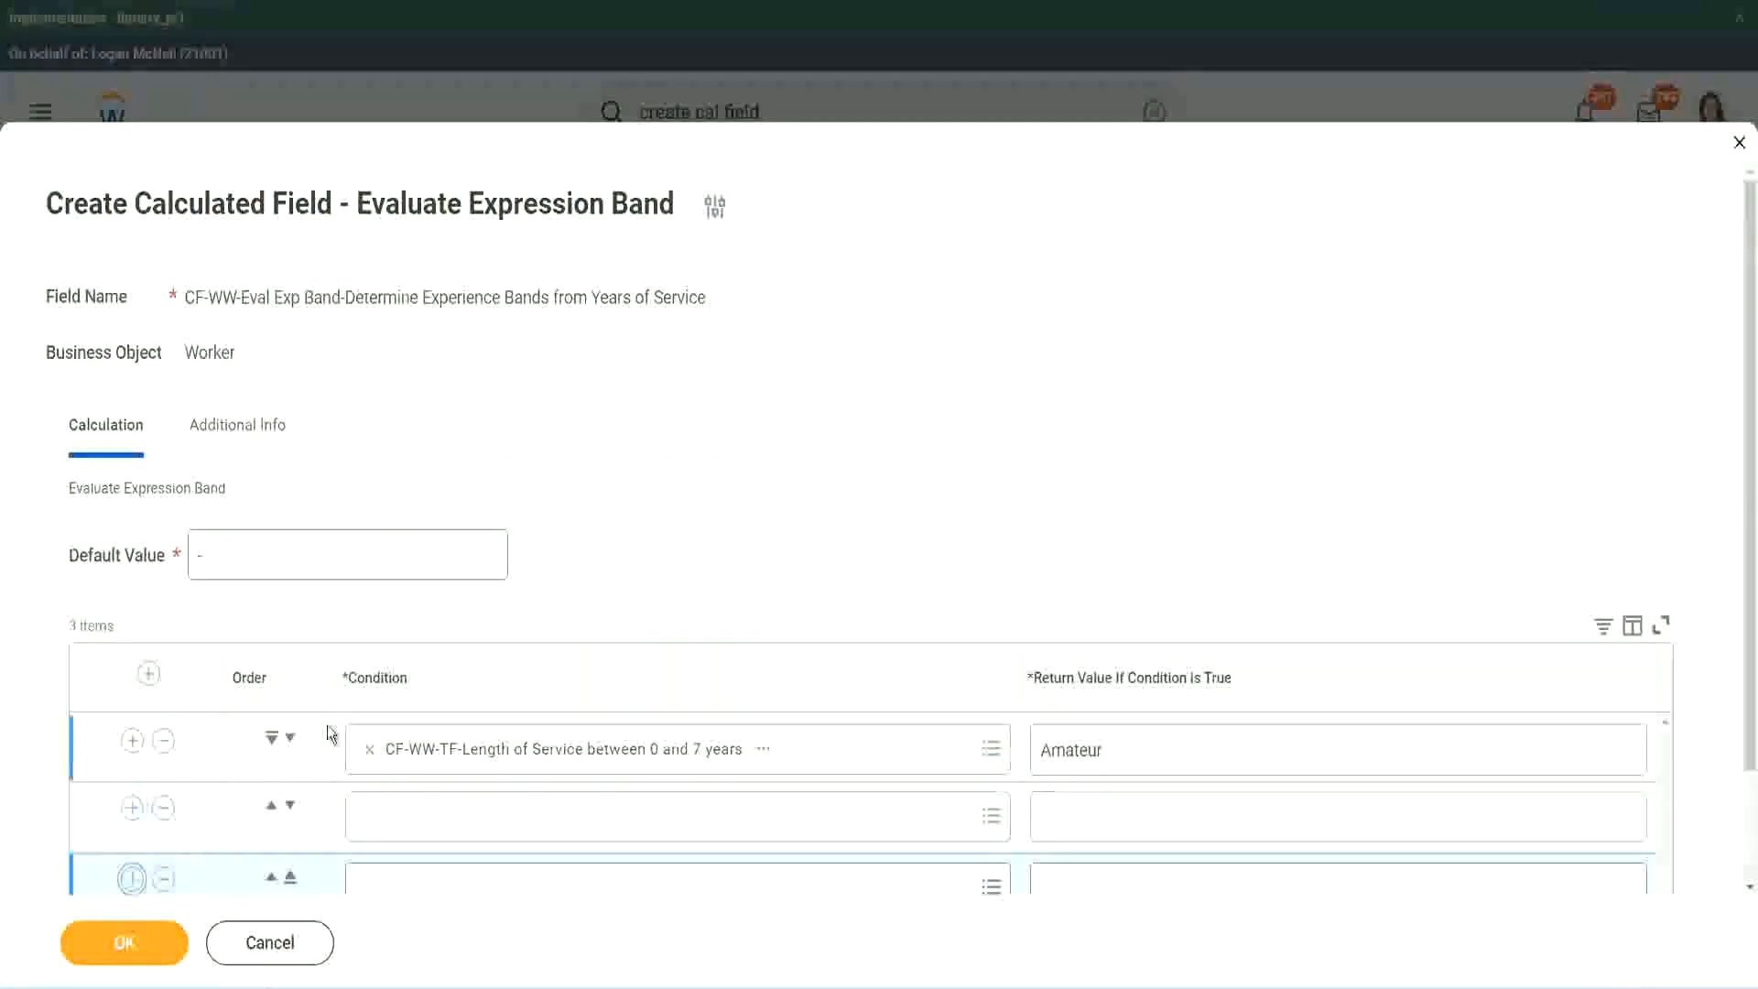
scroll(329, 730, "down", 2)
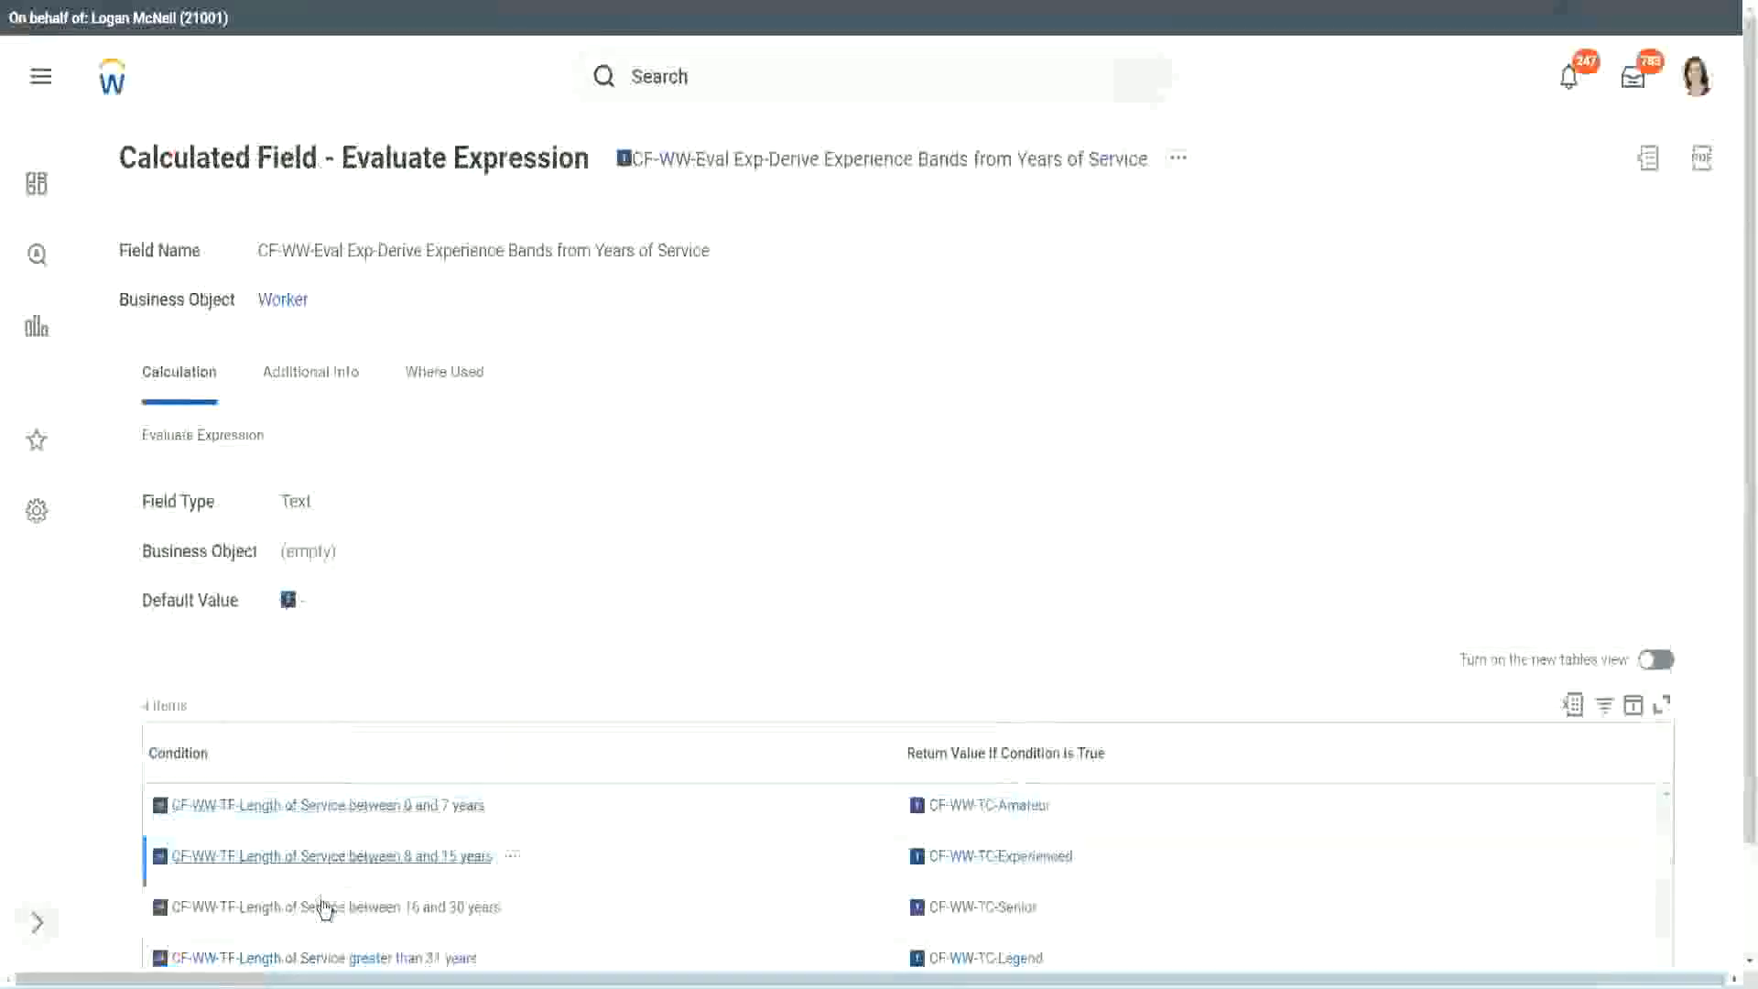
Copy the condition CF-WW-TF-Length of Service between 16 and 30 years into the second row, and move that row down to third place.
right_click(326, 906)
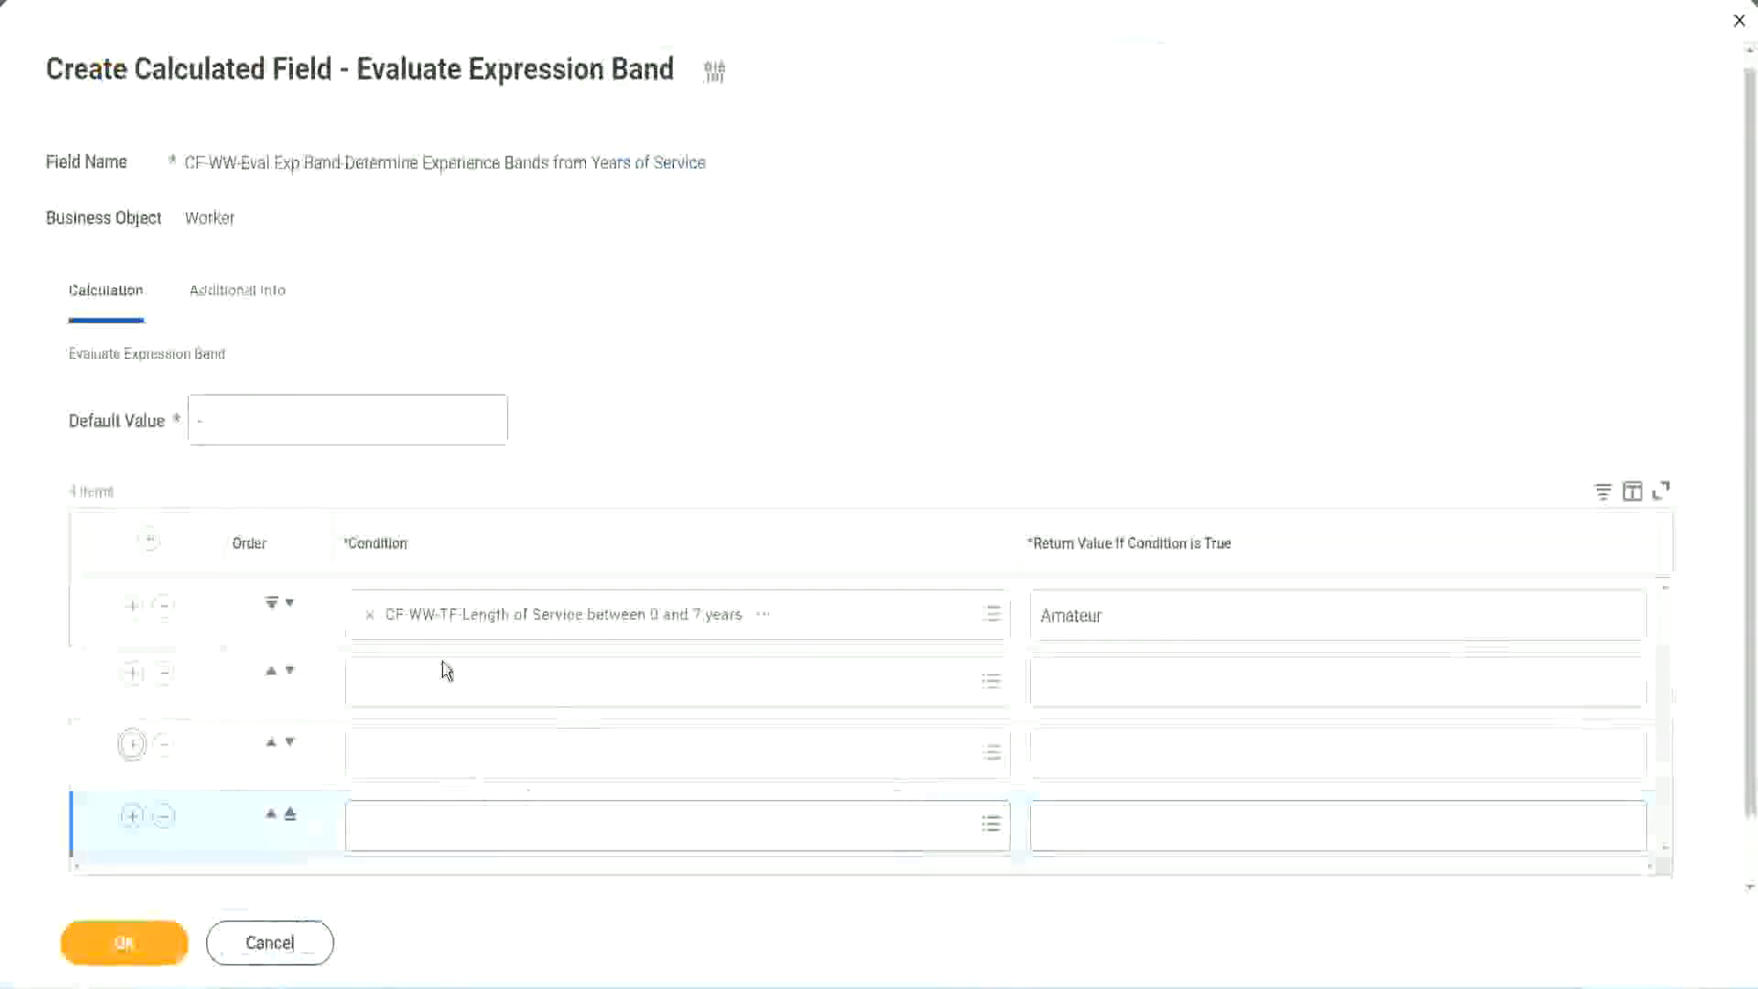
left_click(445, 677)
key("ctrl+v")
key("Return")
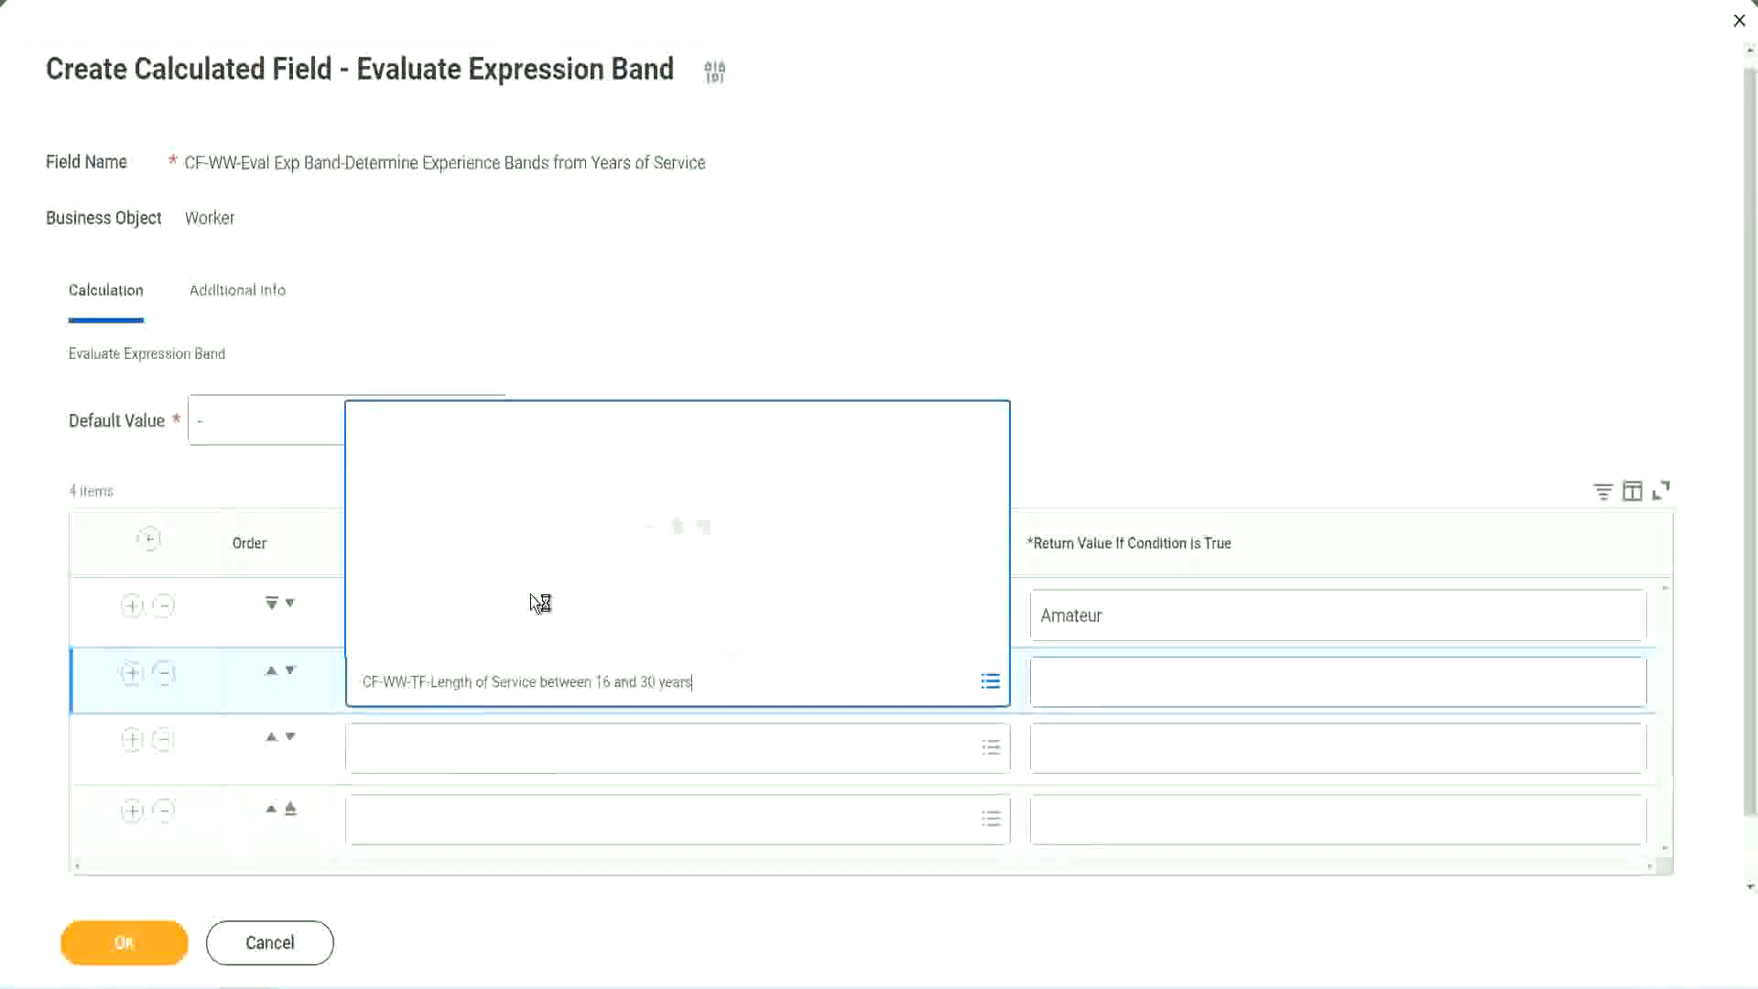
left_click(289, 672)
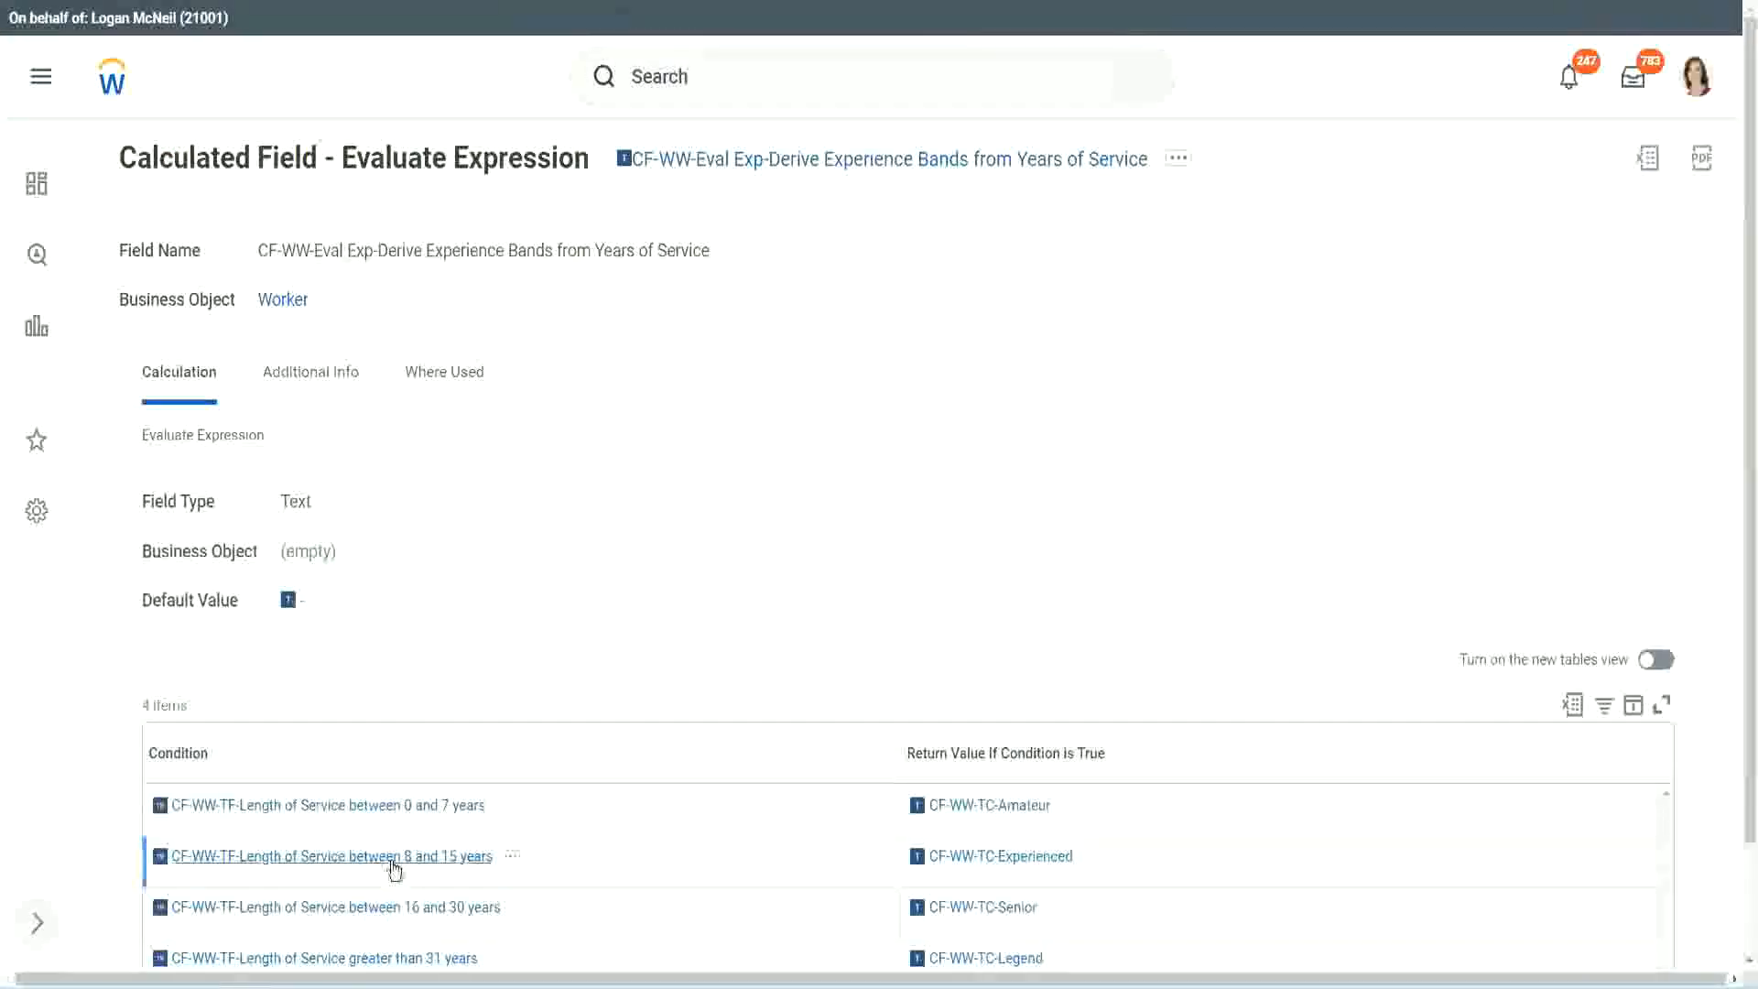
Fill the empty second row with the condition CF-WW-TF-Length of Service between 8 and 15 years, copied from the existing Evaluate Expression field.
right_click(395, 868)
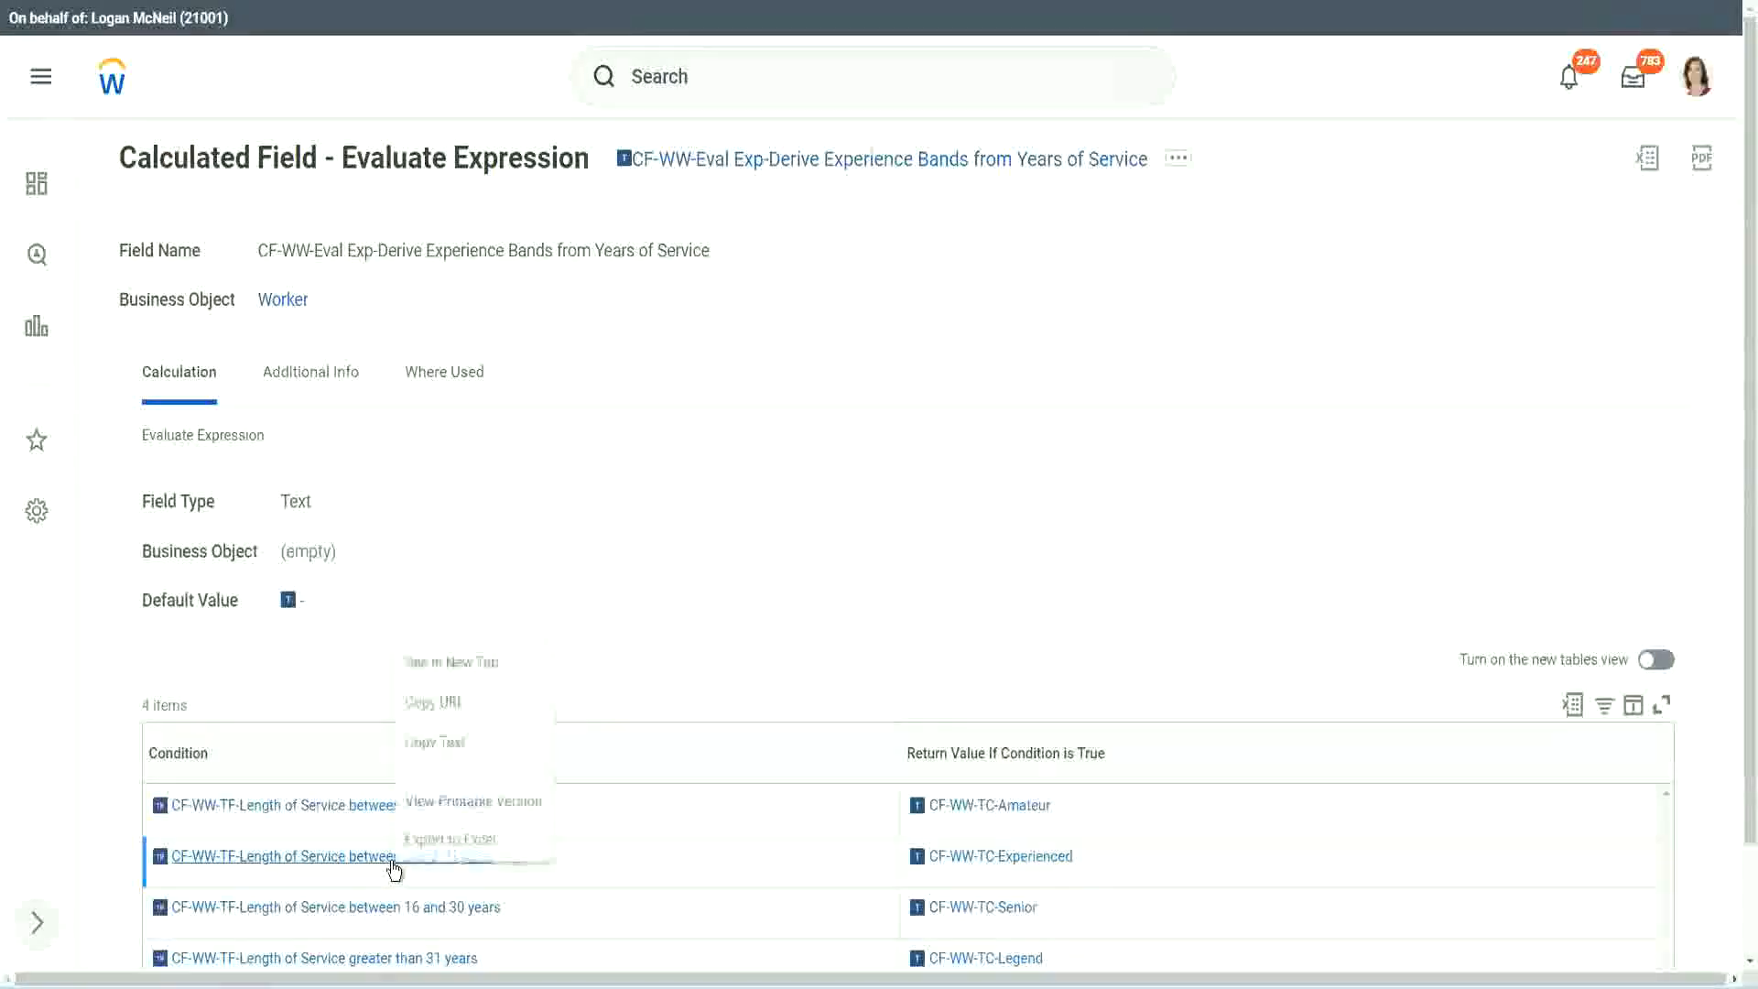
left_click(455, 751)
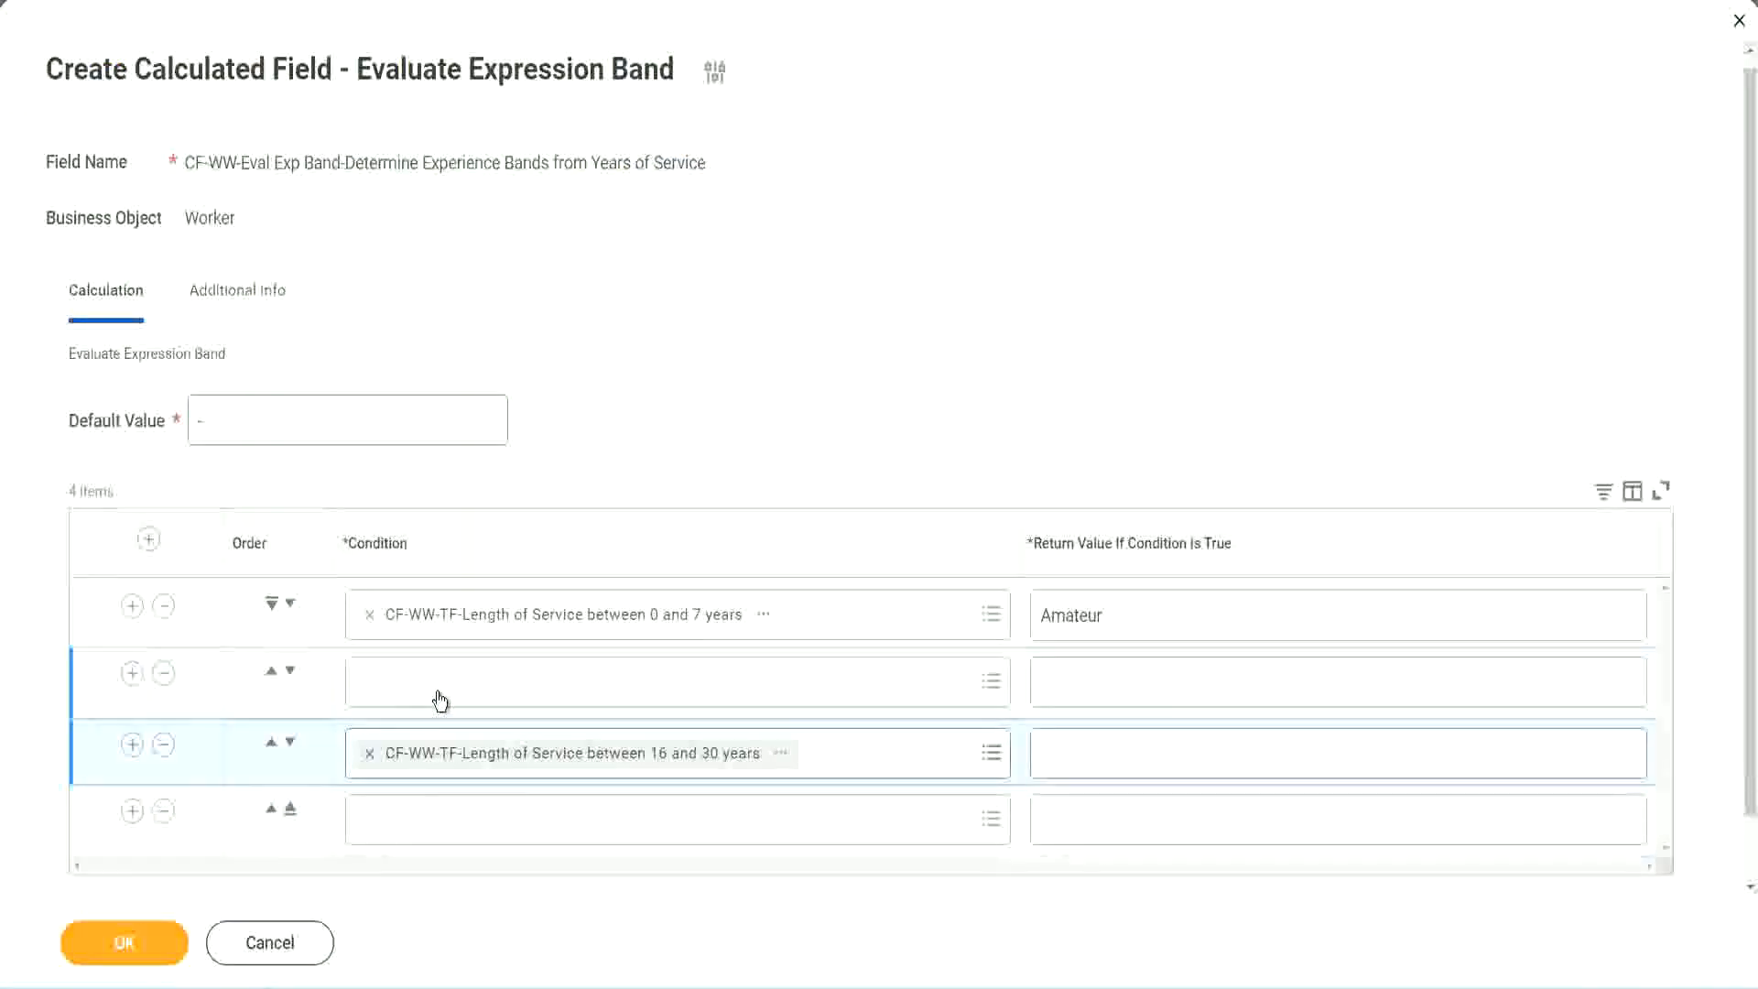
left_click(440, 701)
key("ctrl+v")
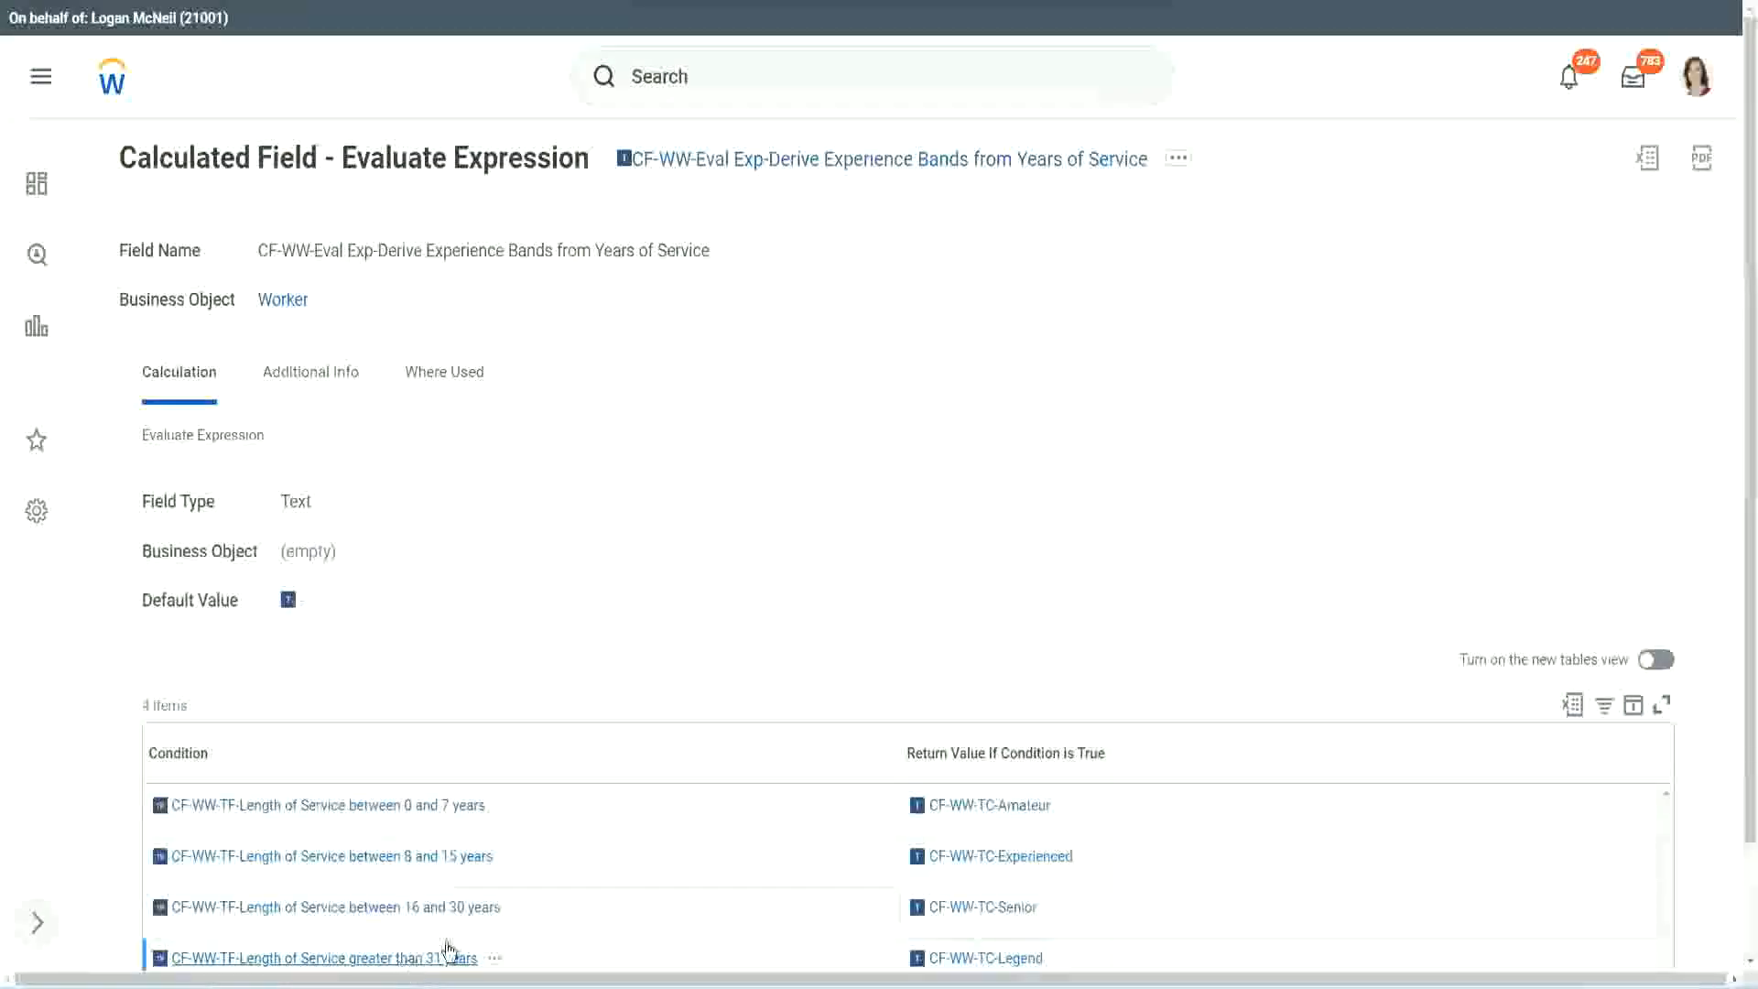
Fill the fourth row with the condition CF-WW-TF-Length of Service greater than 31 years, copied from the existing field.
right_click(447, 952)
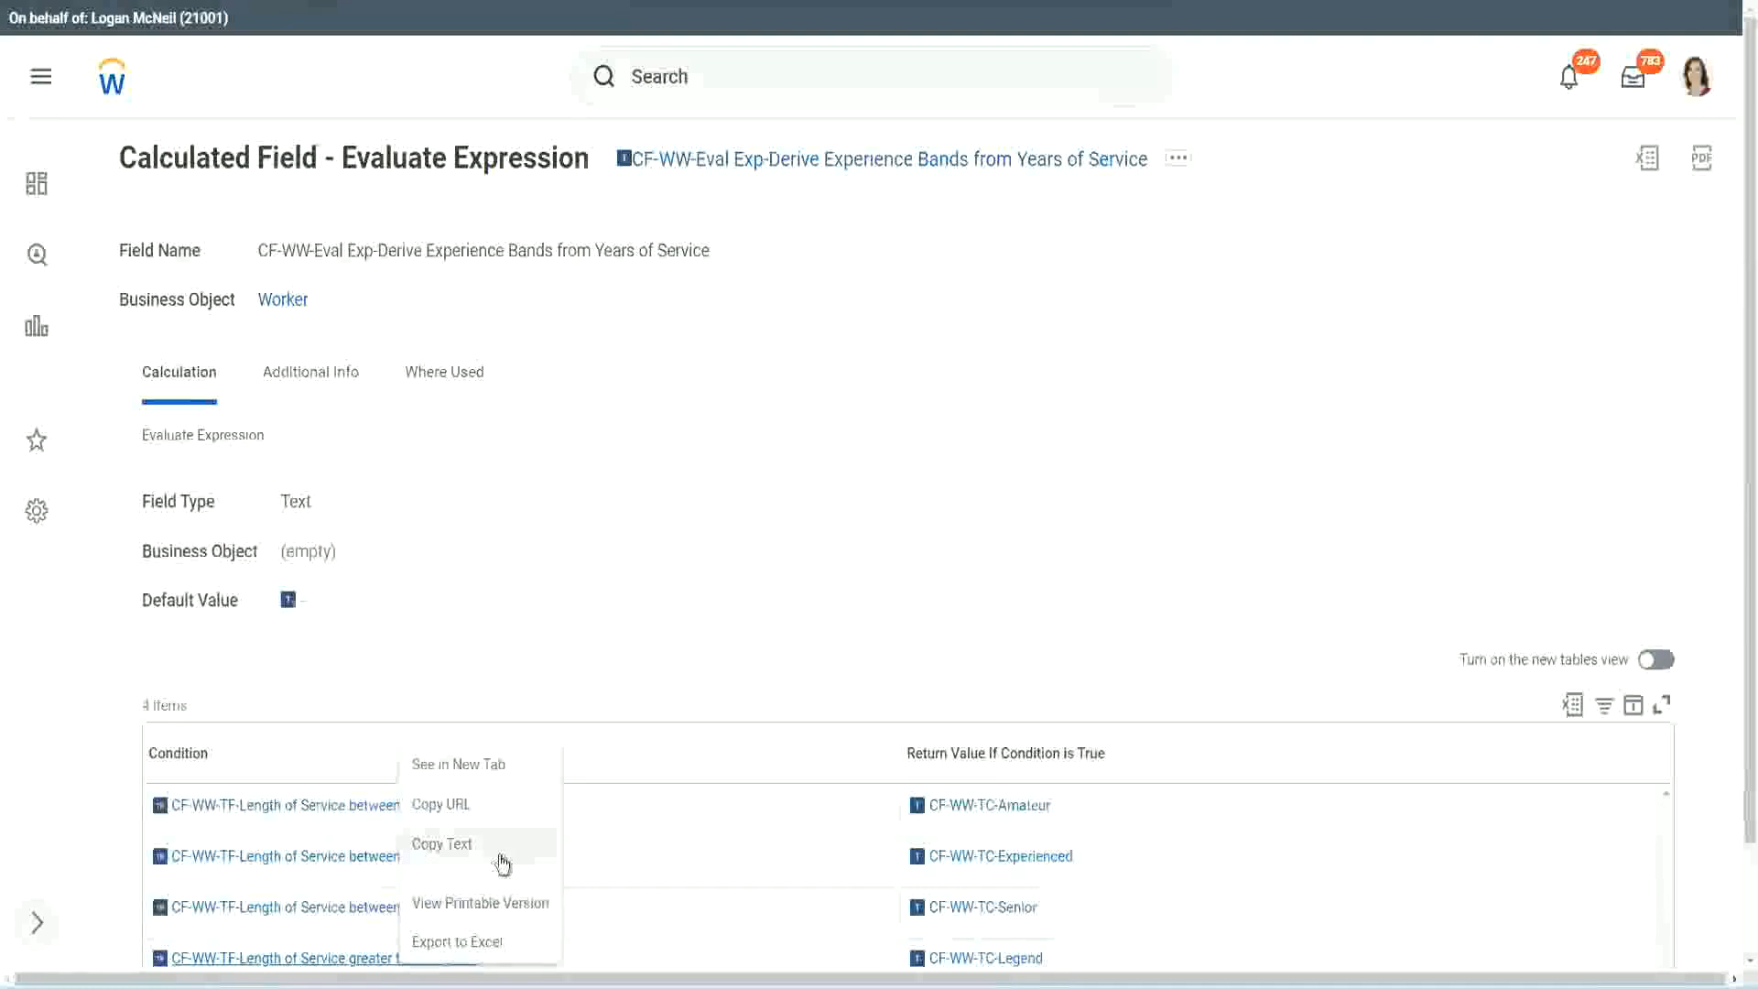
left_click(502, 843)
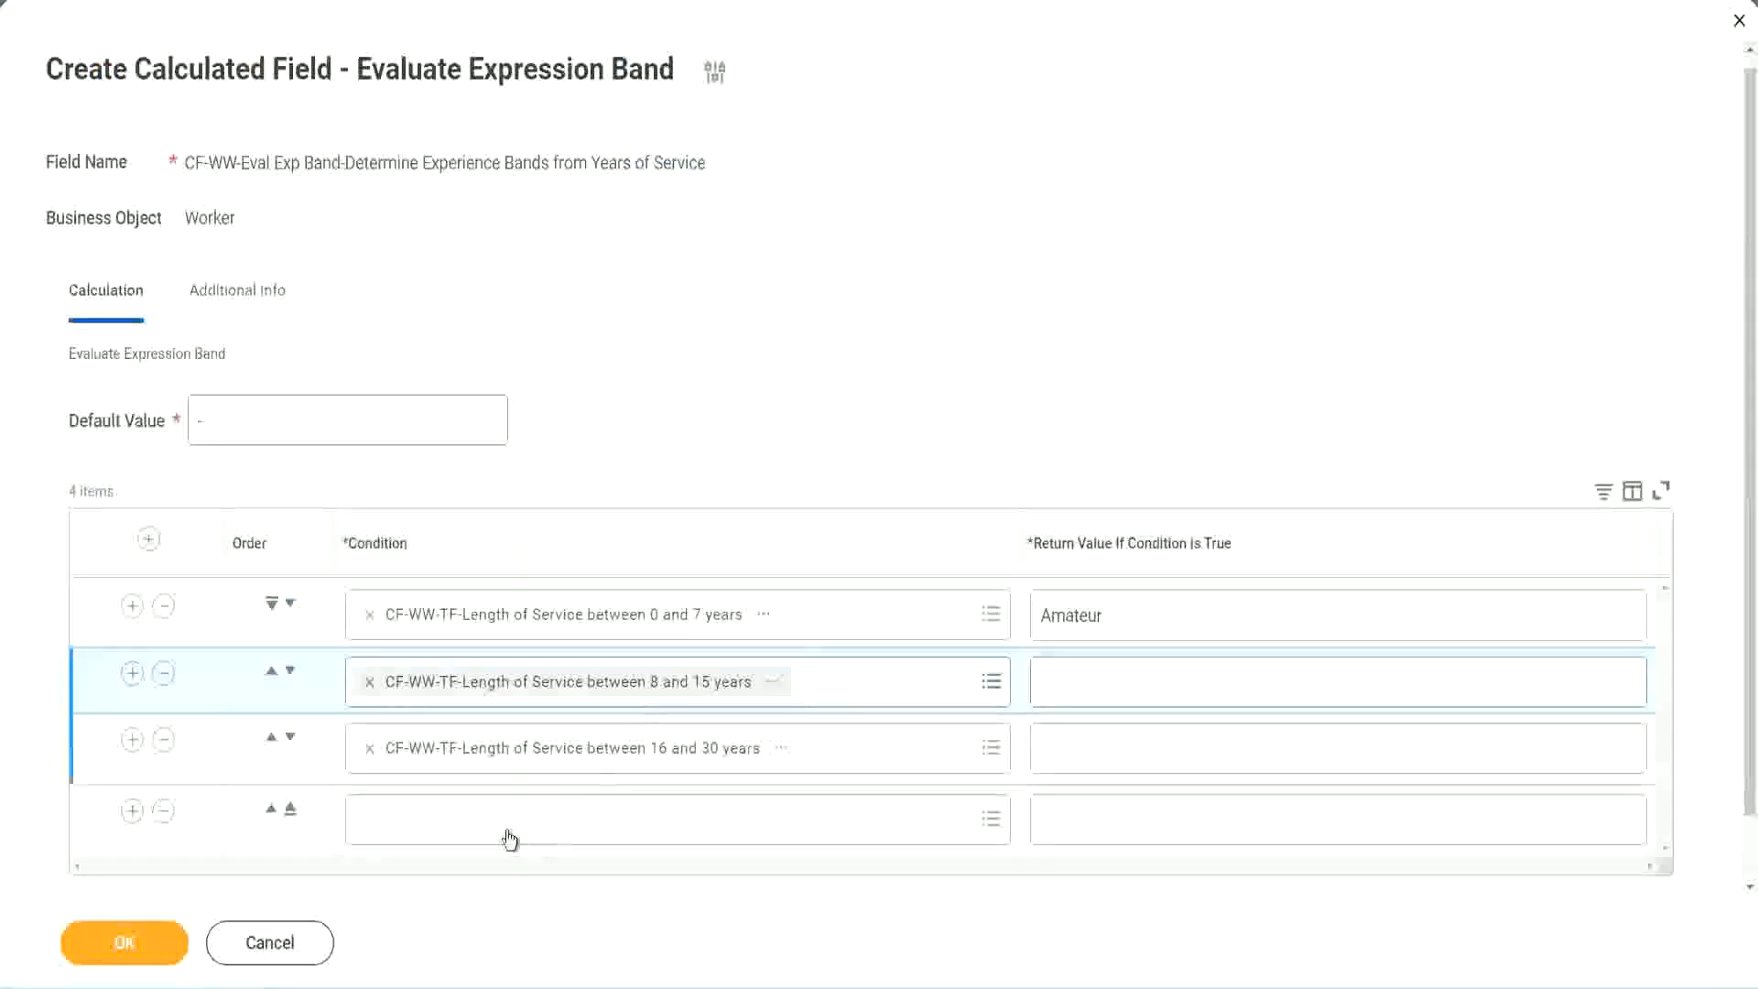
key("ctrl+v")
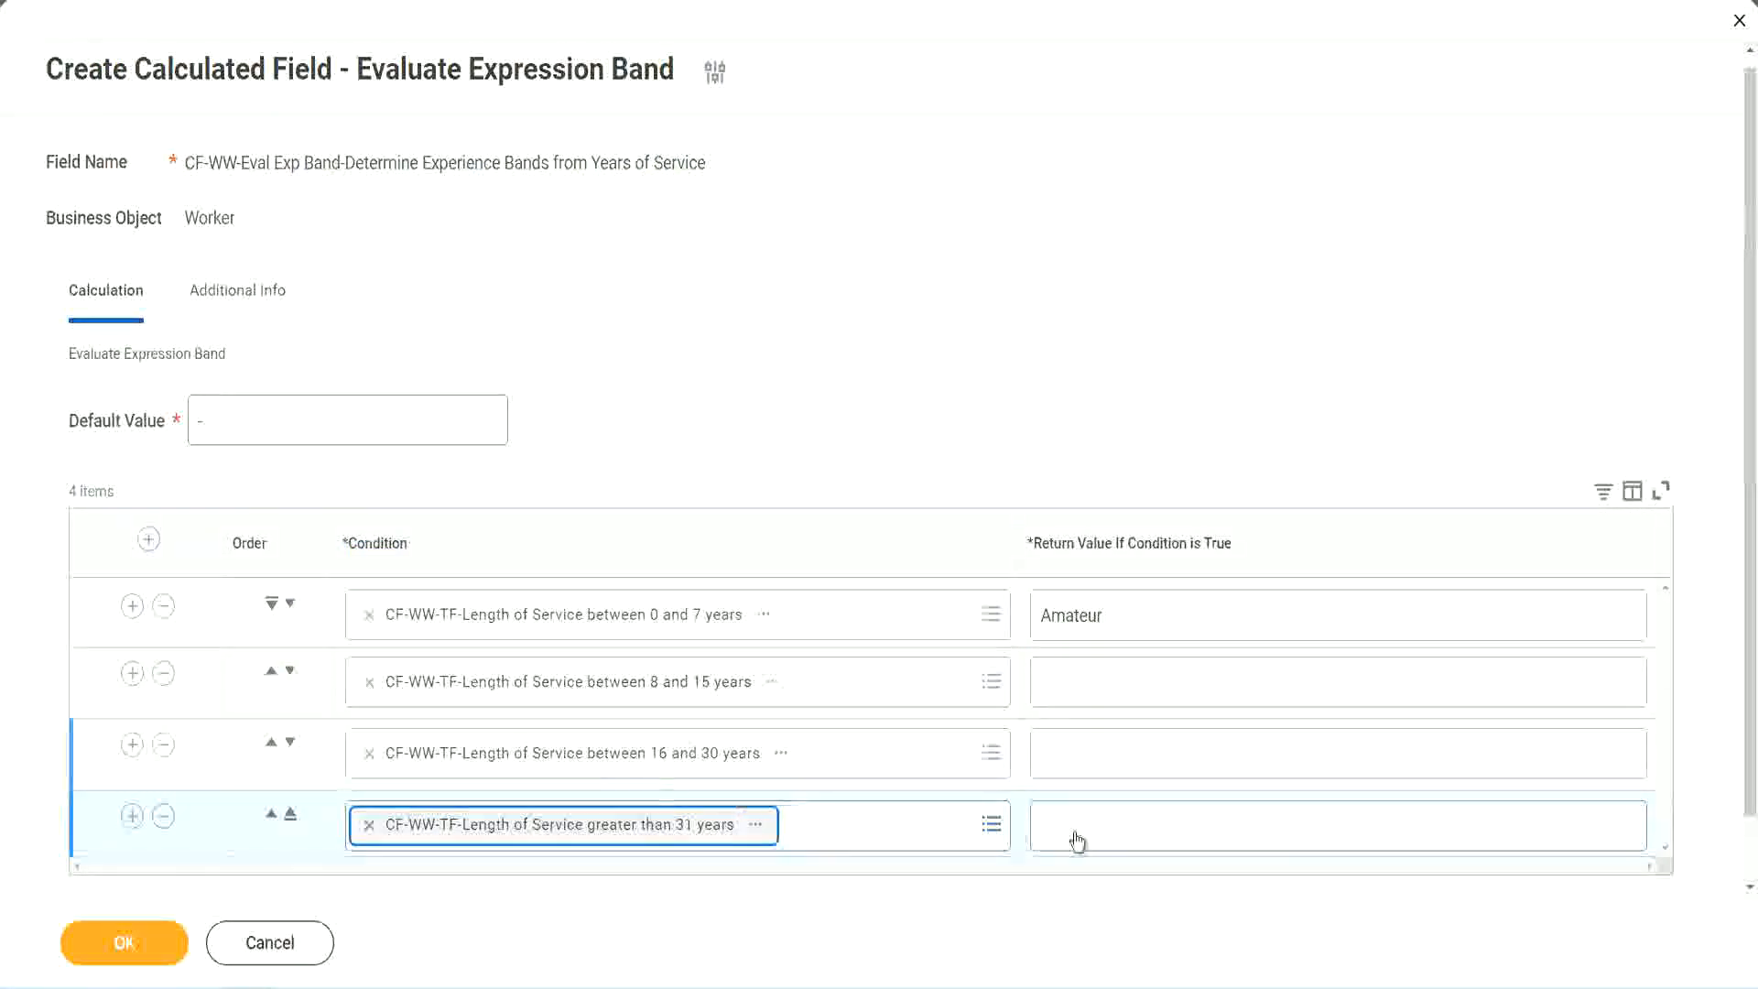
Set the return values to Legend for the greater than 31 years condition and Senior for the 16 to 30 years condition.
left_click(1150, 822)
type("Le")
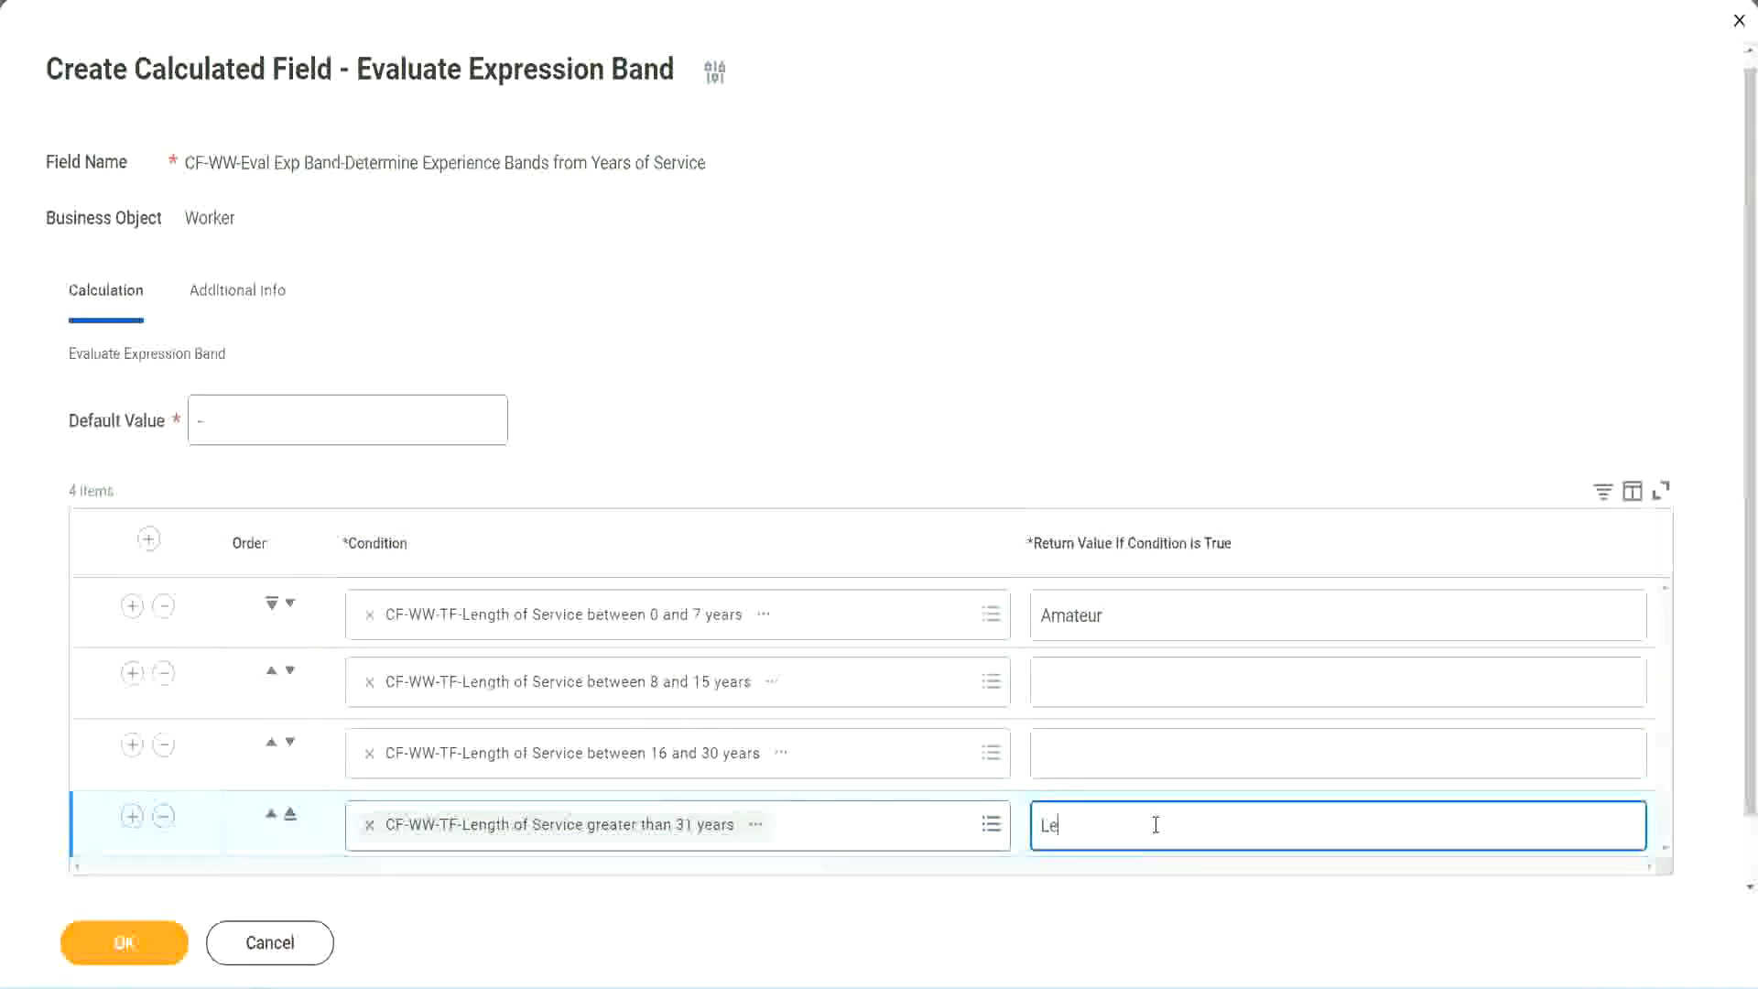
type("gend")
left_click(1080, 751)
type("Senior")
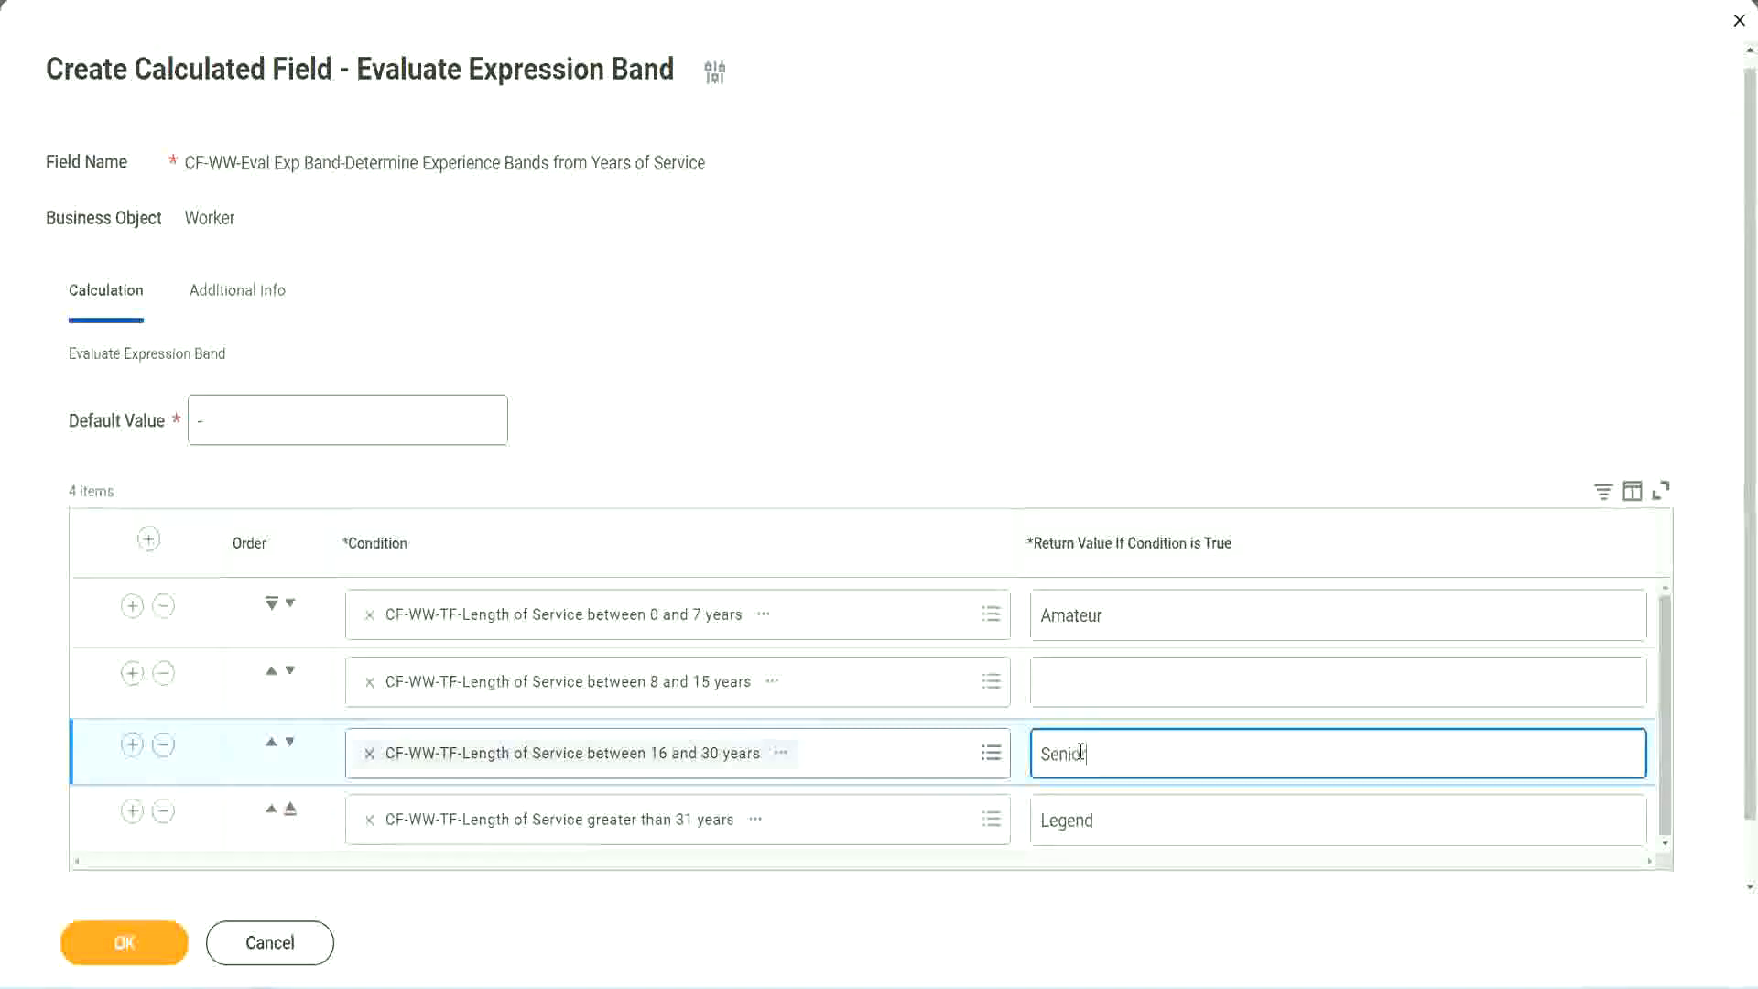
Set the return value Experienced for the 8 to 15 years condition and save the calculated field.
left_click(1107, 684)
type("Ex")
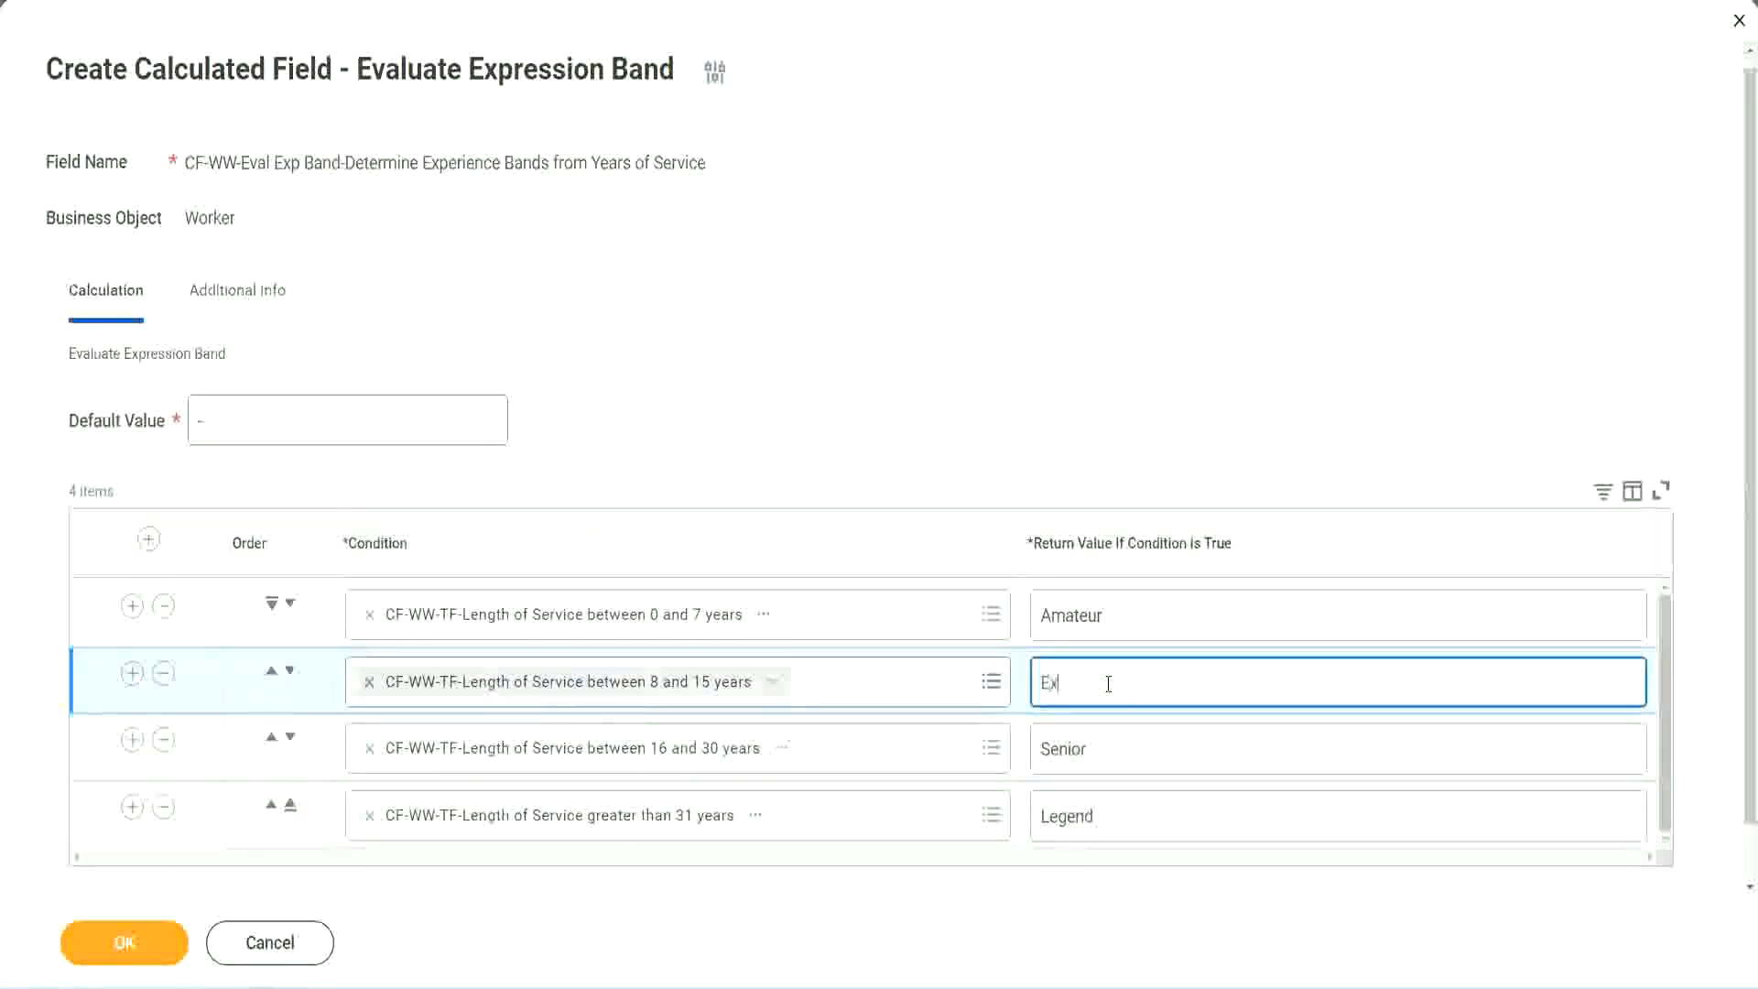
type("perienced")
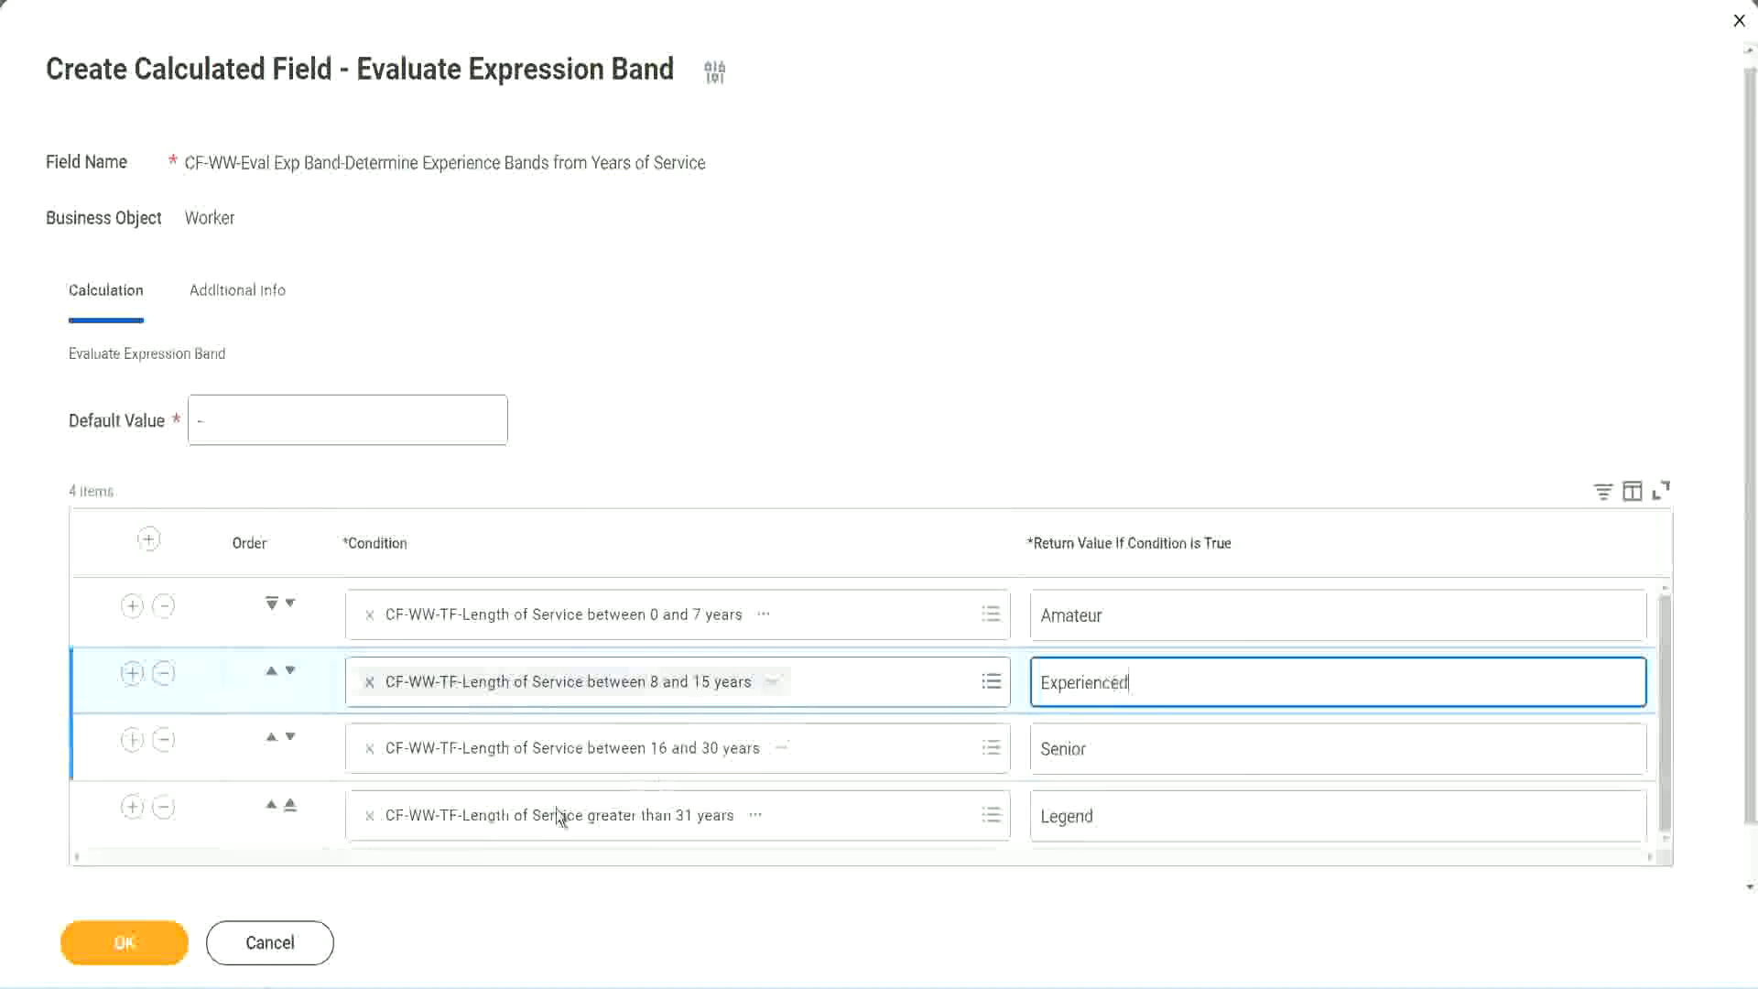
left_click(147, 943)
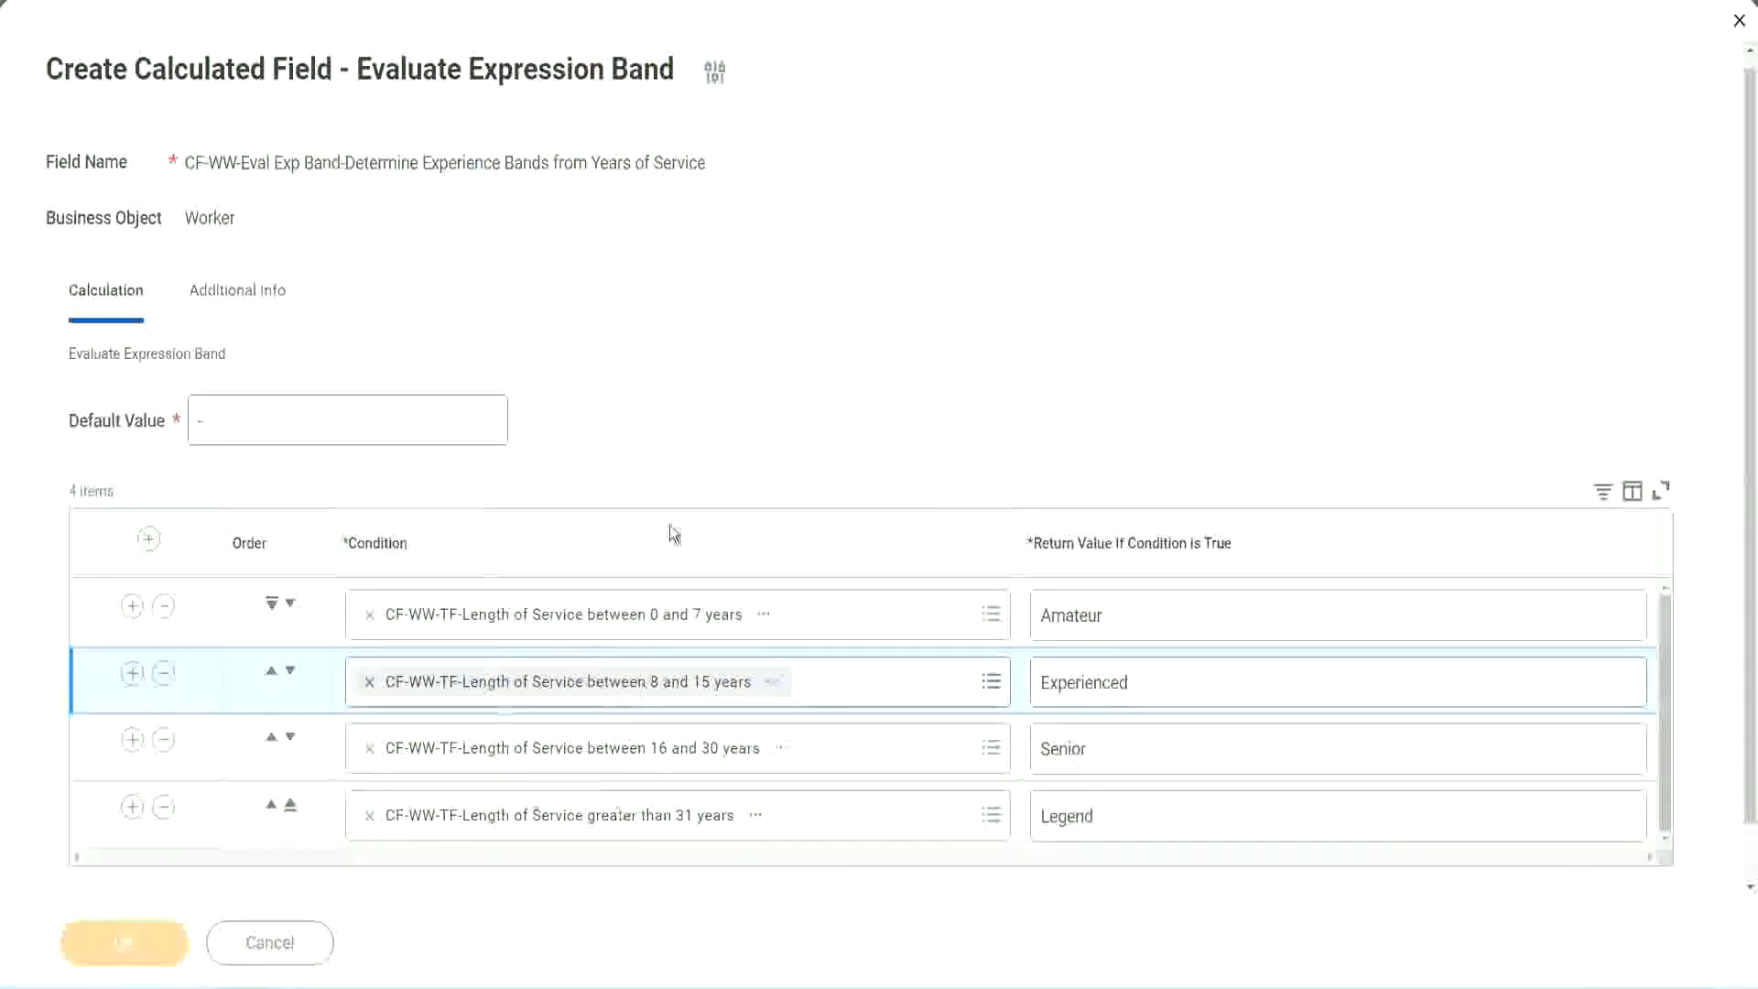
Check the return value of each condition in the saved field and copy the text of the calculated field's name.
scroll(602, 568, "down", 3)
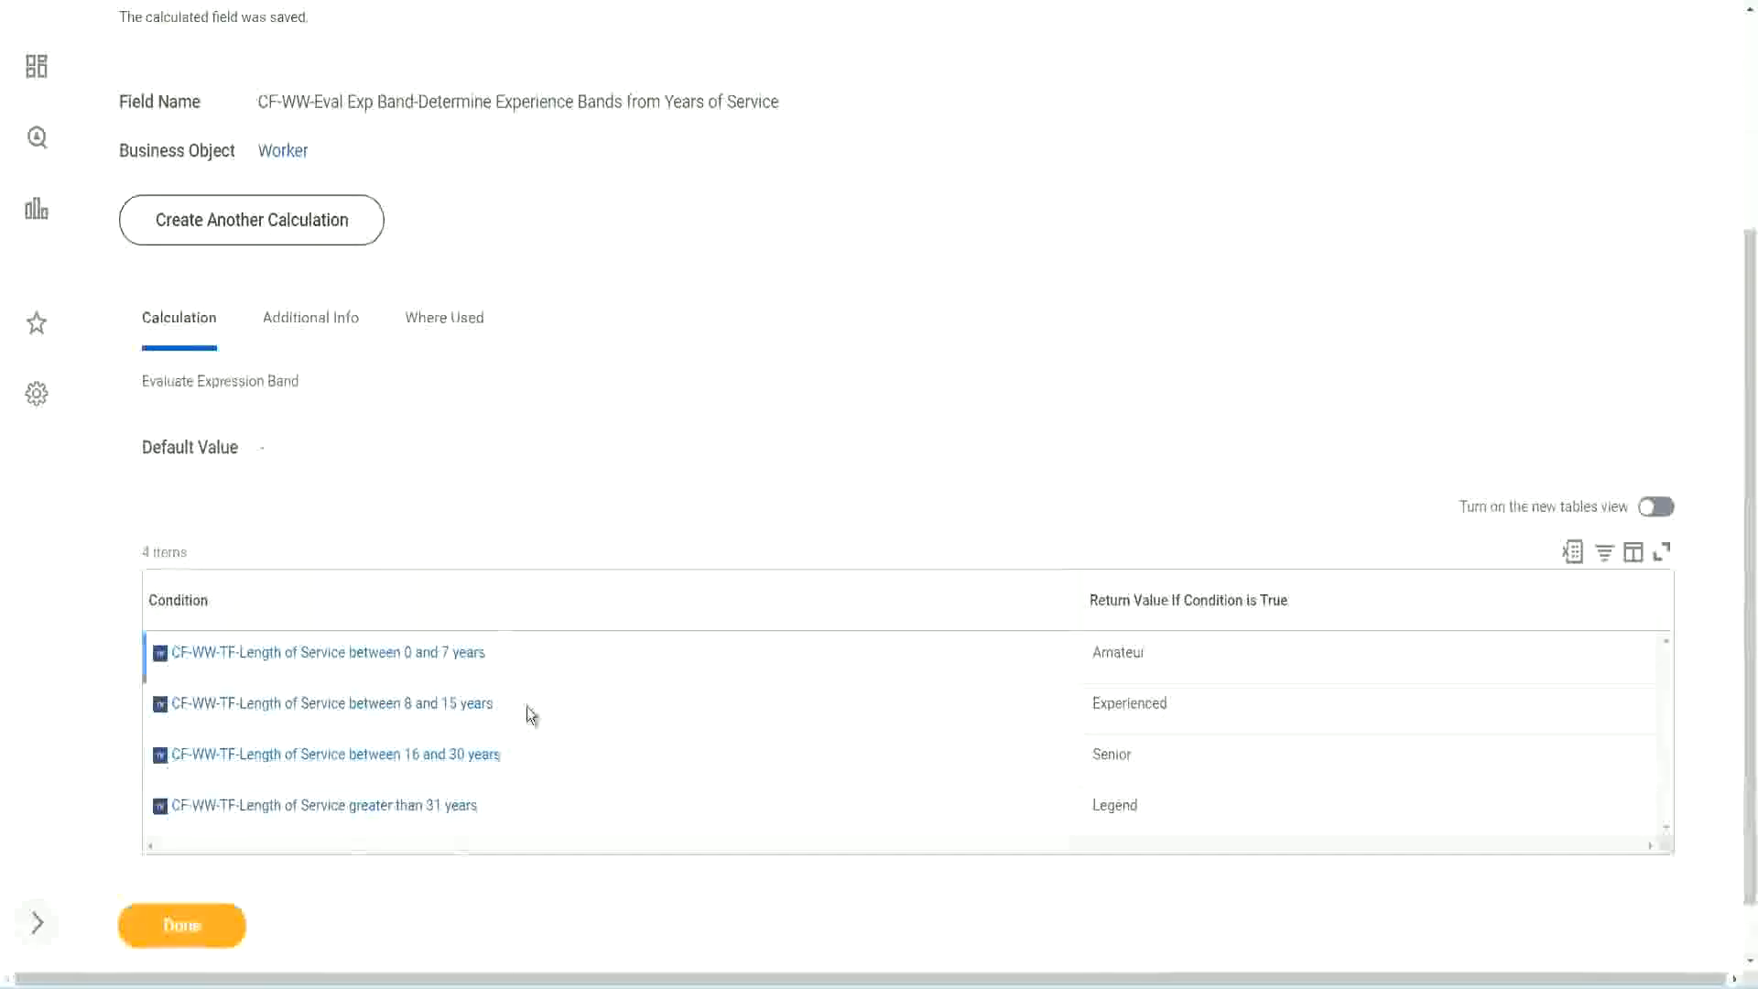
double_click(1125, 650)
double_click(1119, 703)
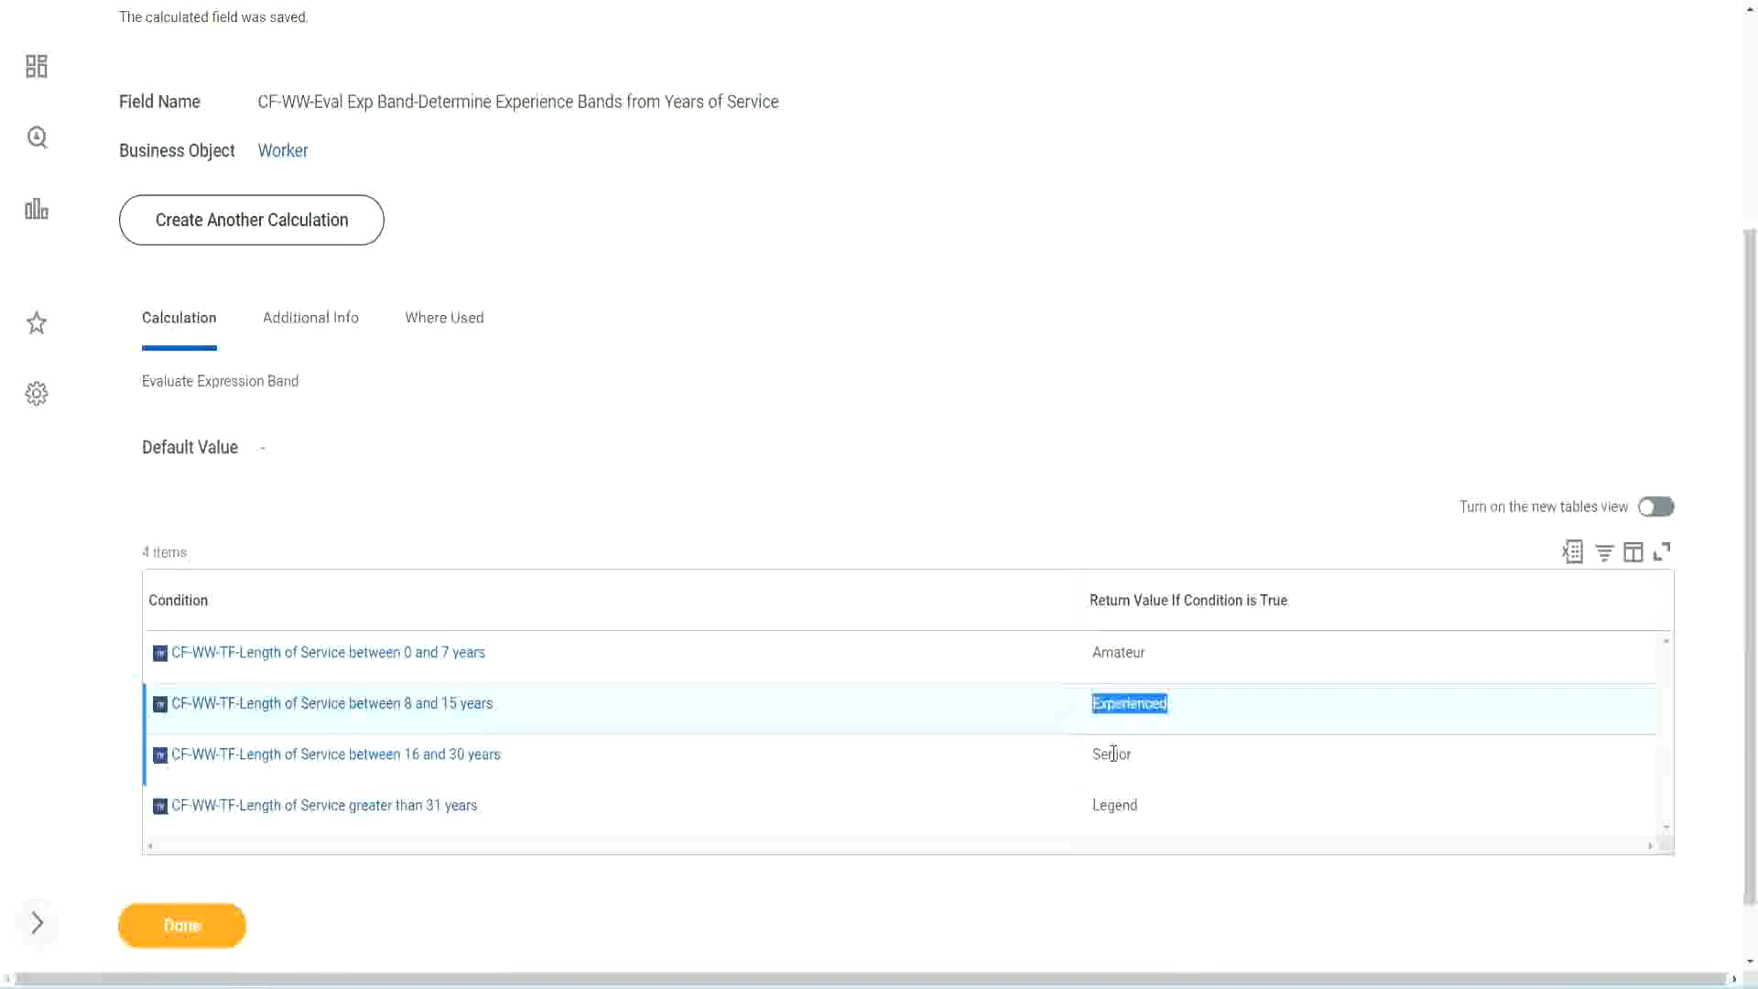
double_click(1112, 753)
left_click(1117, 804)
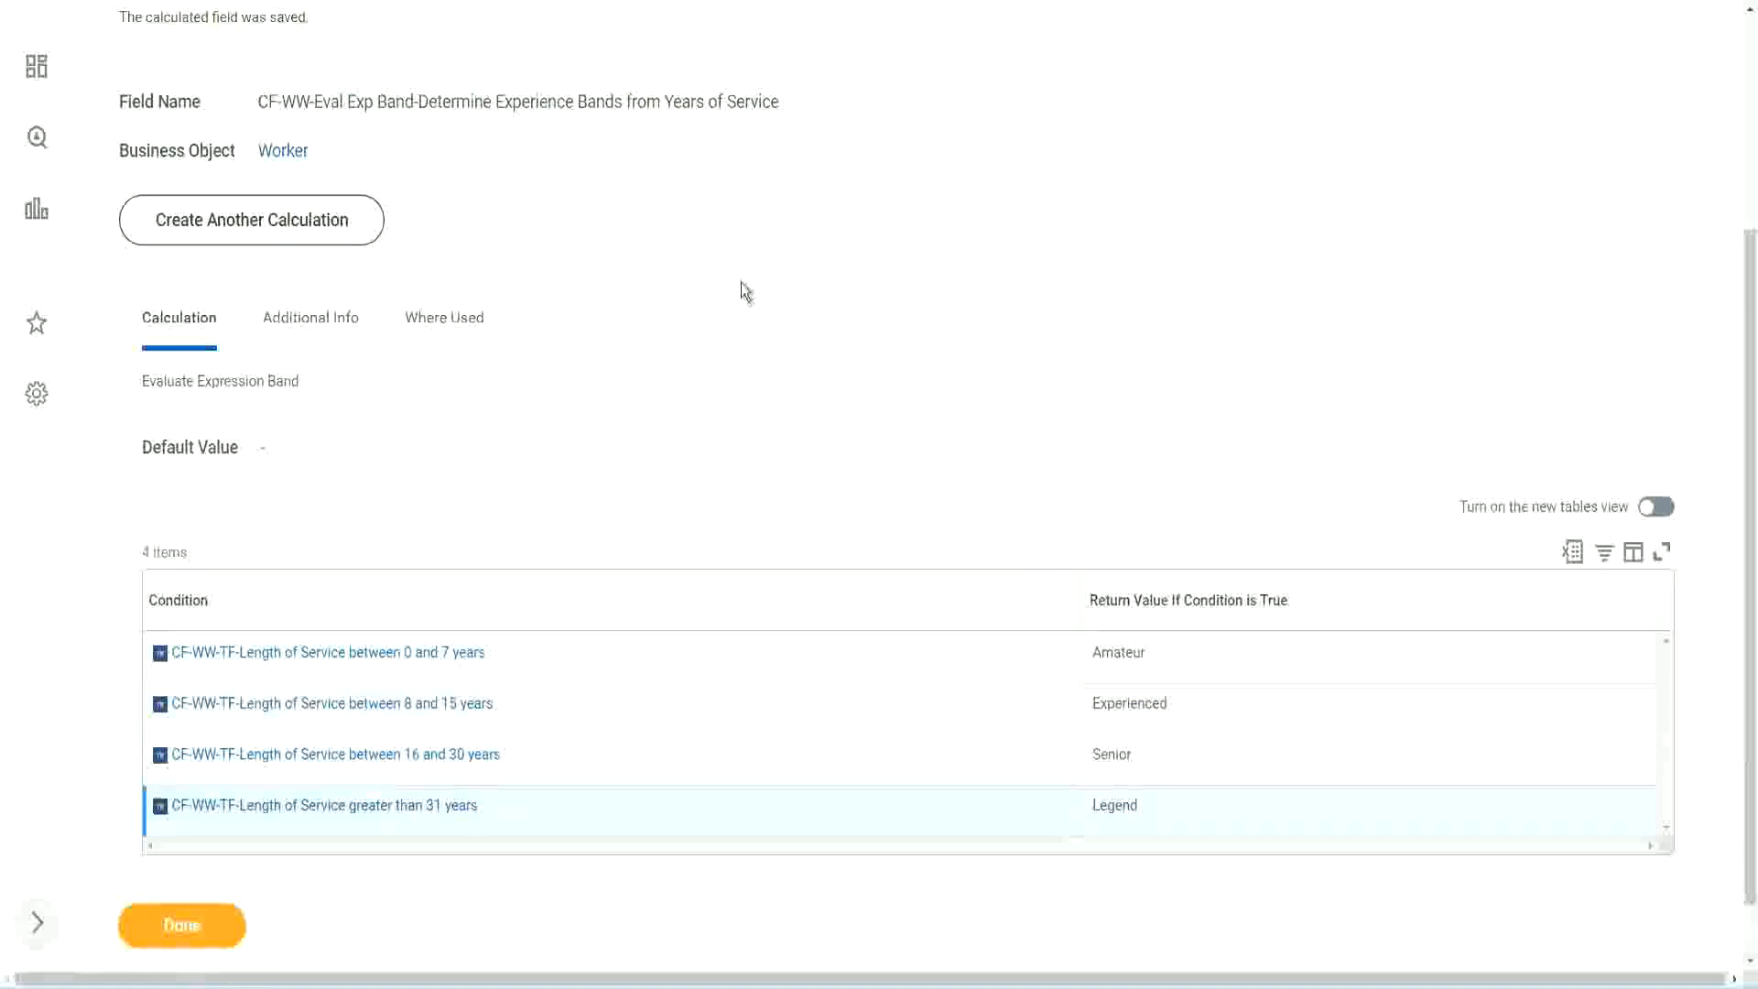
scroll(746, 291, "up", 4)
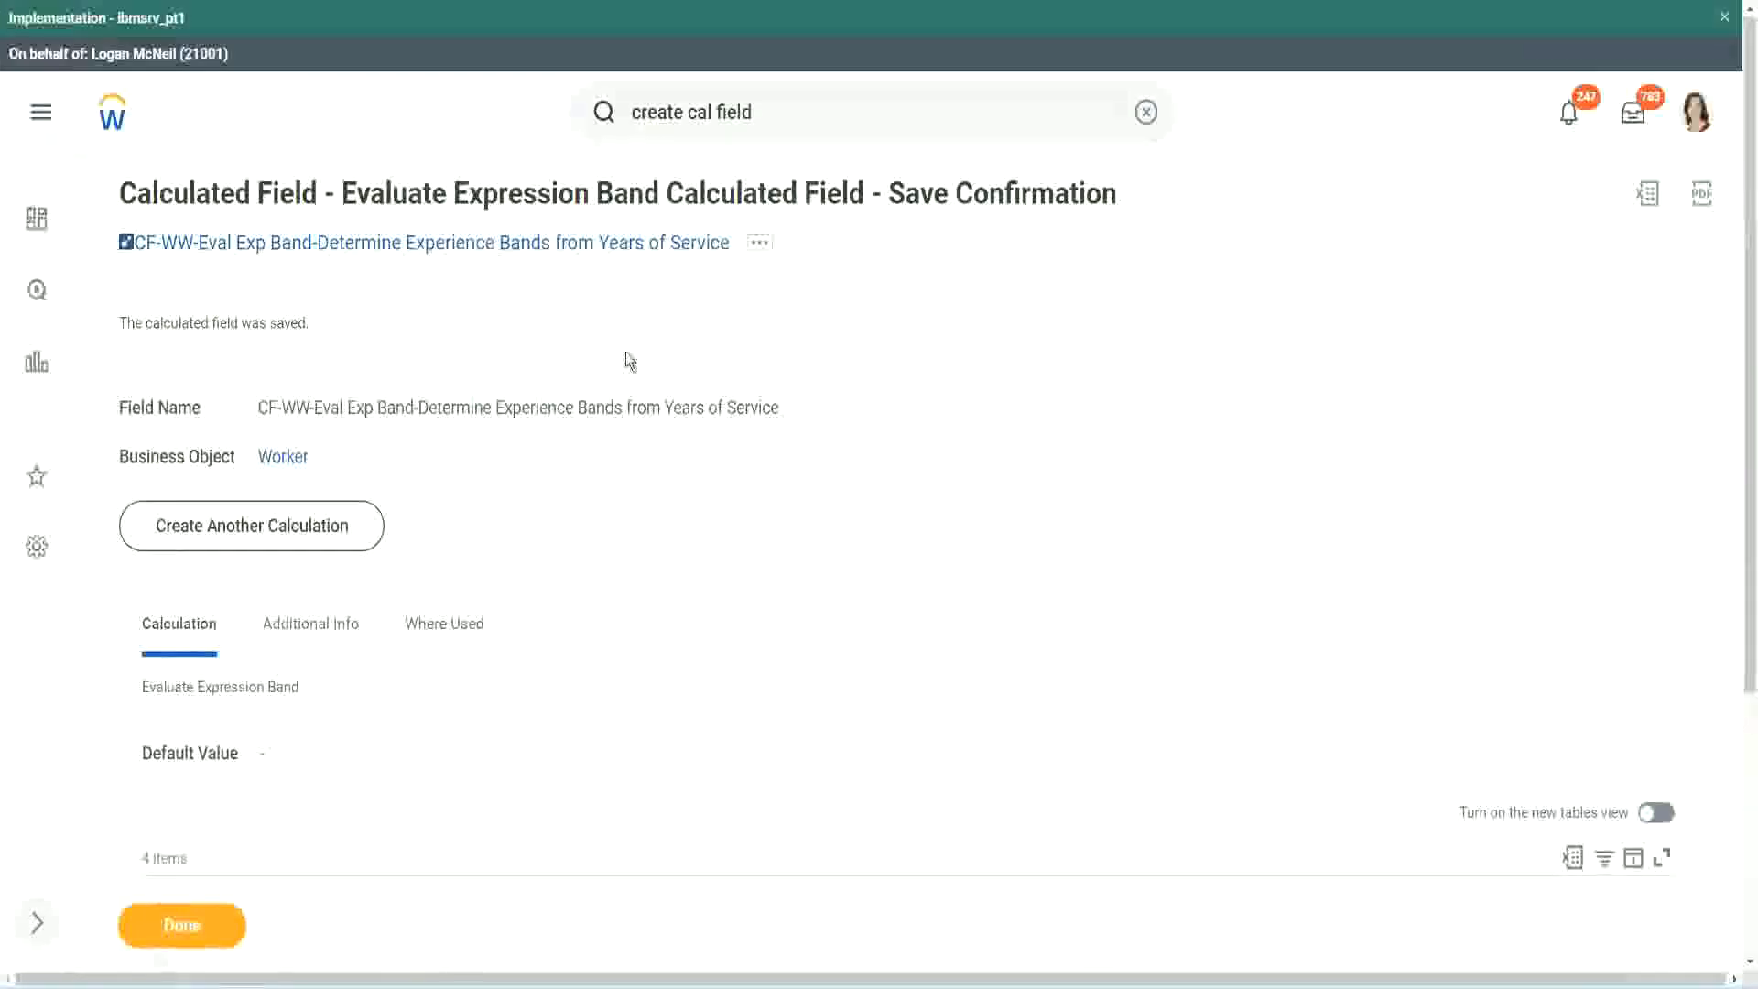
right_click(577, 246)
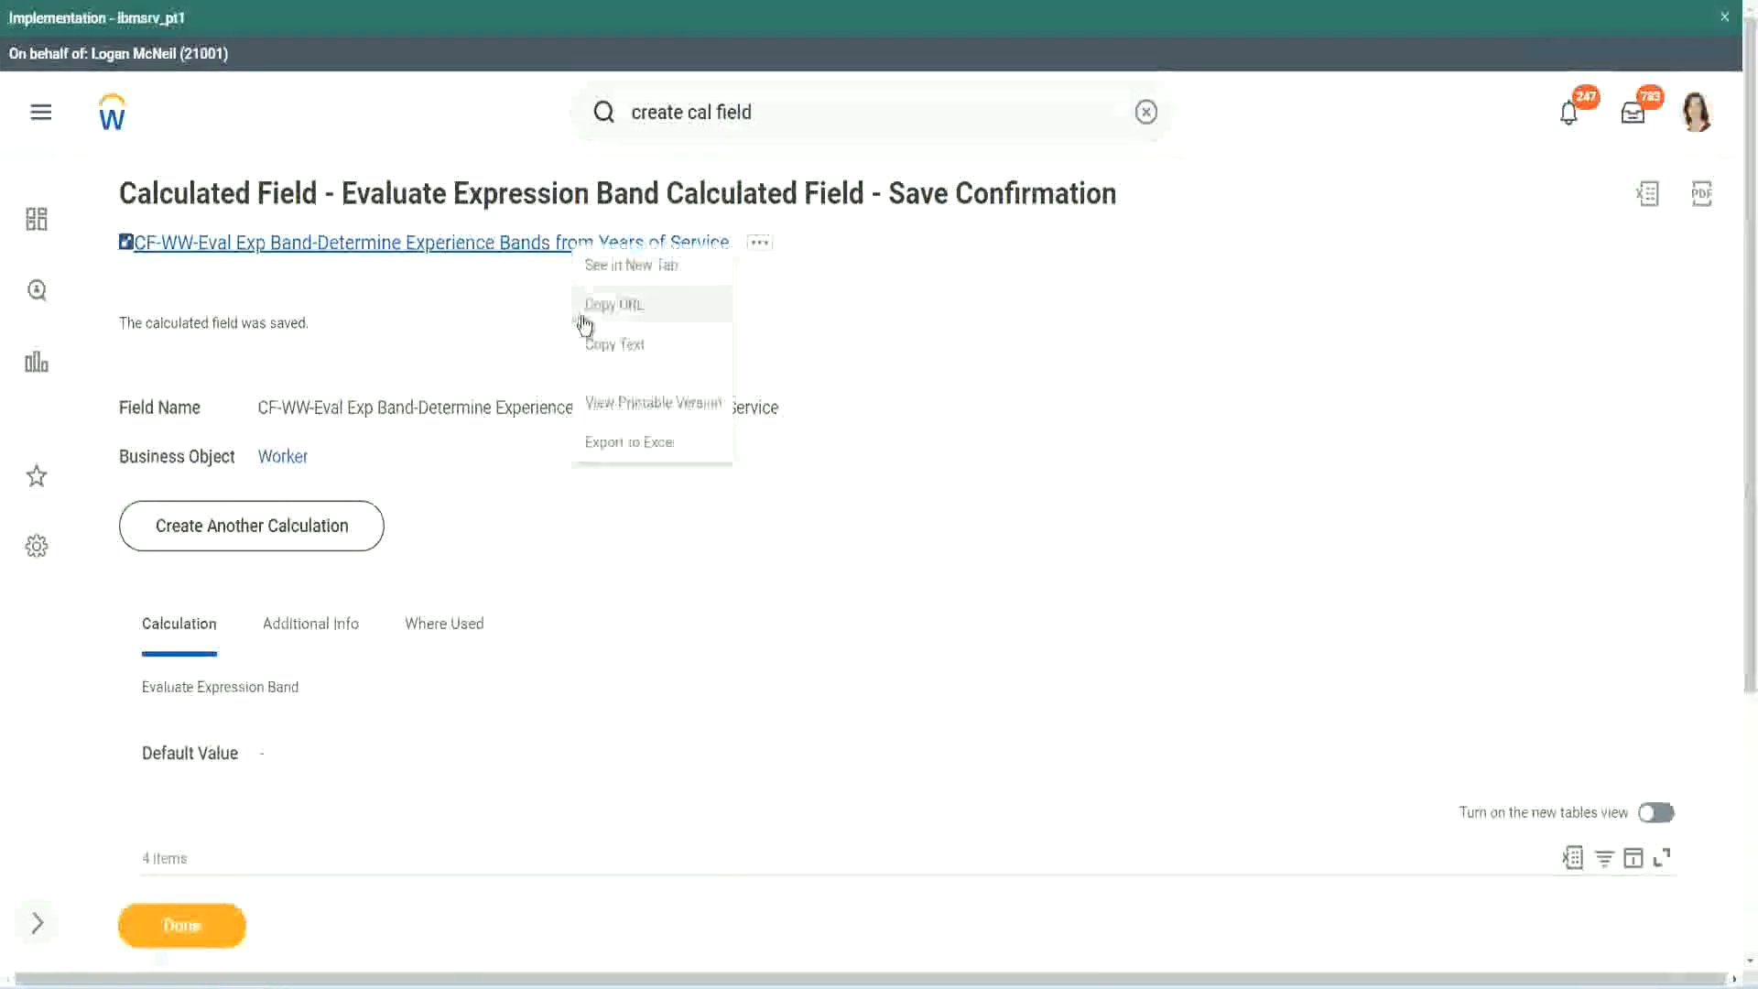
left_click(608, 354)
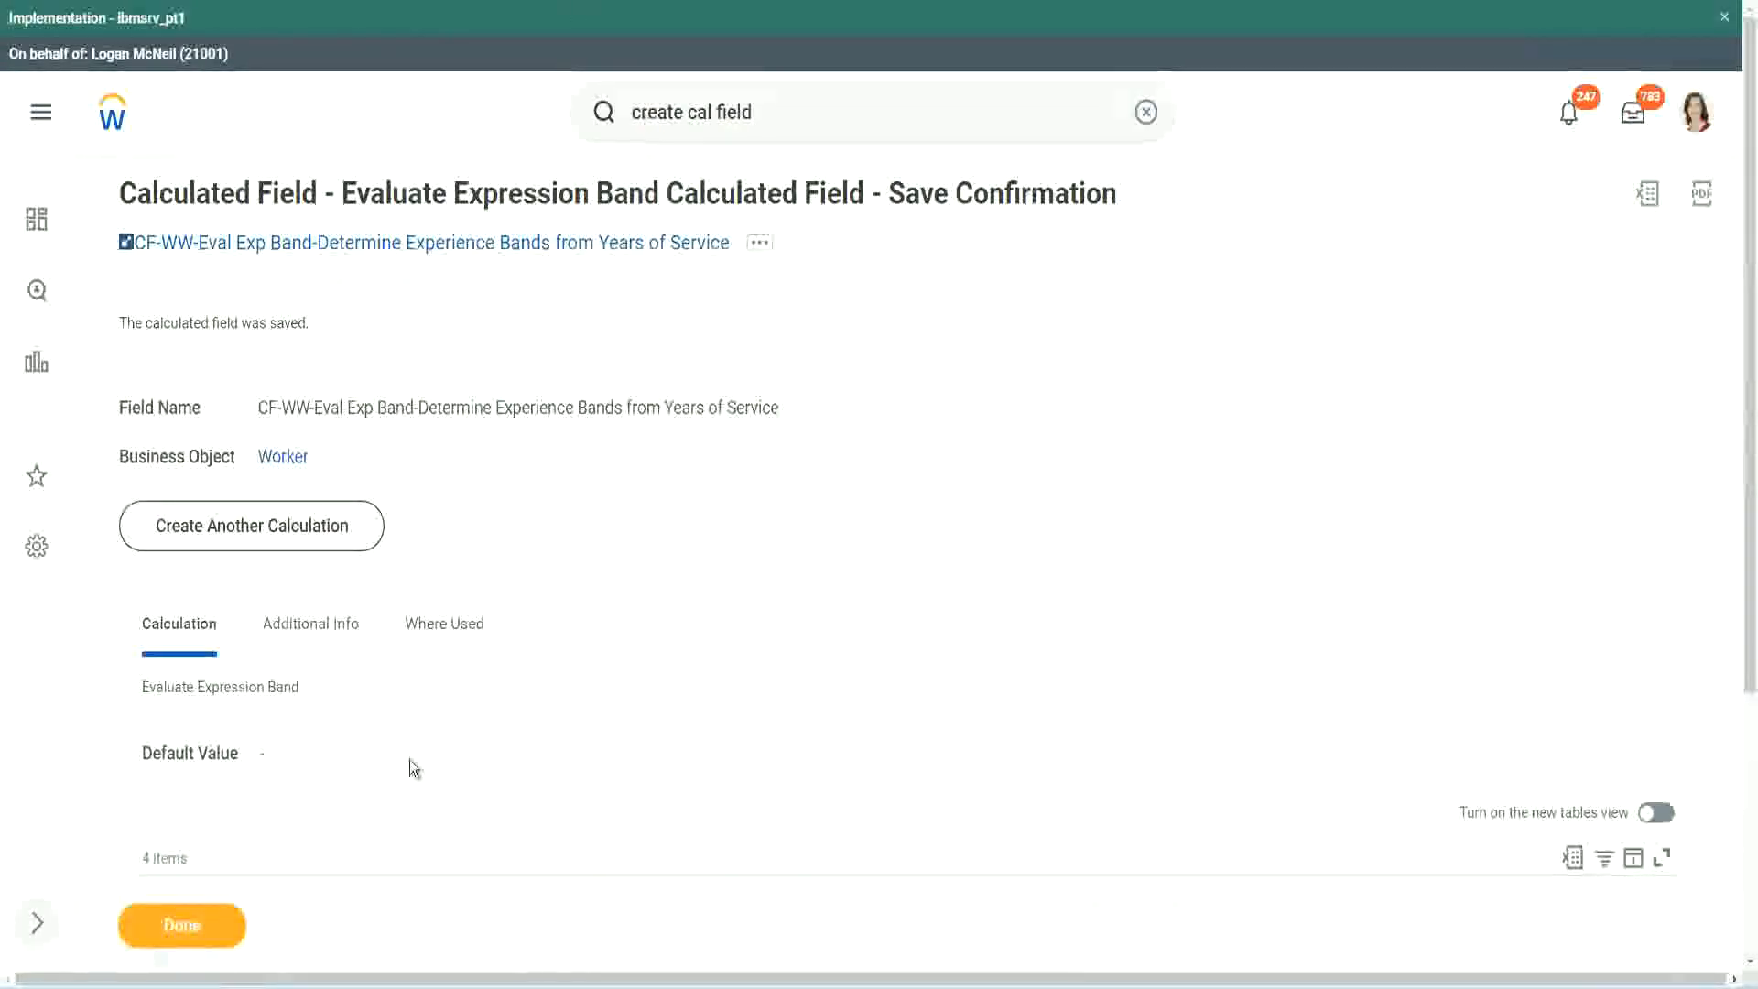
Examine the saved field's default value, conditions and return values alongside the calculated field functions slide and the Notepad++ band notes.
scroll(581, 709, "down", 3)
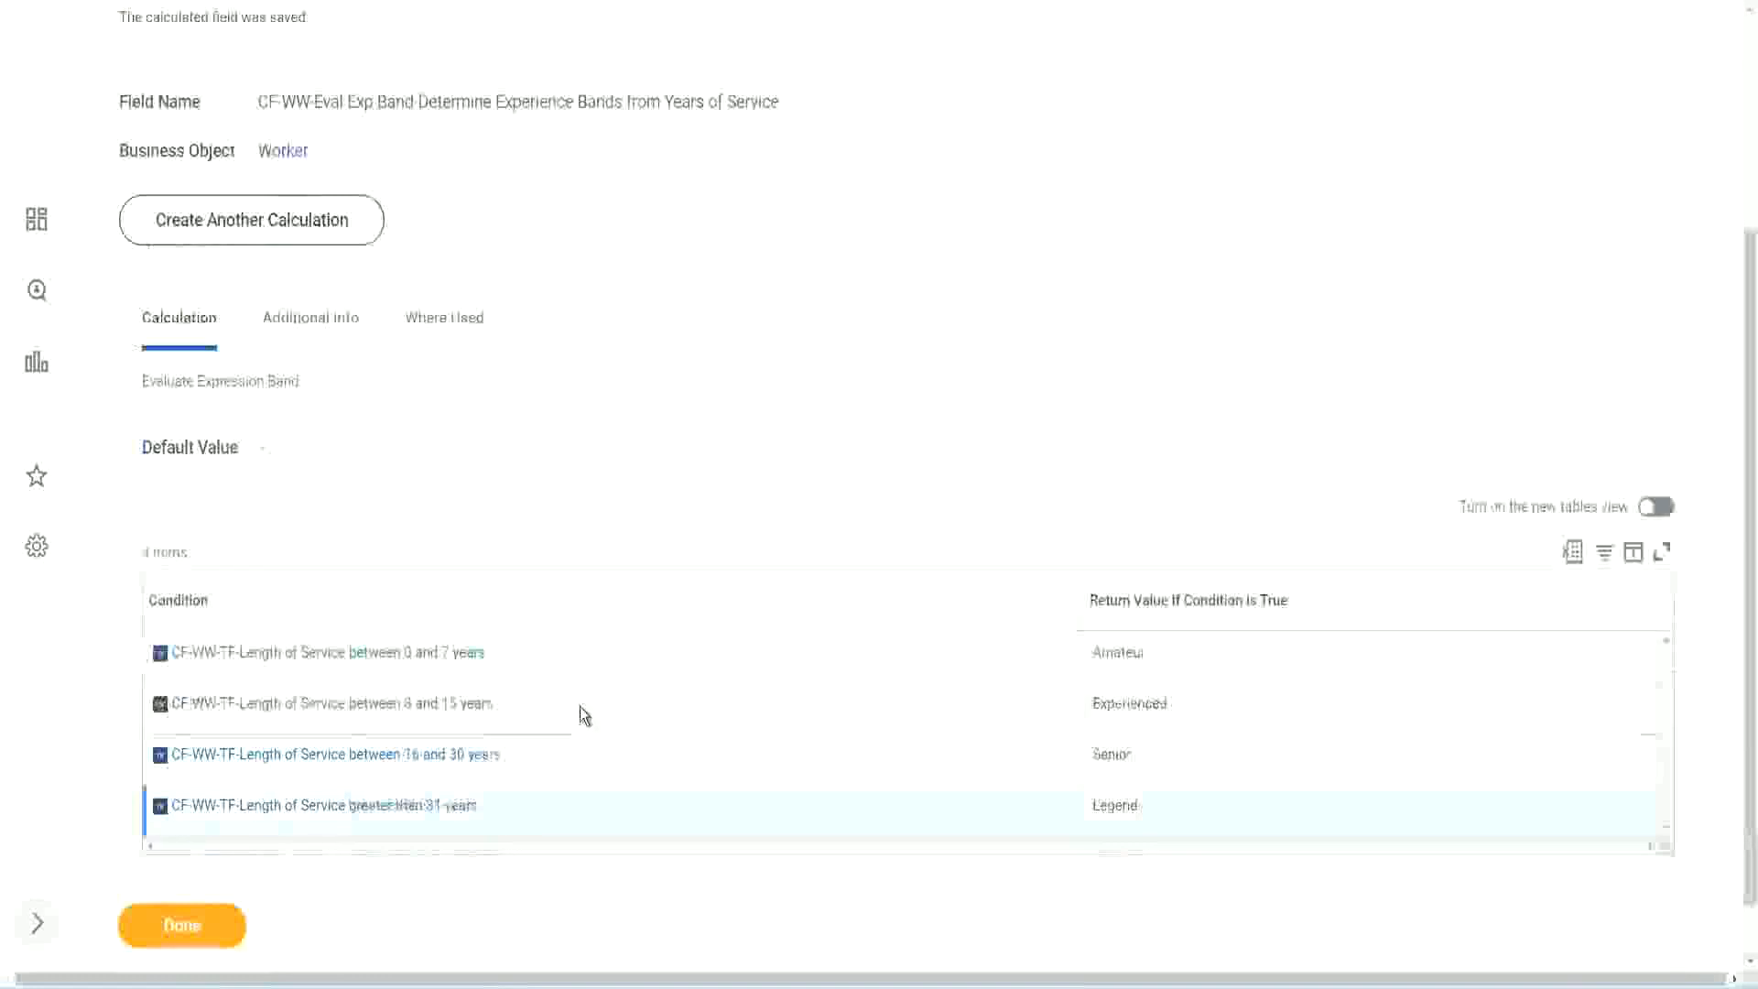
scroll(580, 706, "down", 1)
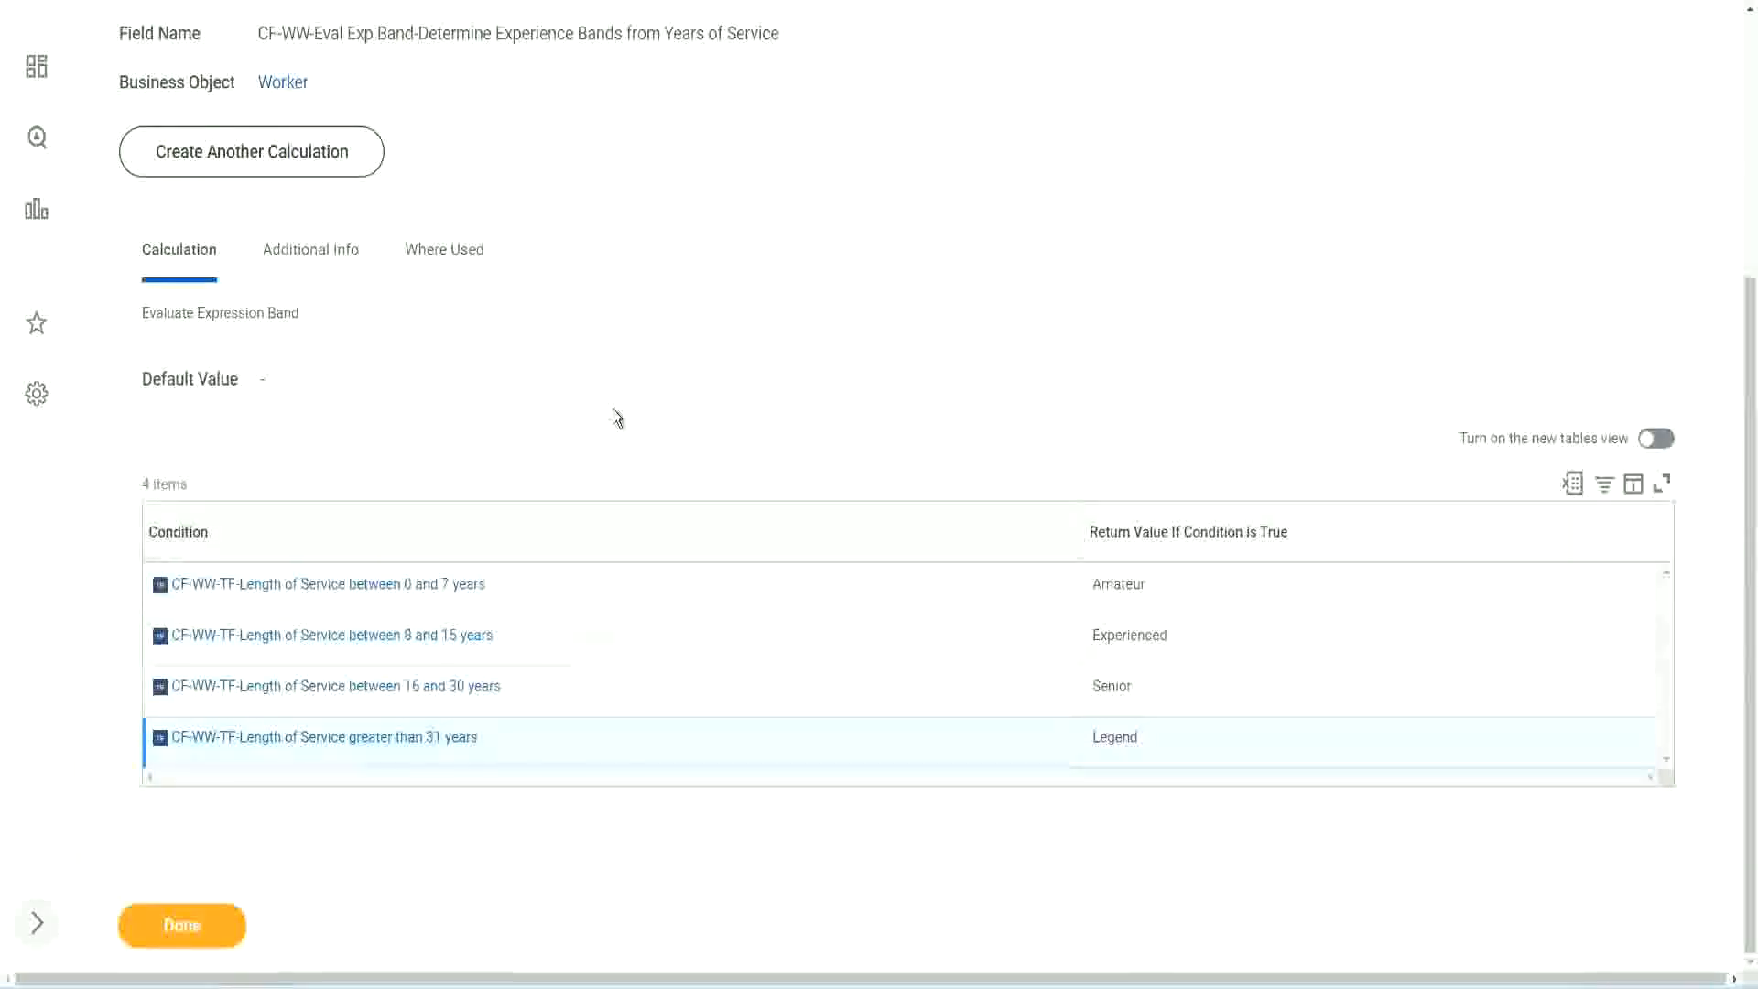
scroll(613, 410, "up", 2)
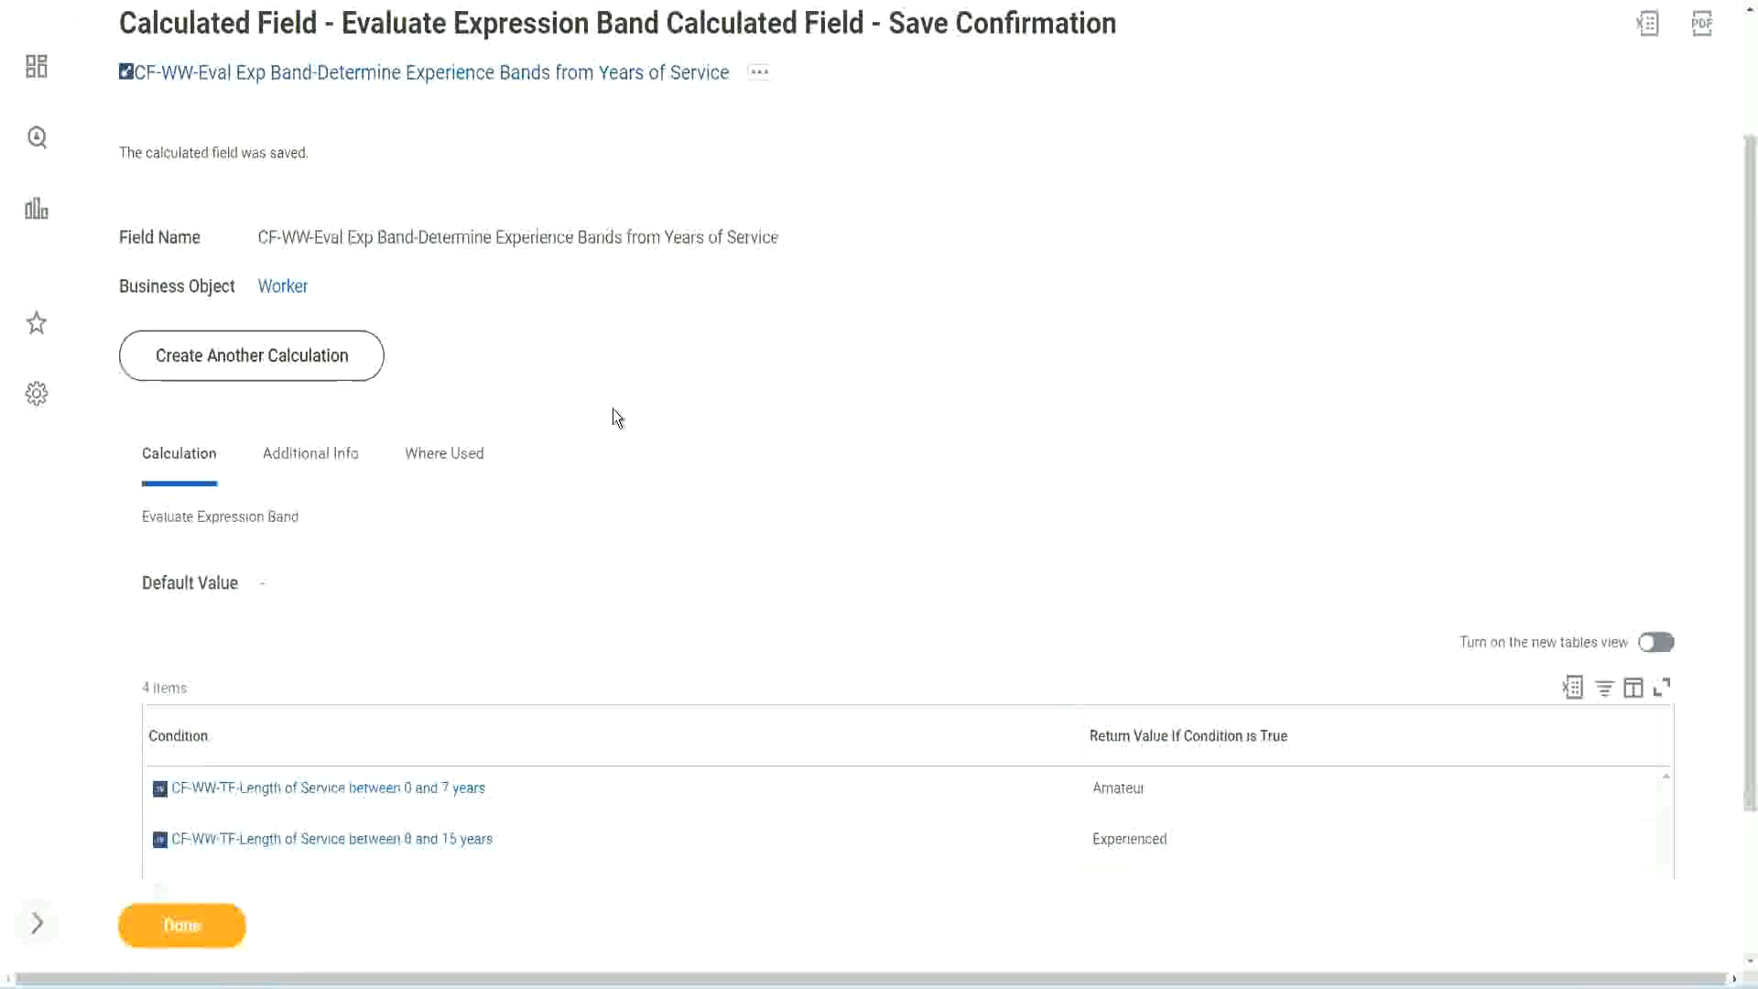
scroll(613, 409, "down", 2)
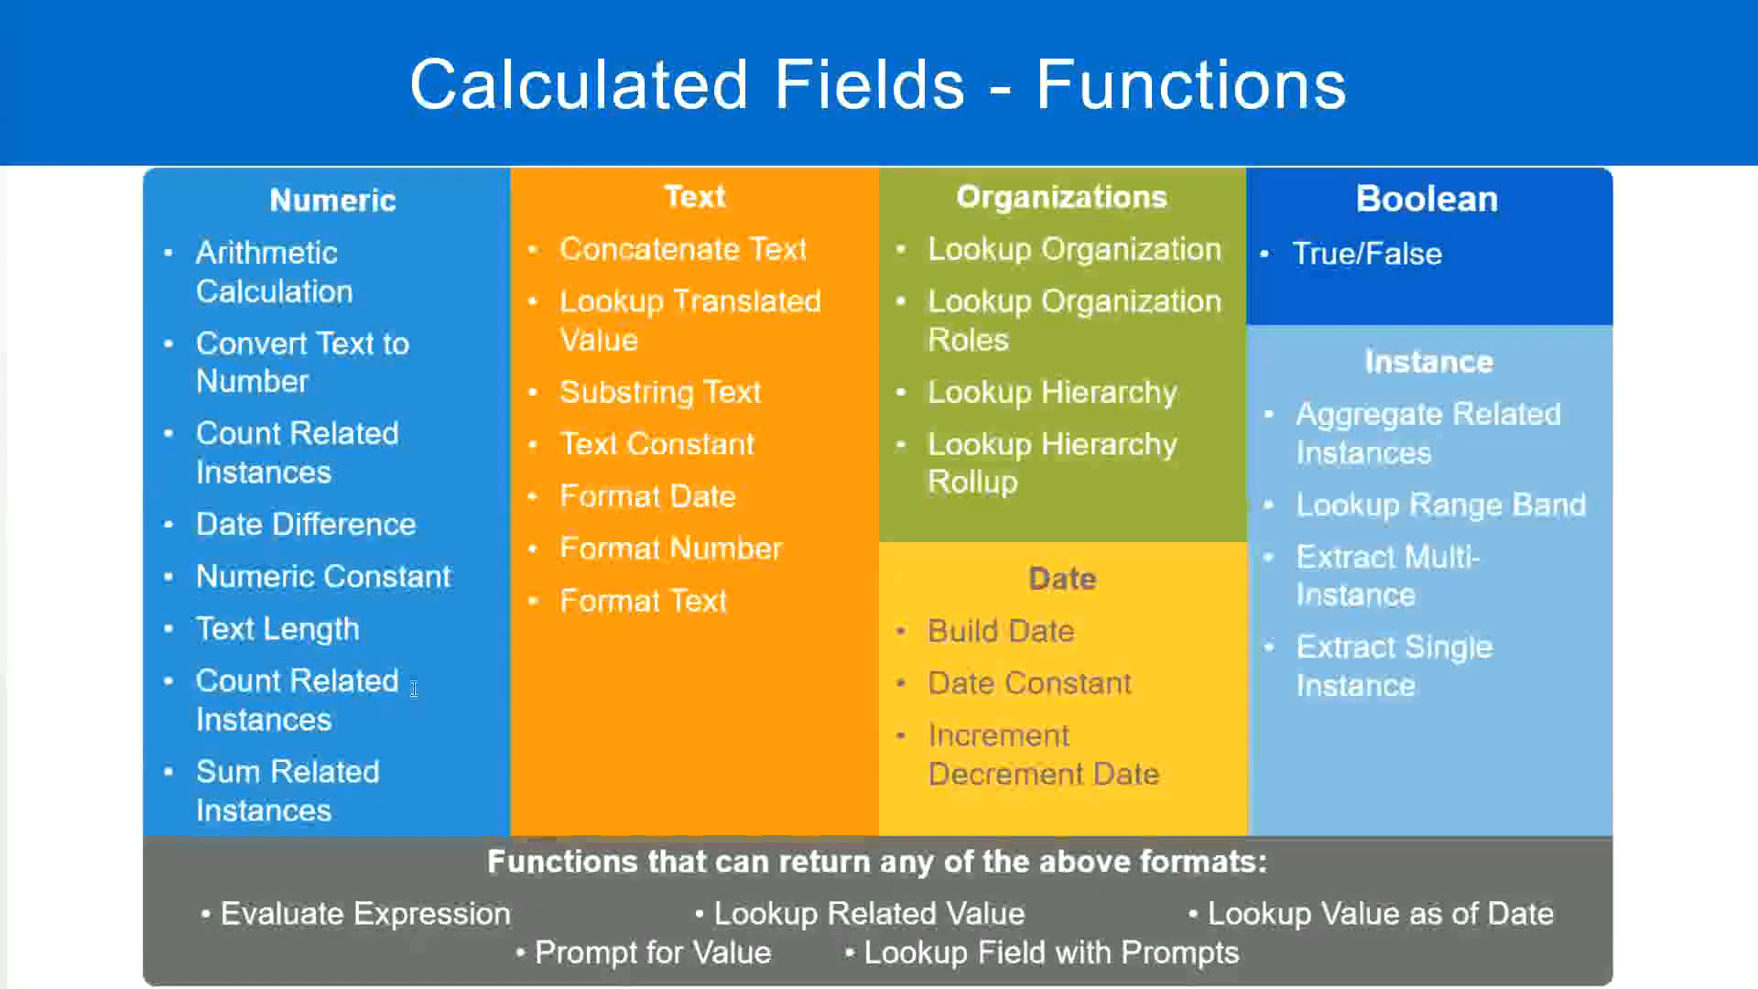
key("alt+Tab")
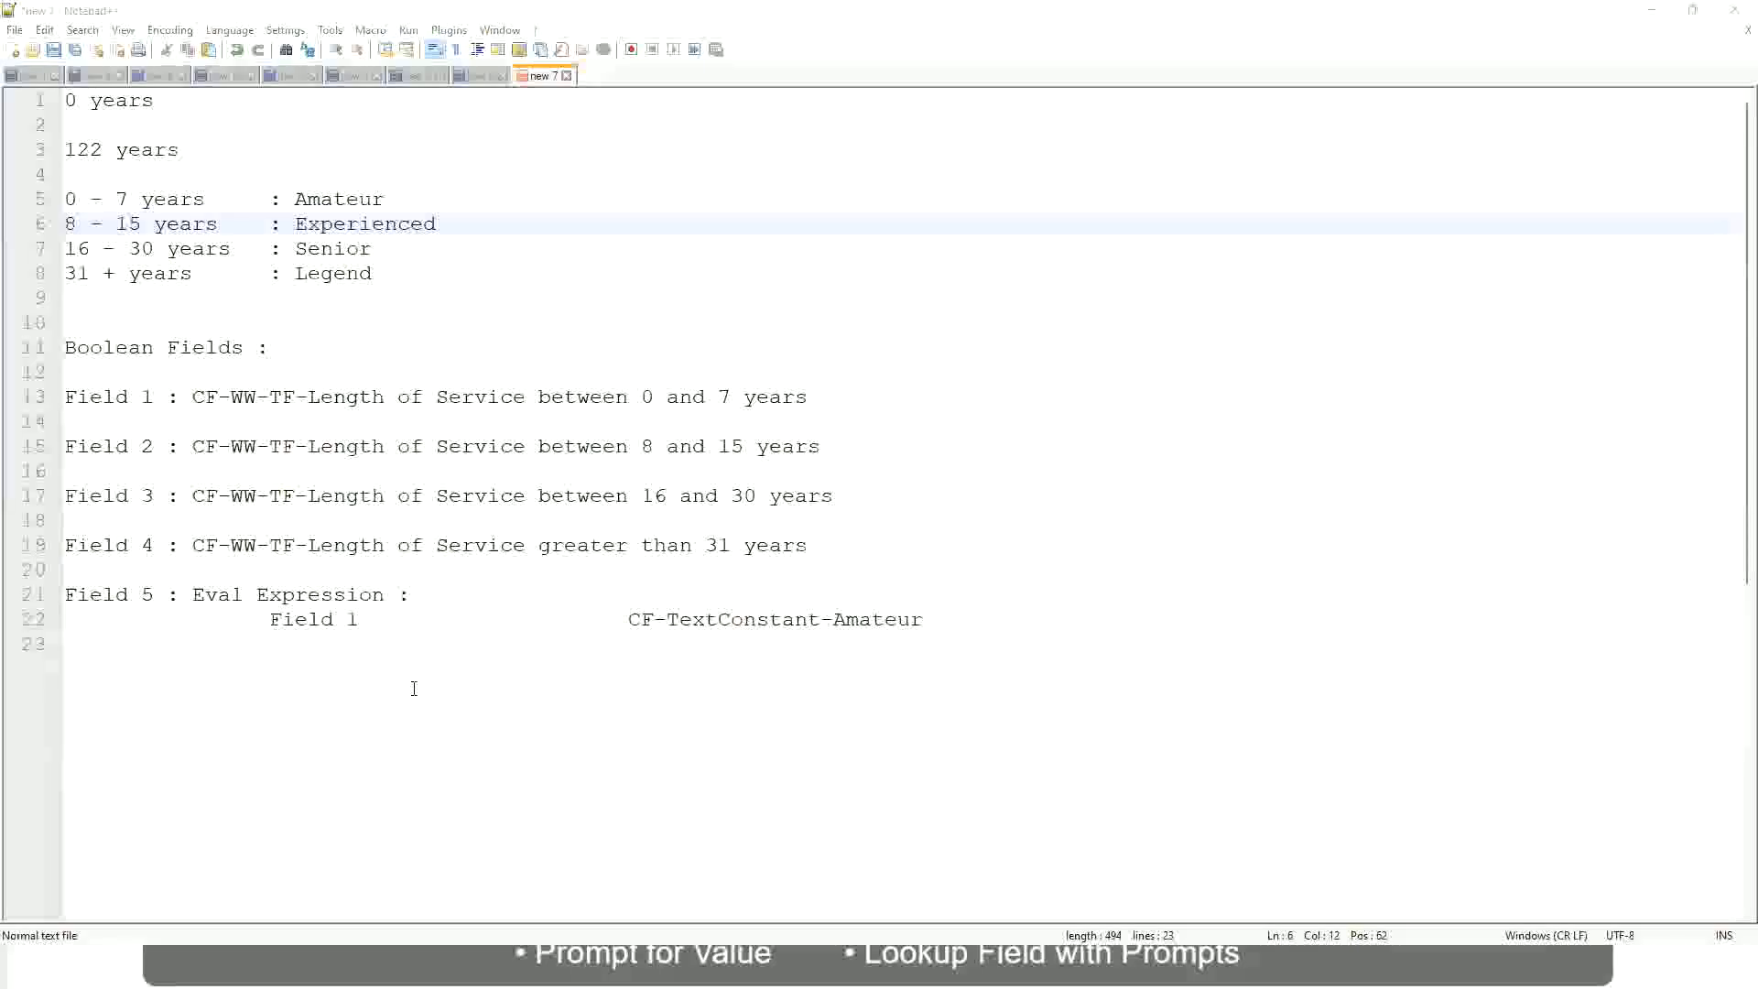
key("alt+Tab")
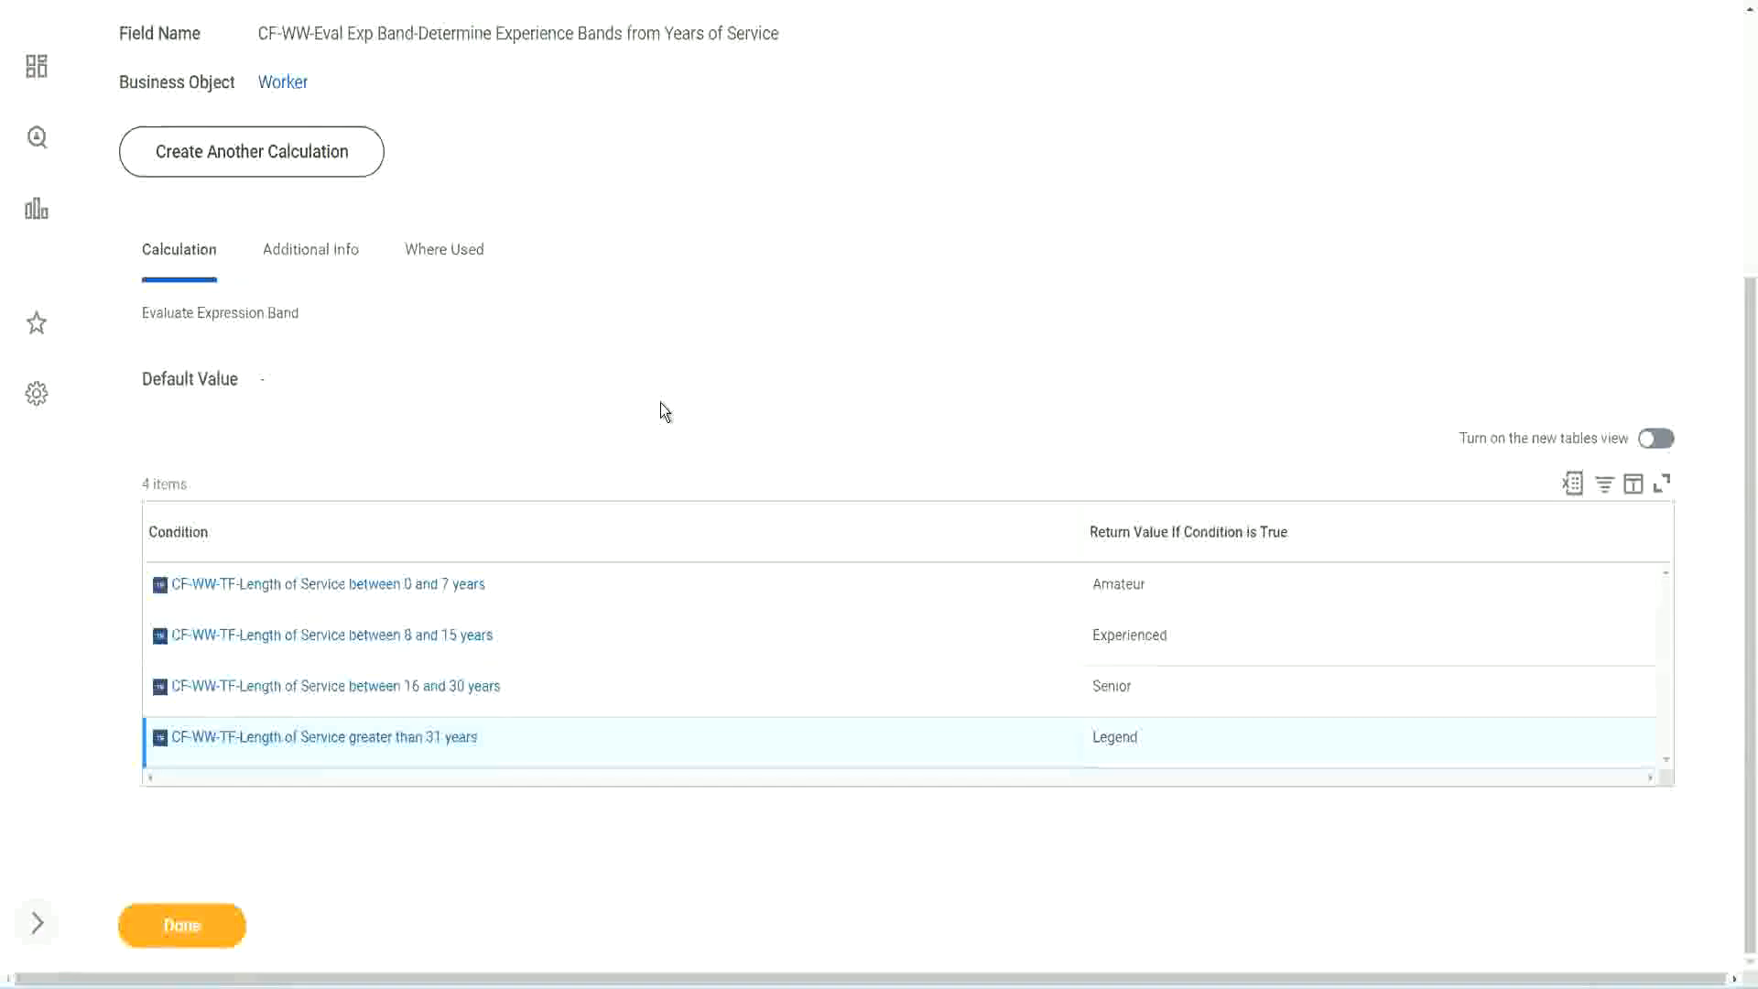
scroll(664, 412, "up", 1)
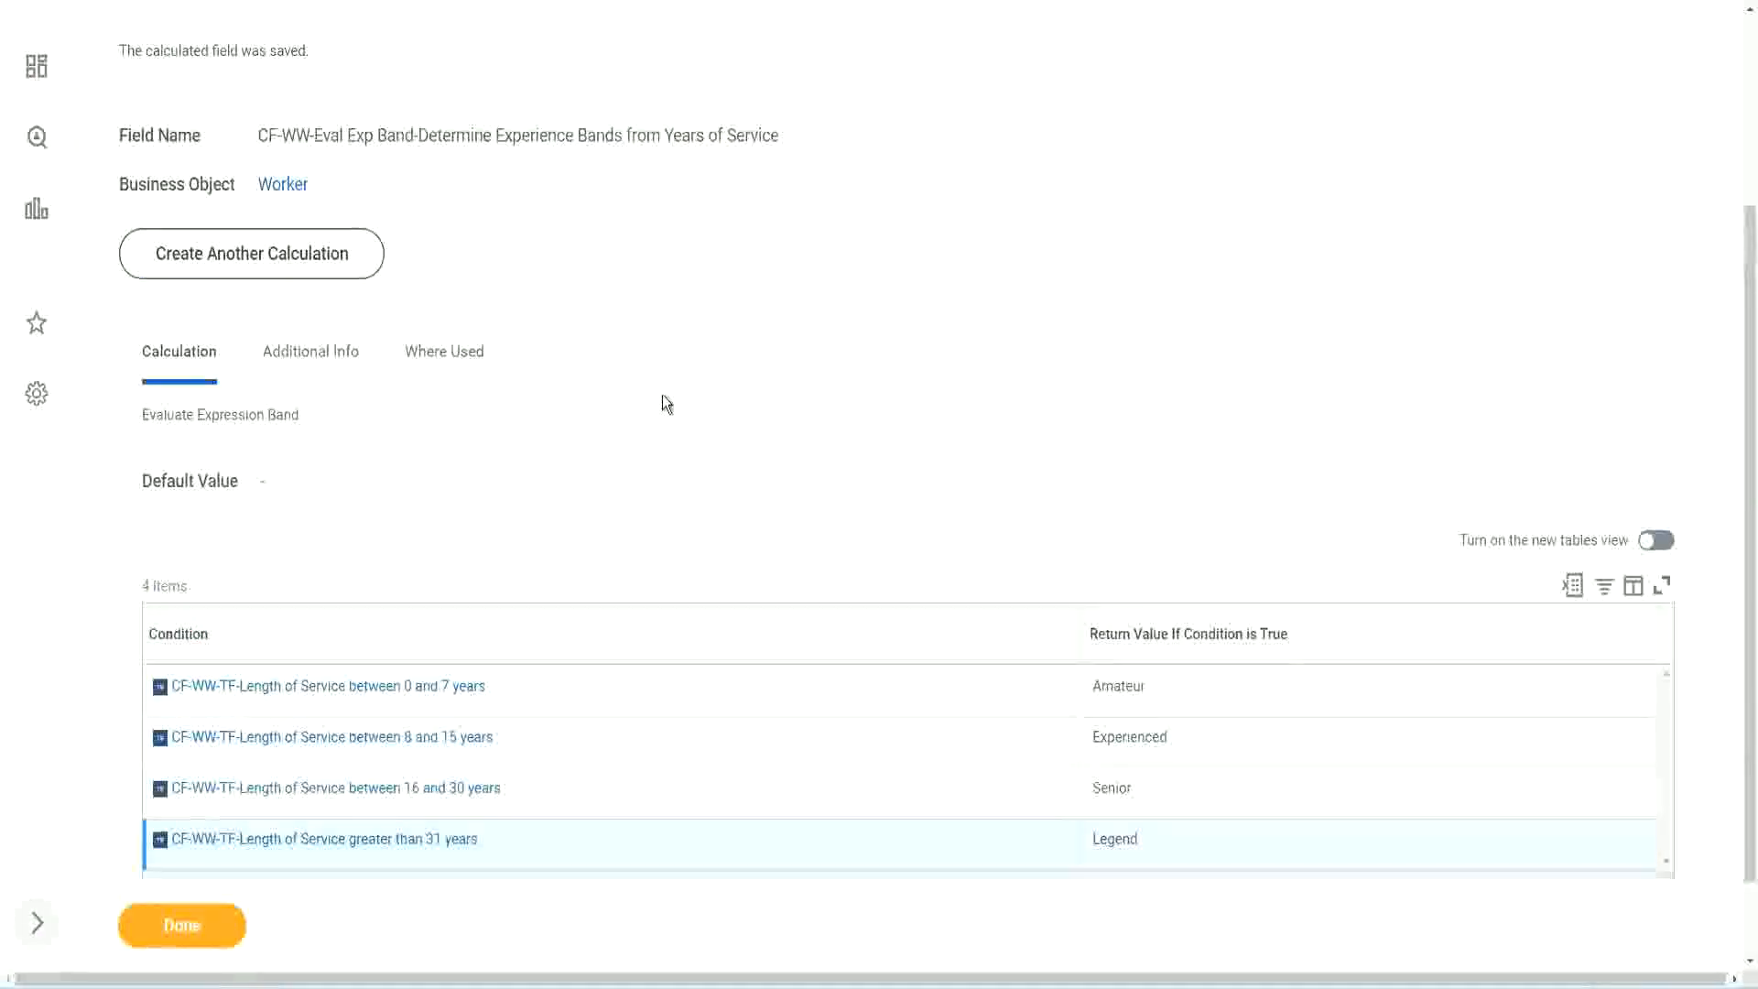
scroll(662, 399, "up", 3)
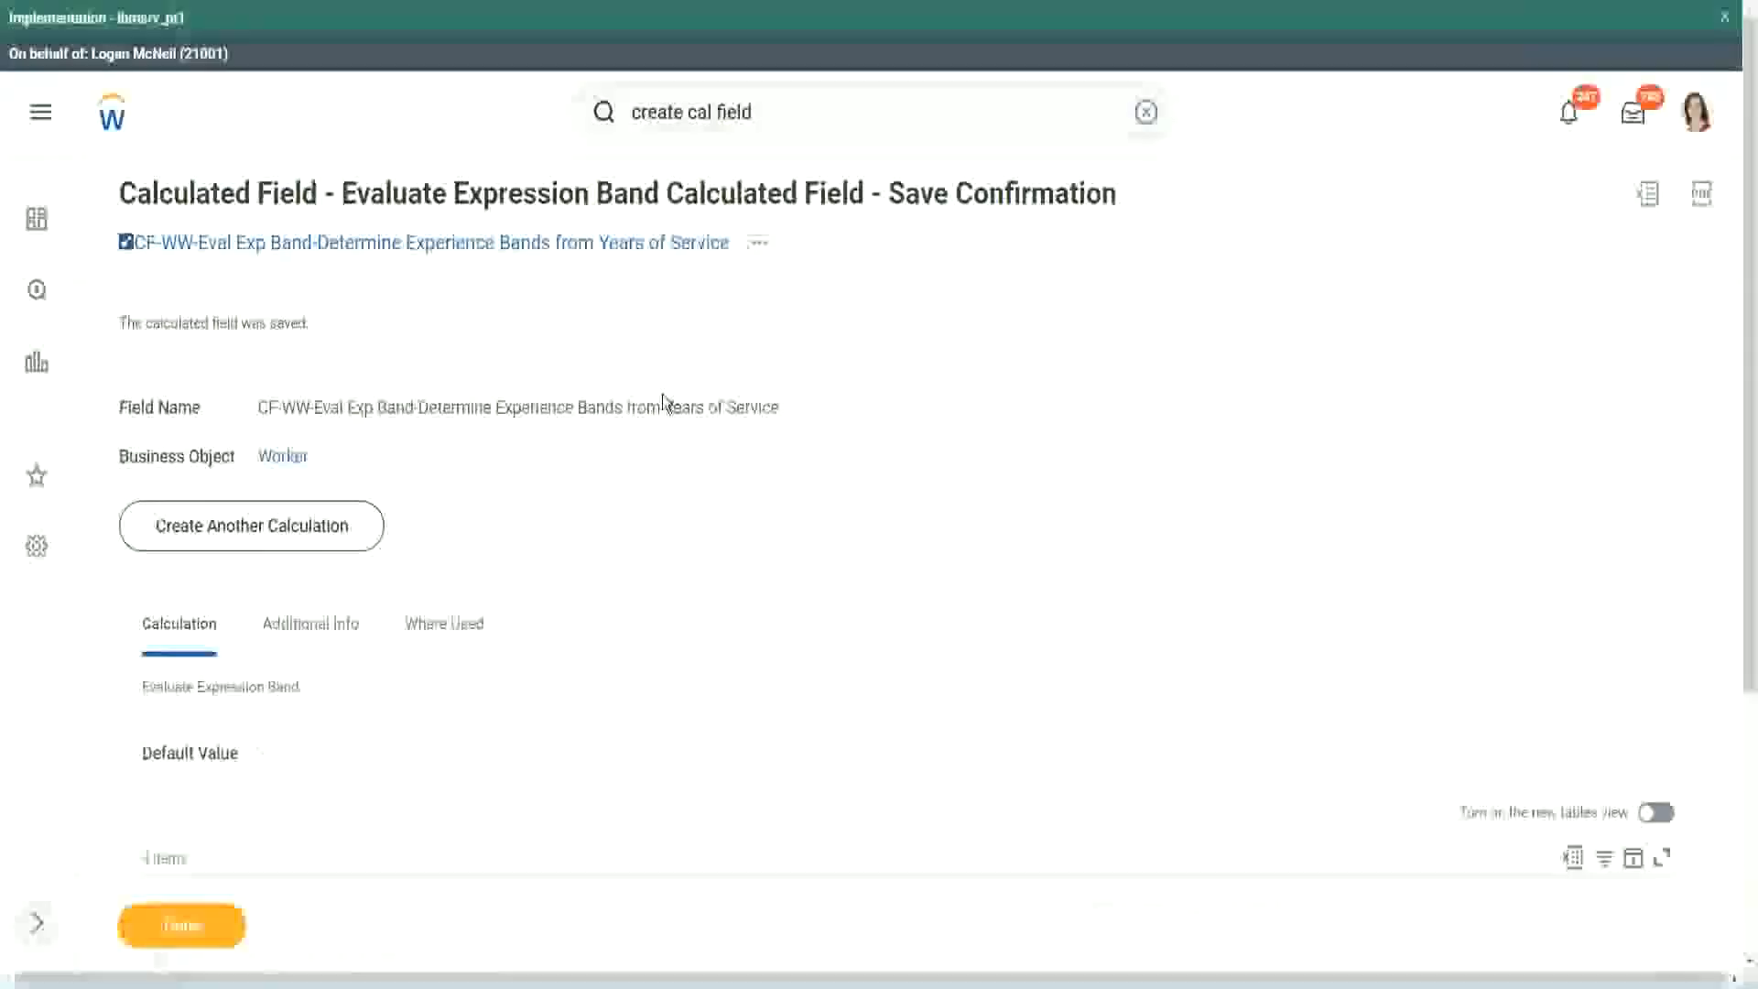
scroll(662, 398, "down", 4)
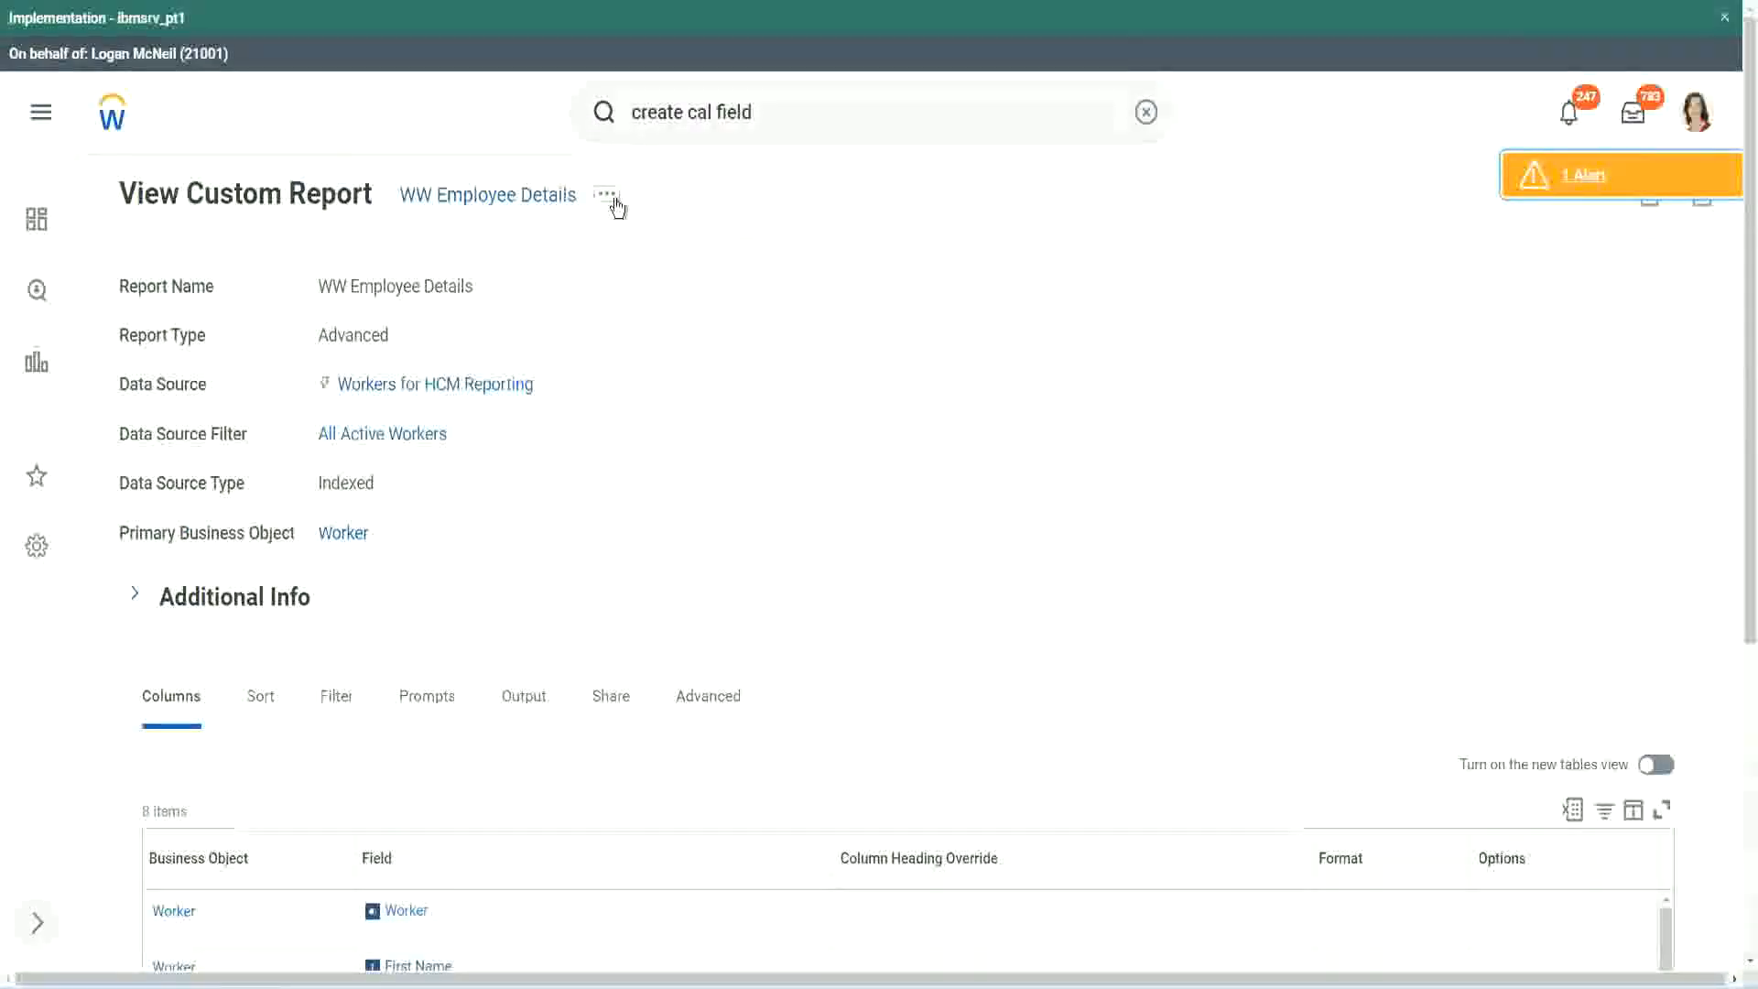
Open the WW Employee Details custom report for editing at its last column, Experience Bands.
left_click(607, 194)
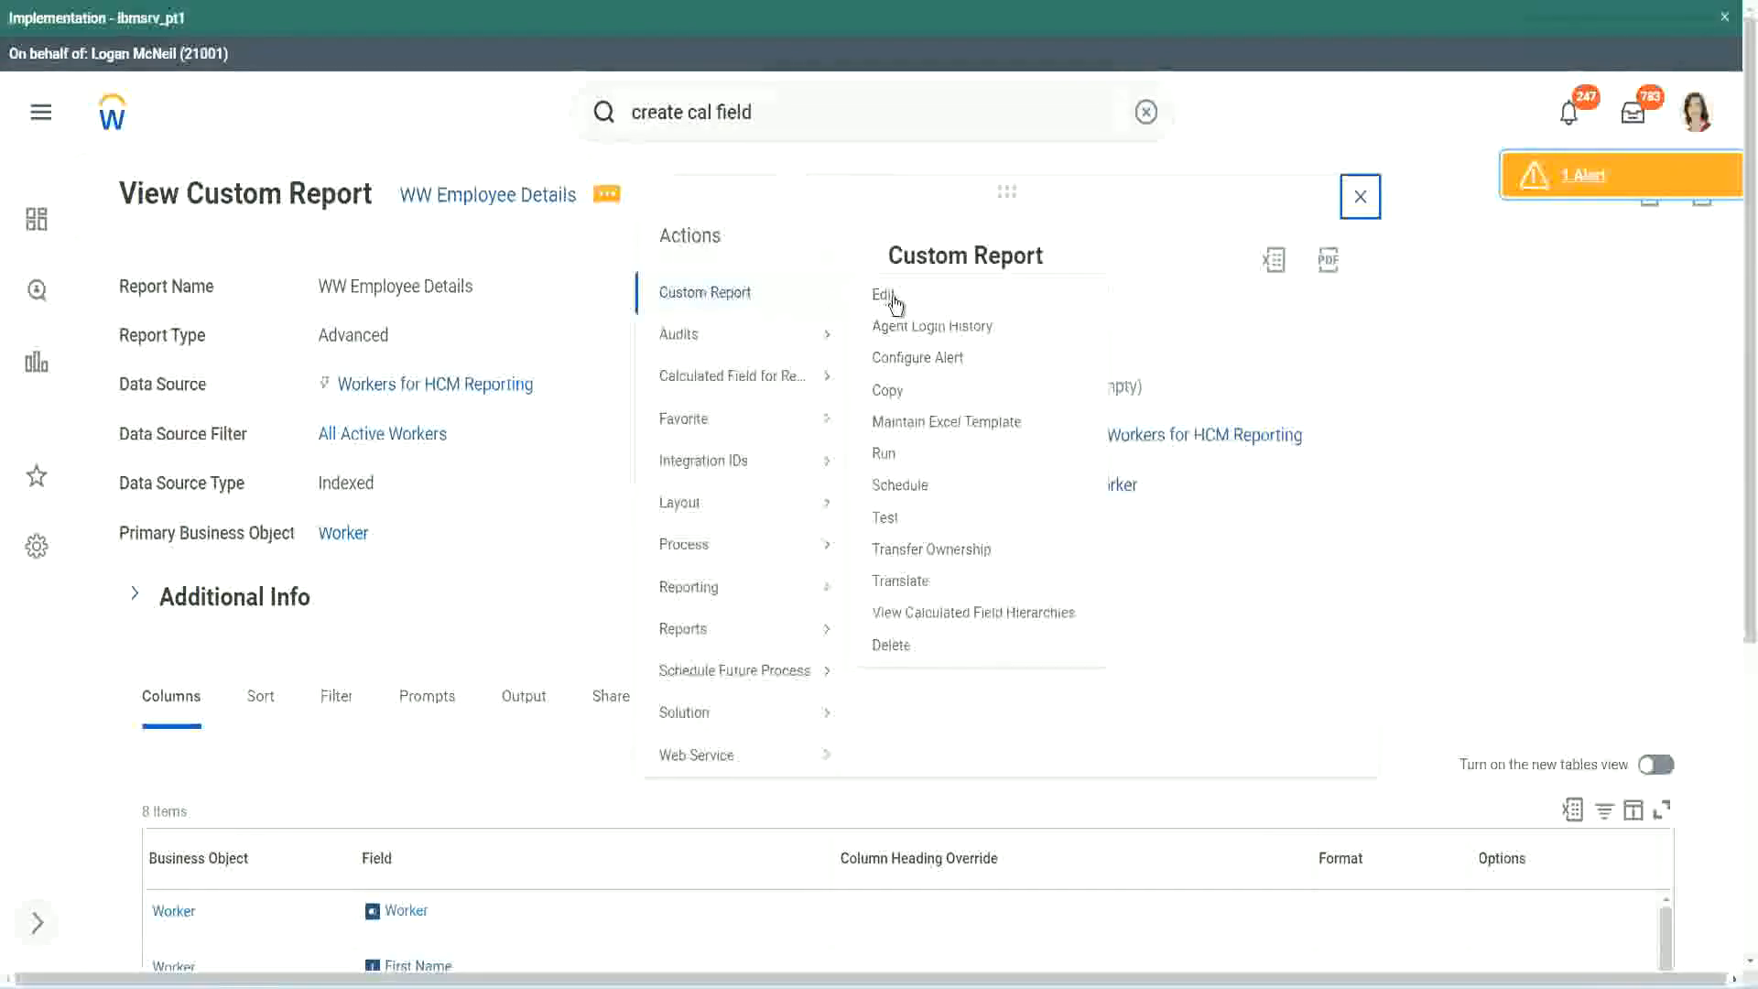
left_click(884, 296)
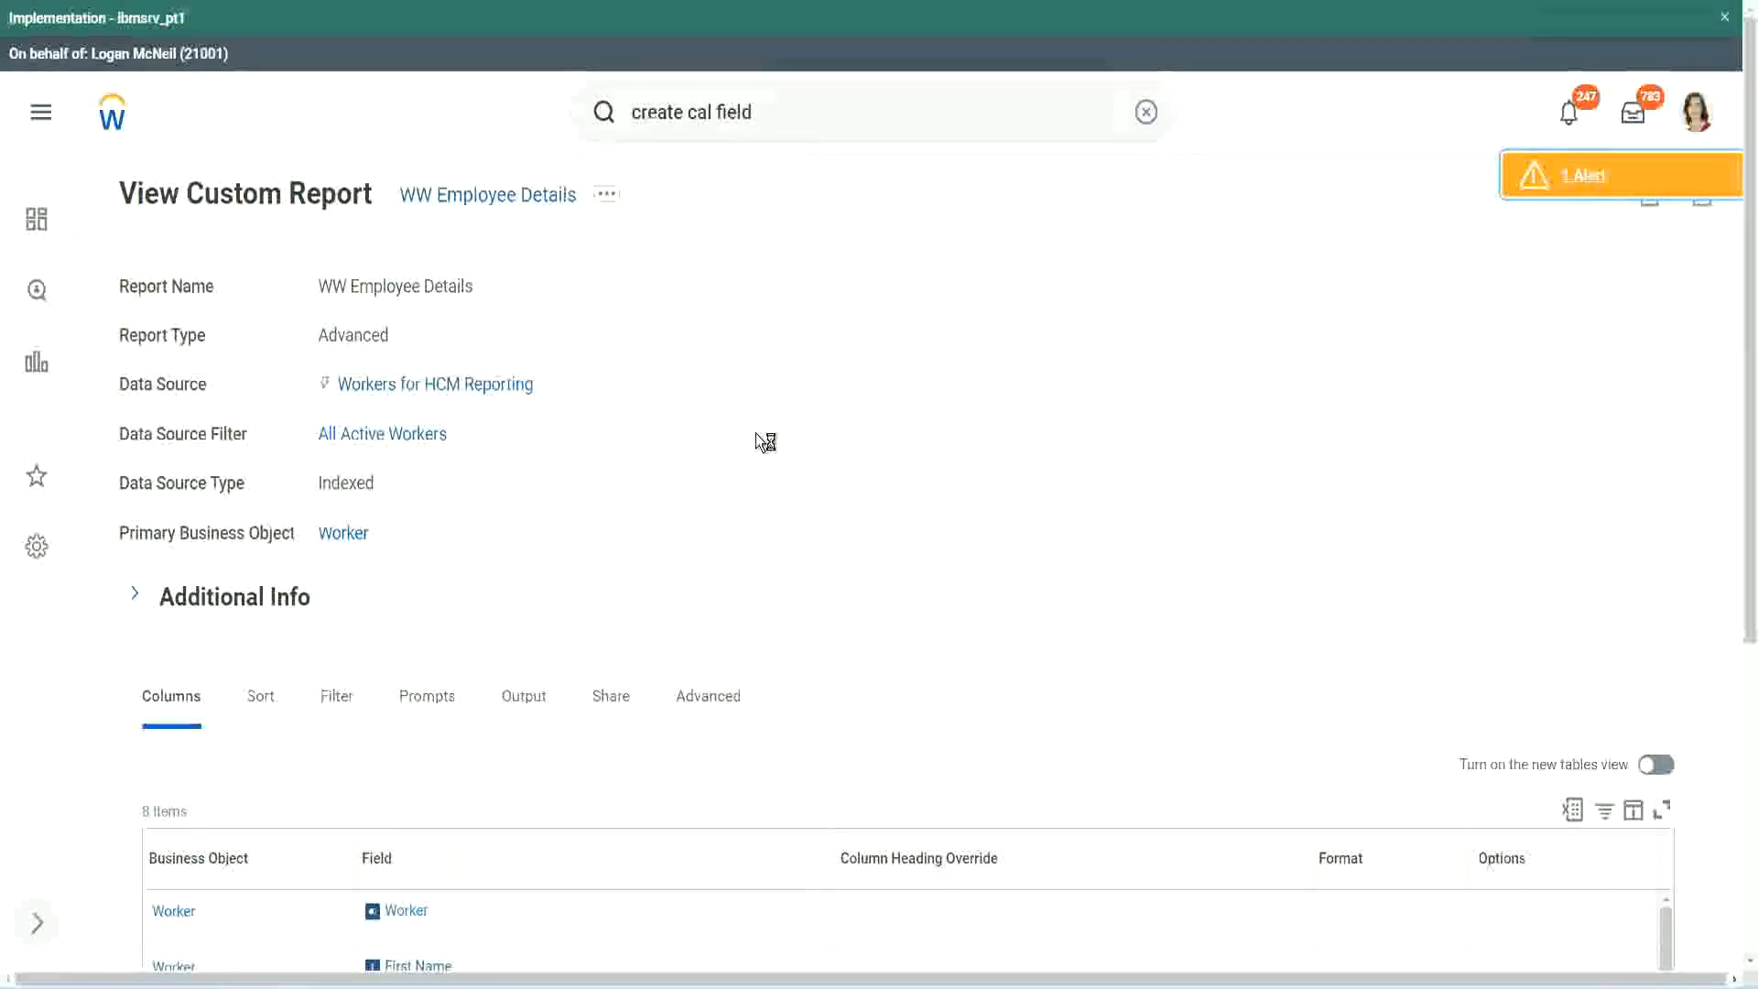
scroll(755, 432, "down", 1)
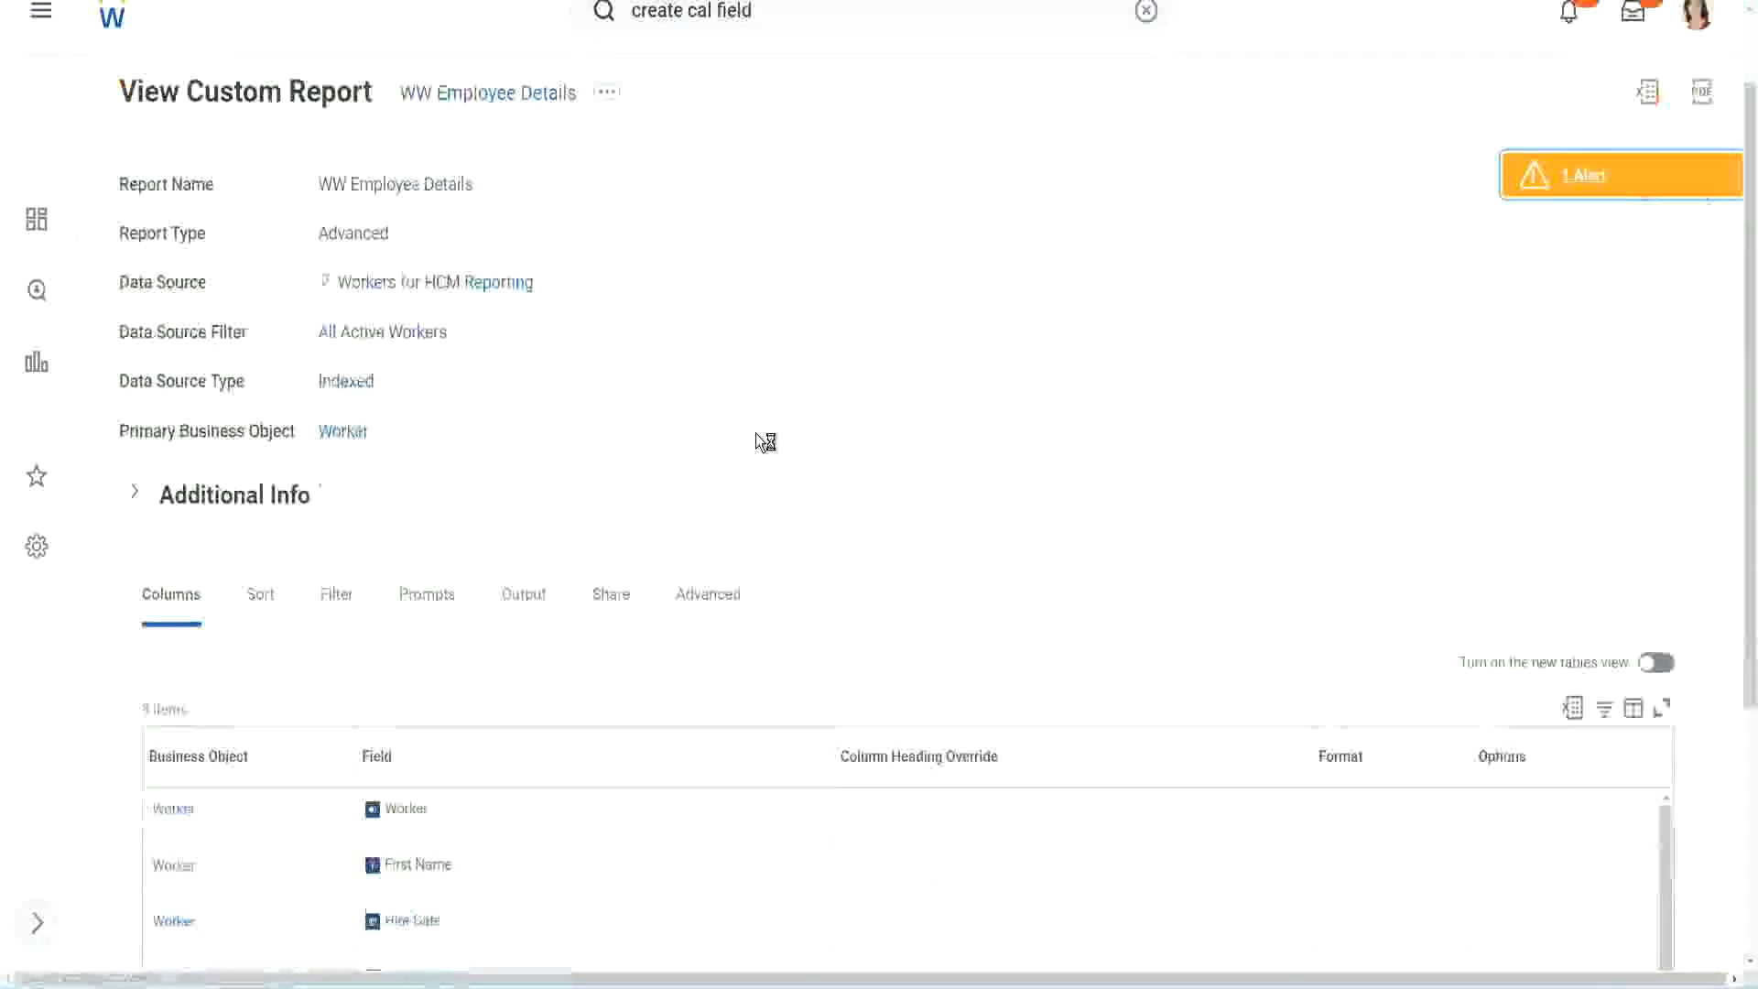
scroll(756, 432, "down", 4)
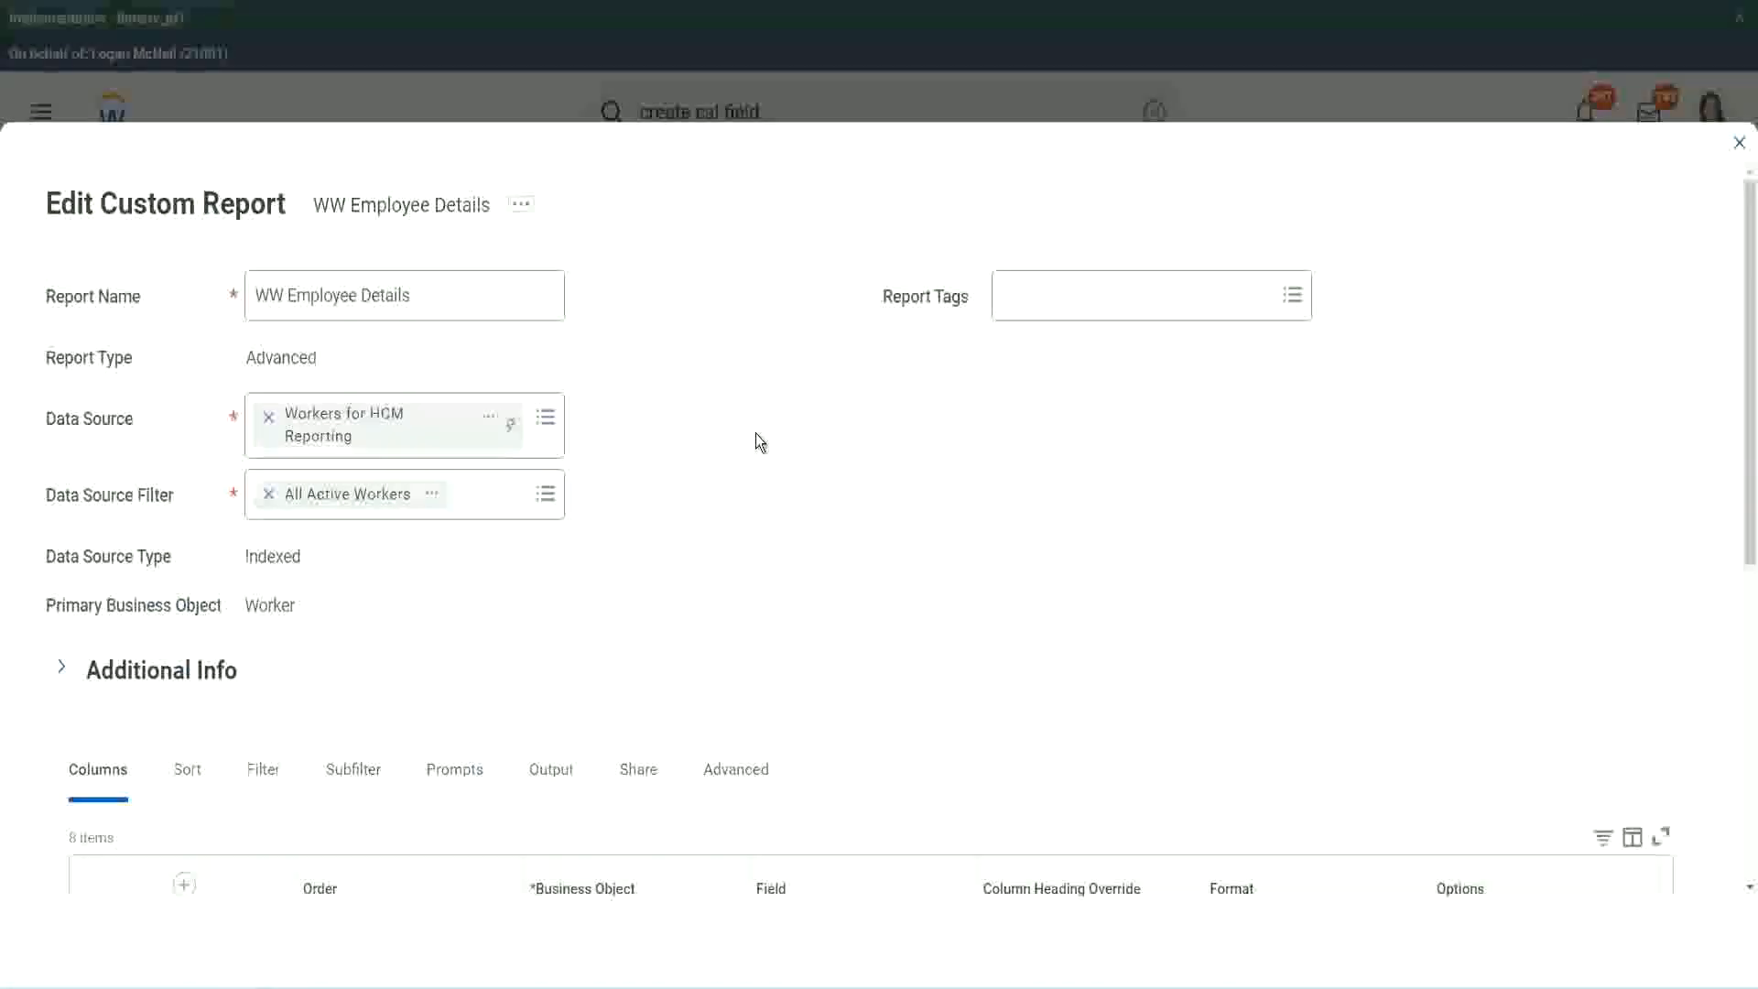
scroll(640, 761, "down", 8)
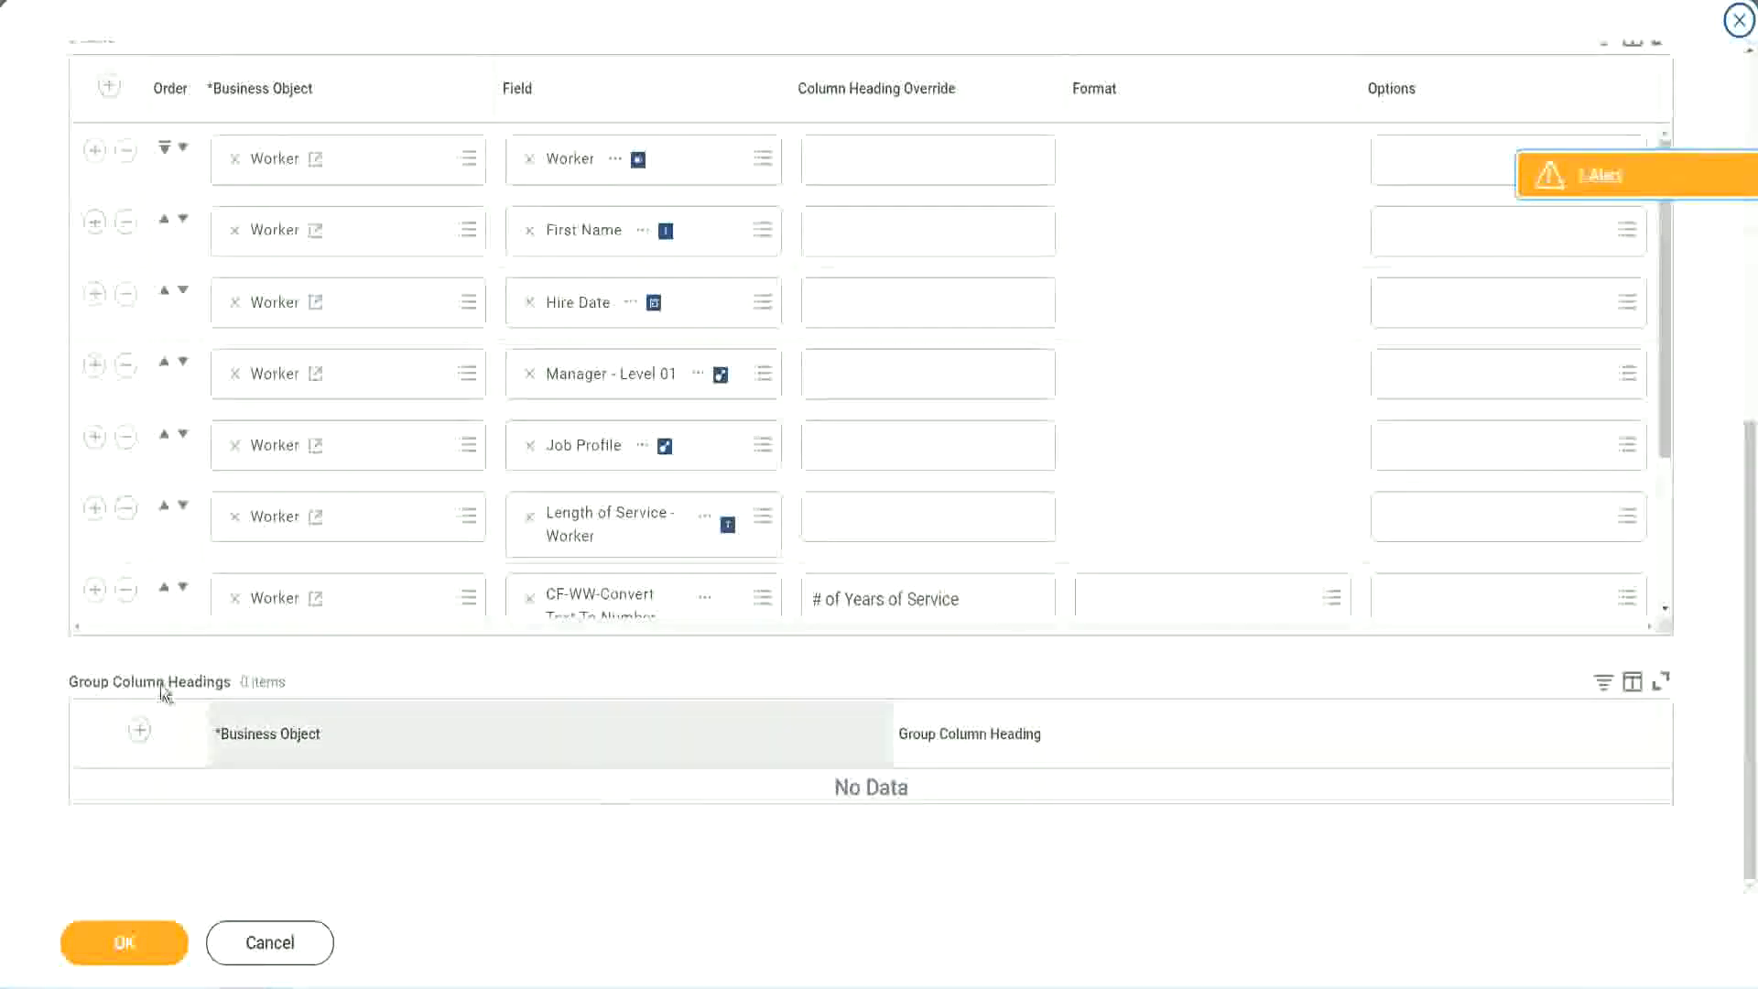
scroll(365, 442, "down", 3)
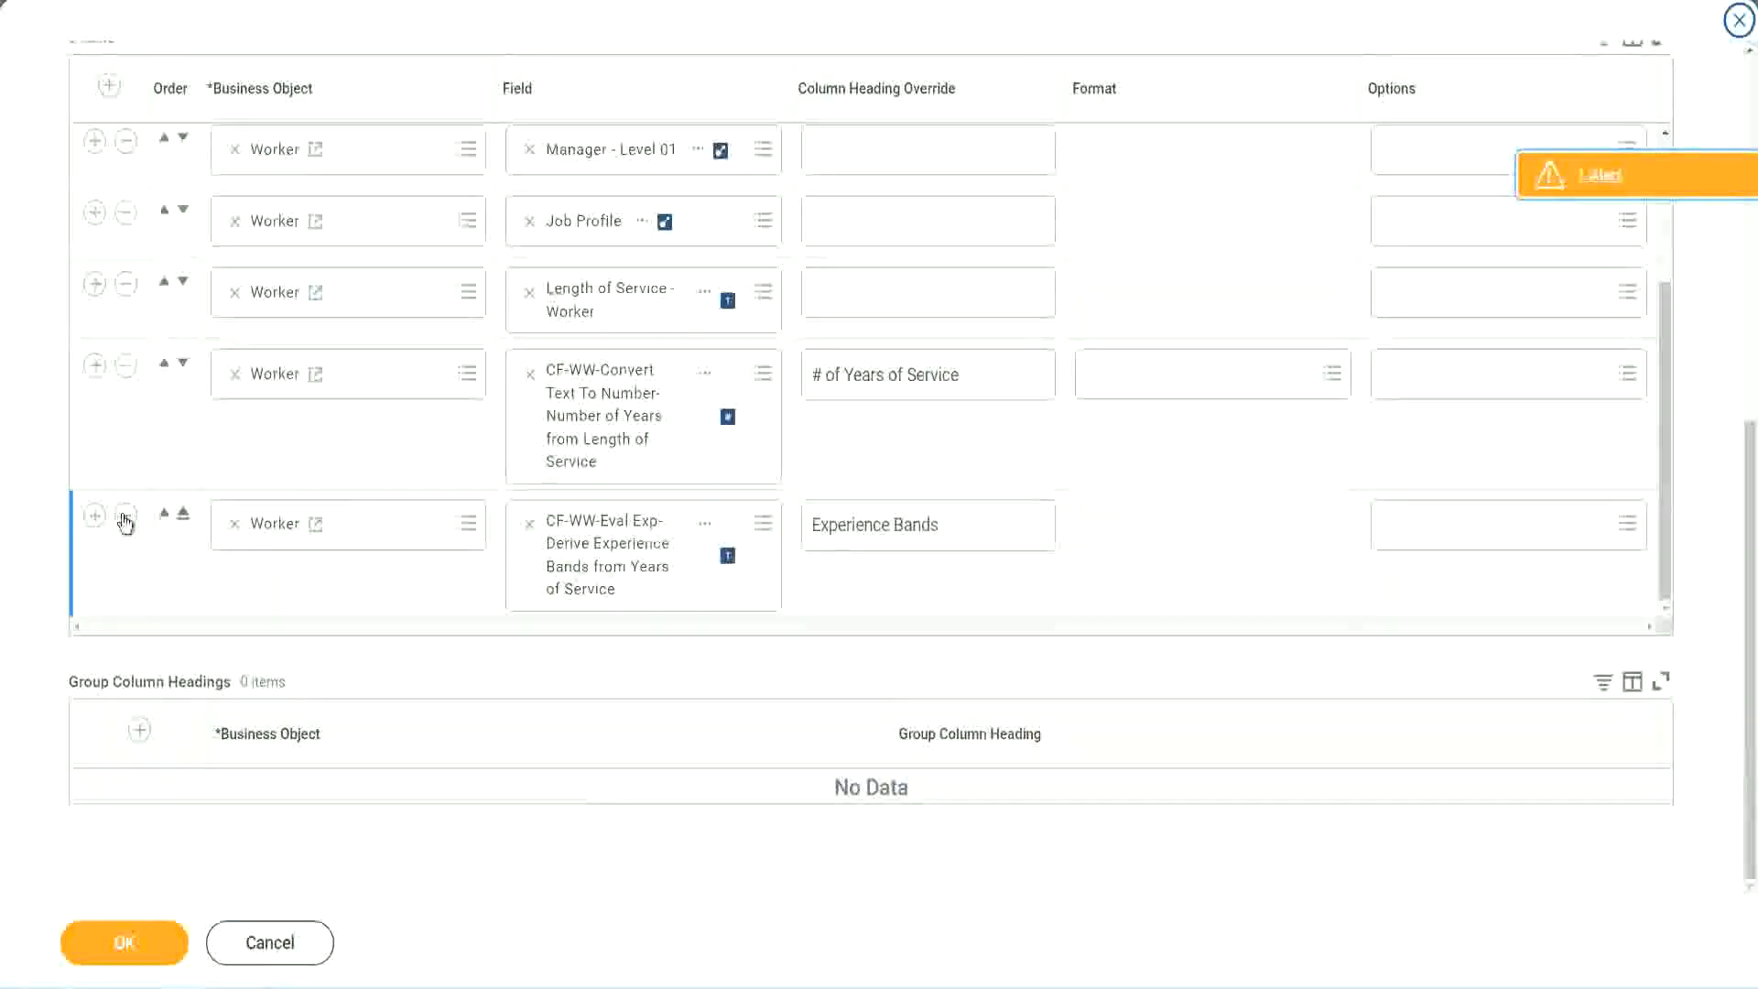
Add a column row for Worker below Experience Bands and copy the text of the Experience Bands row's calculated field name.
left_click(97, 519)
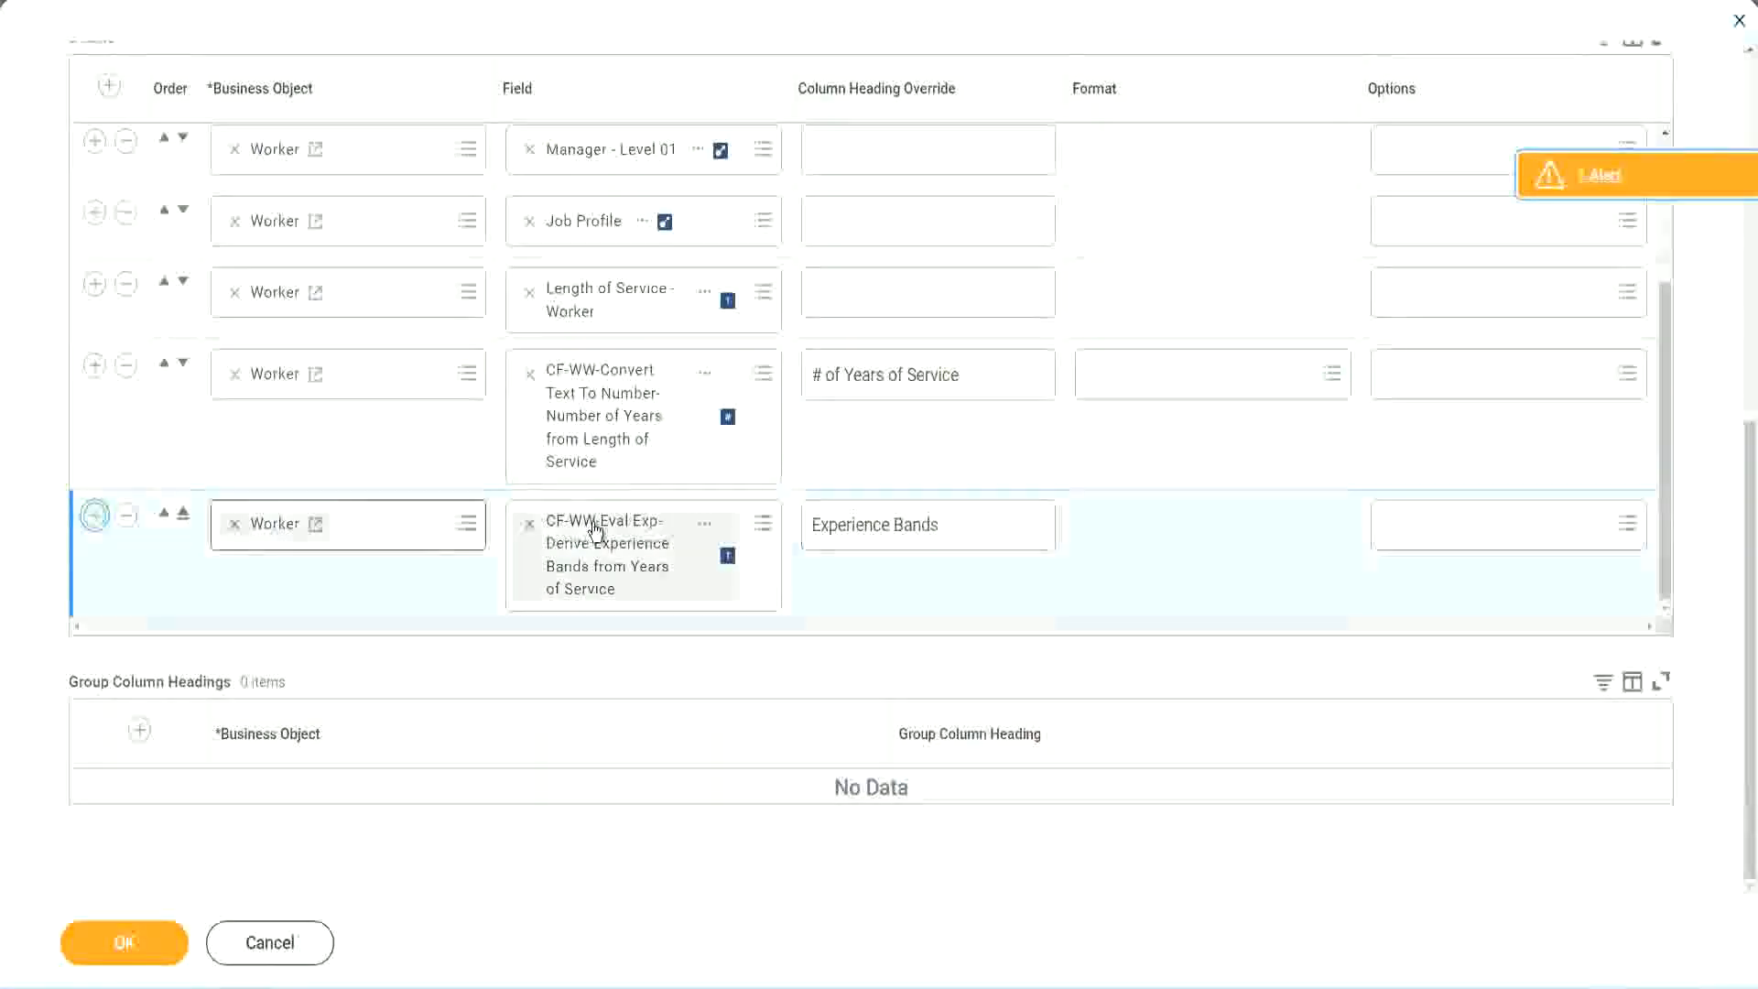
scroll(648, 482, "down", 1)
scroll(647, 482, "down", 1)
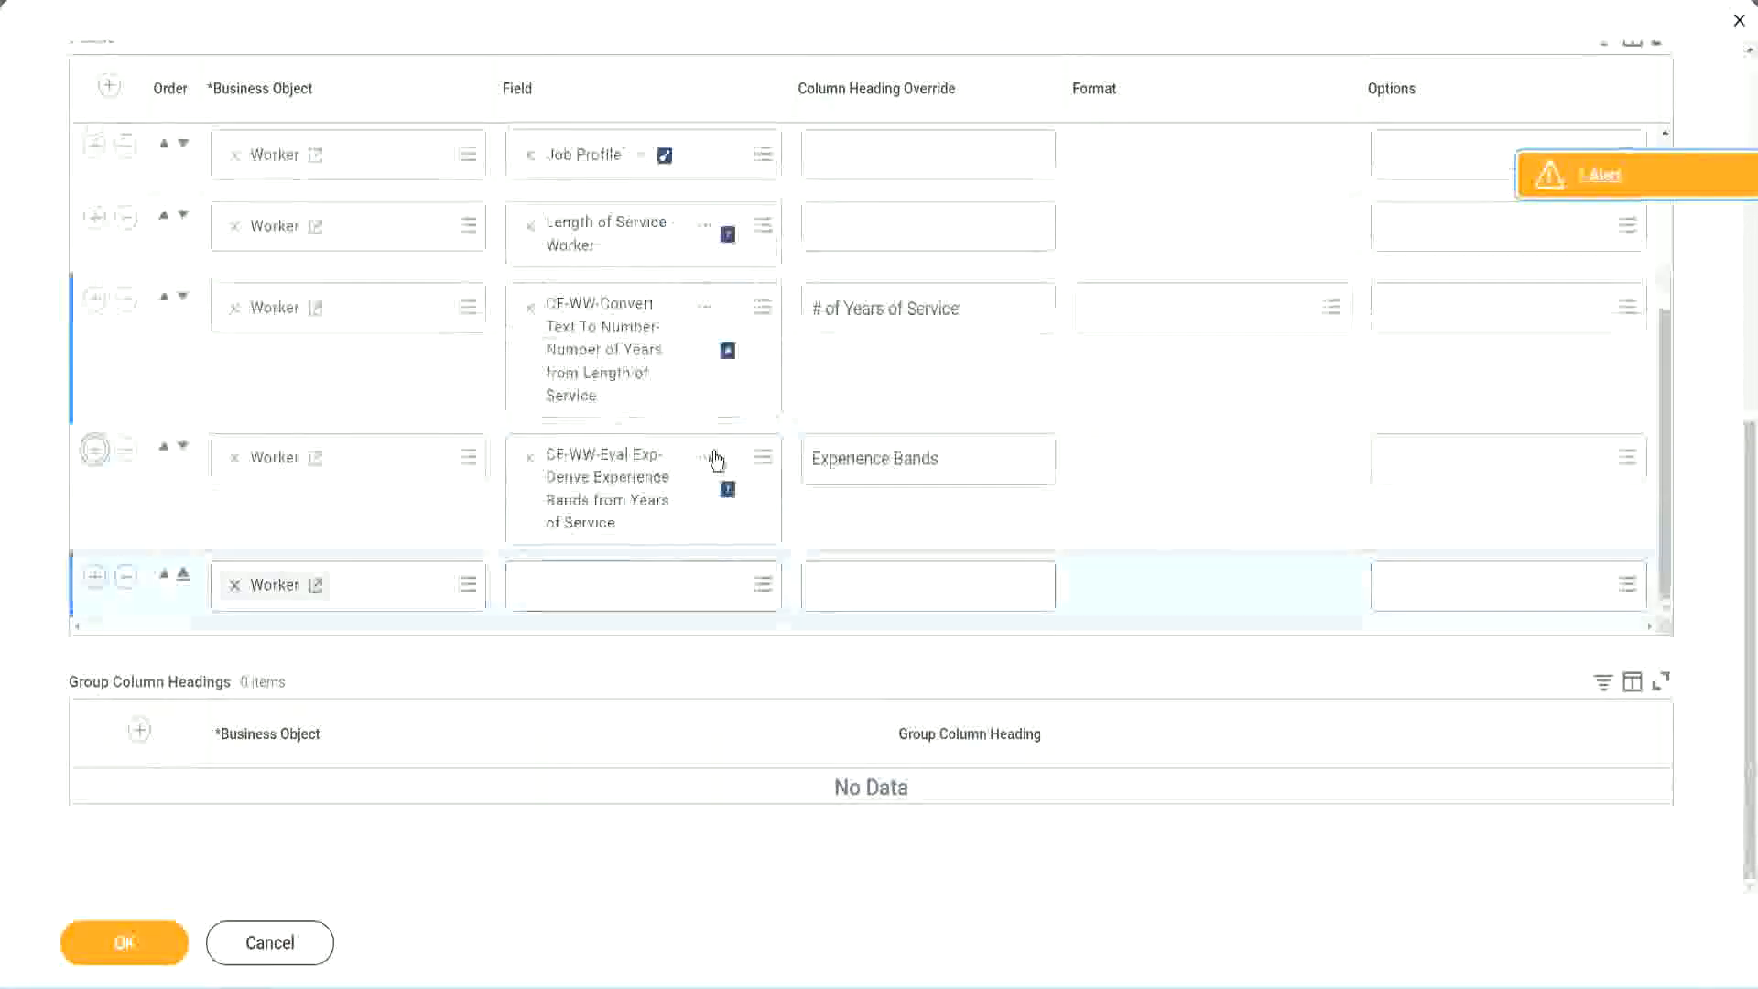
right_click(611, 492)
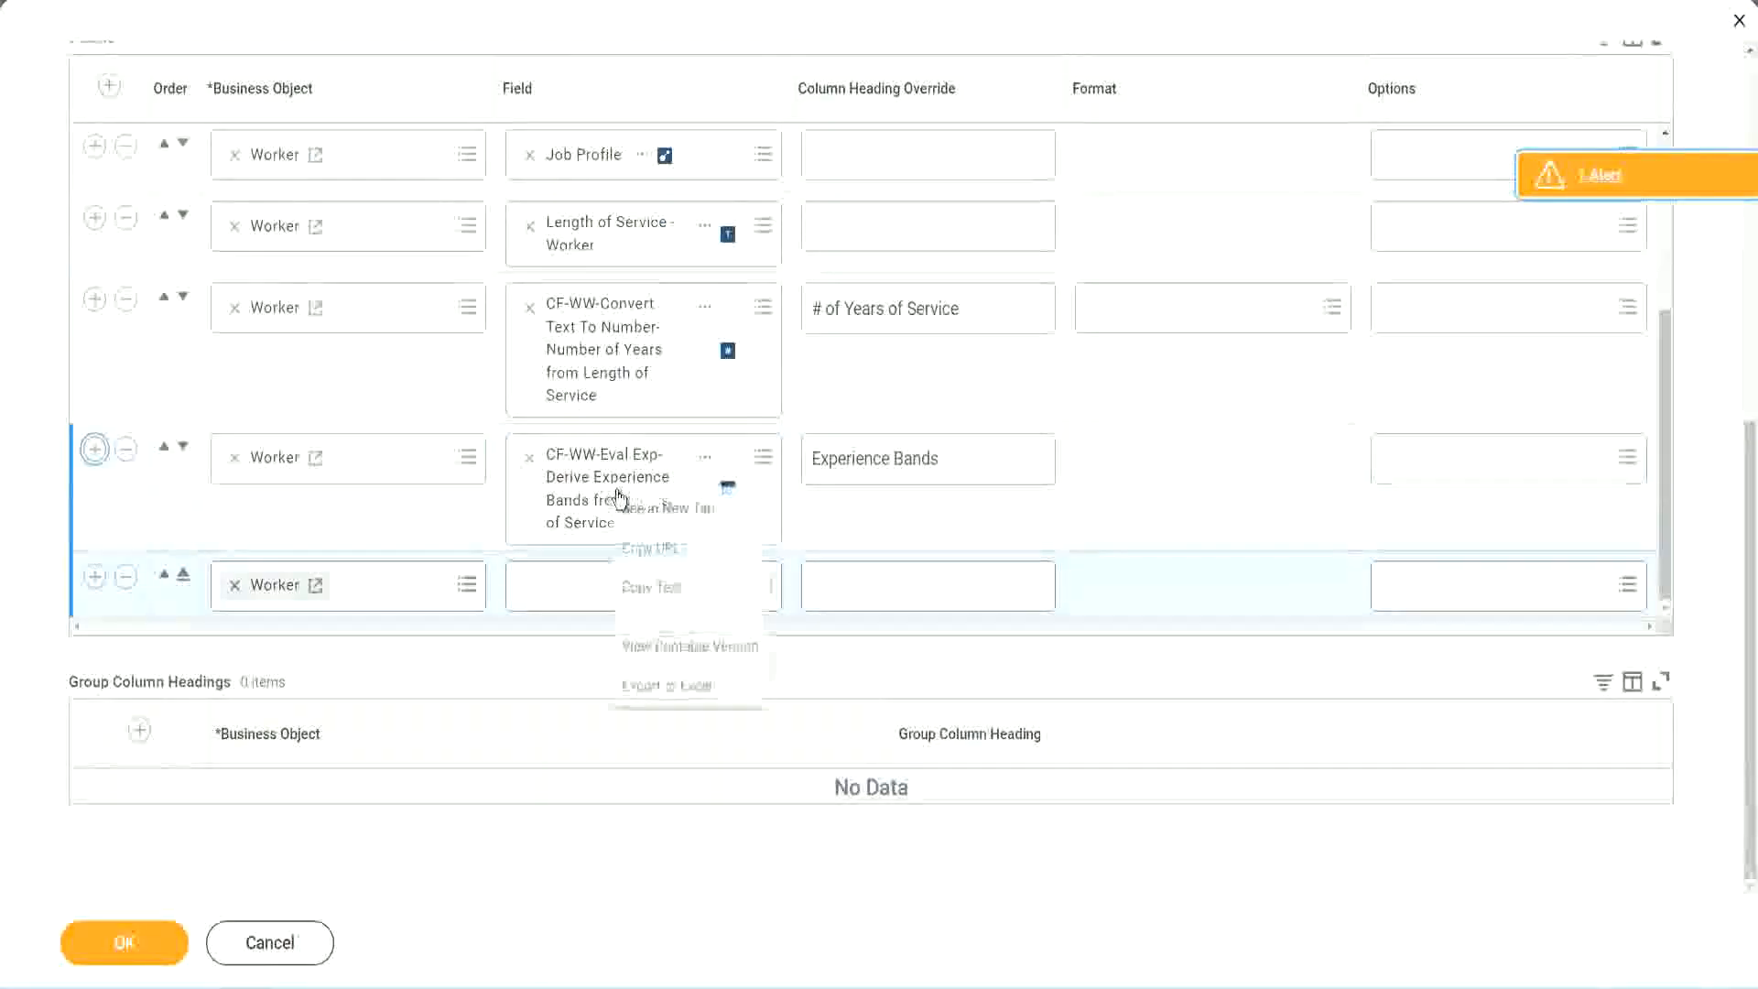
left_click(659, 589)
Search the new row's field for CF-WW-Eval Exp Band and select CF-WW-Eval Exp Band-Determine Experience Bands from Years of Service.
left_click(659, 596)
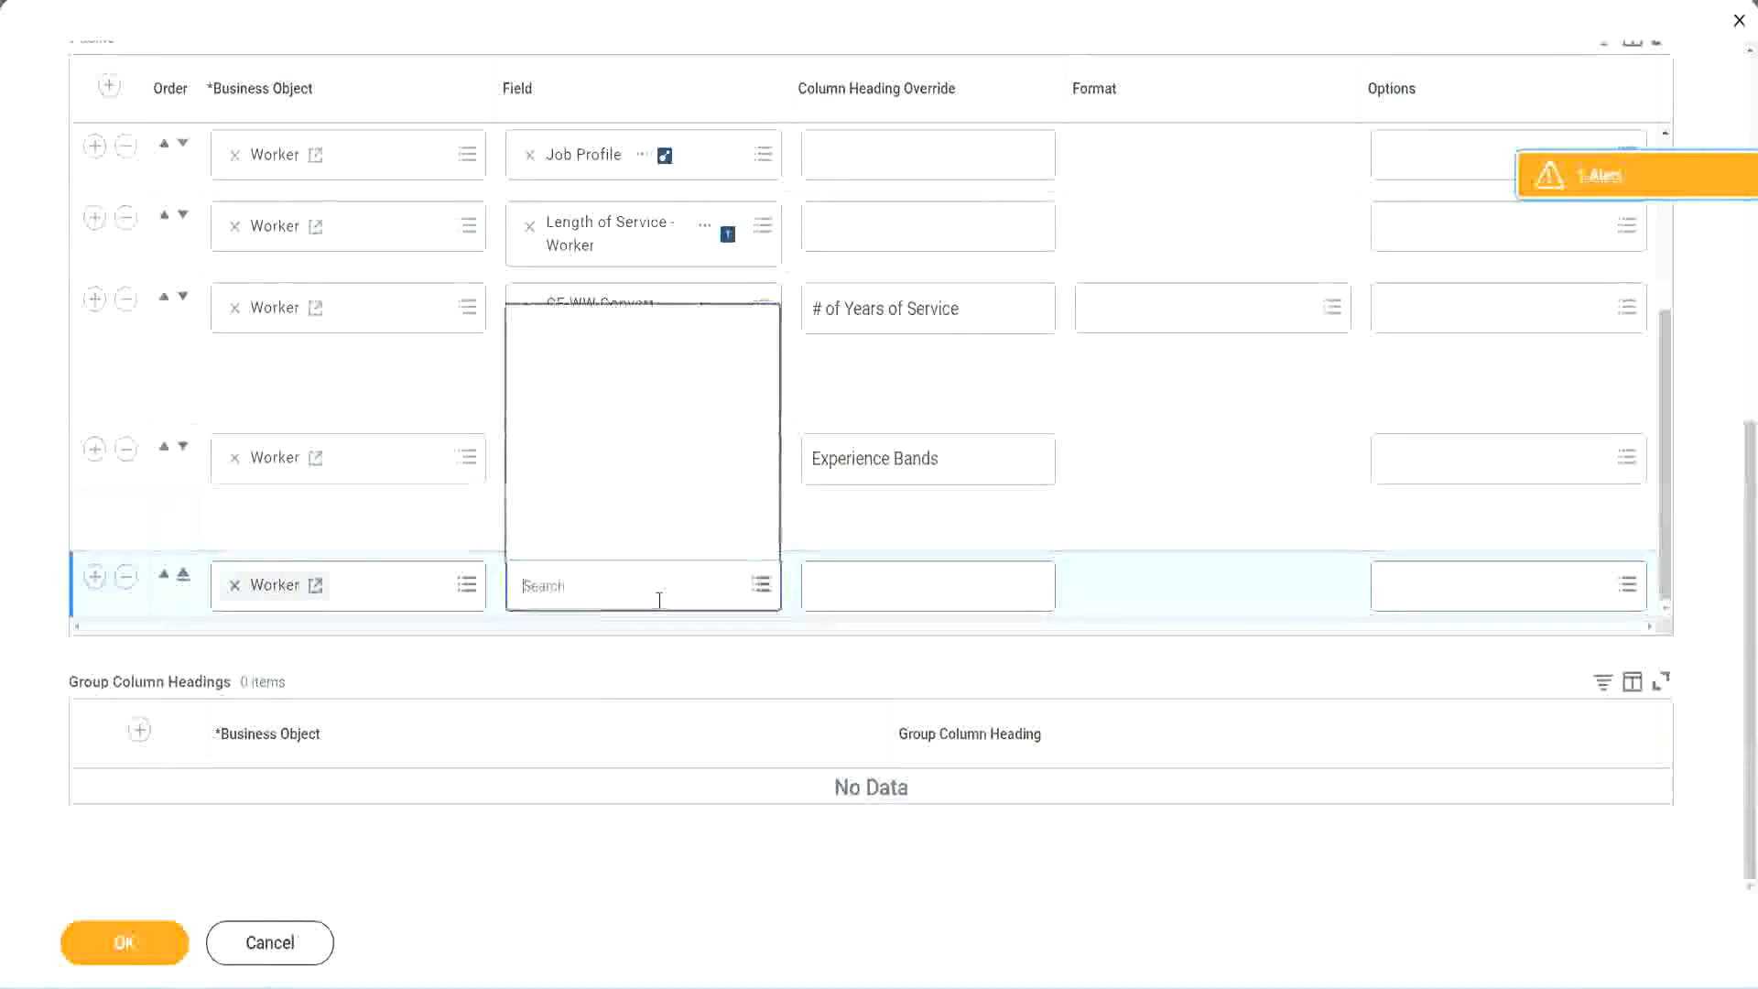
key("ctrl+v")
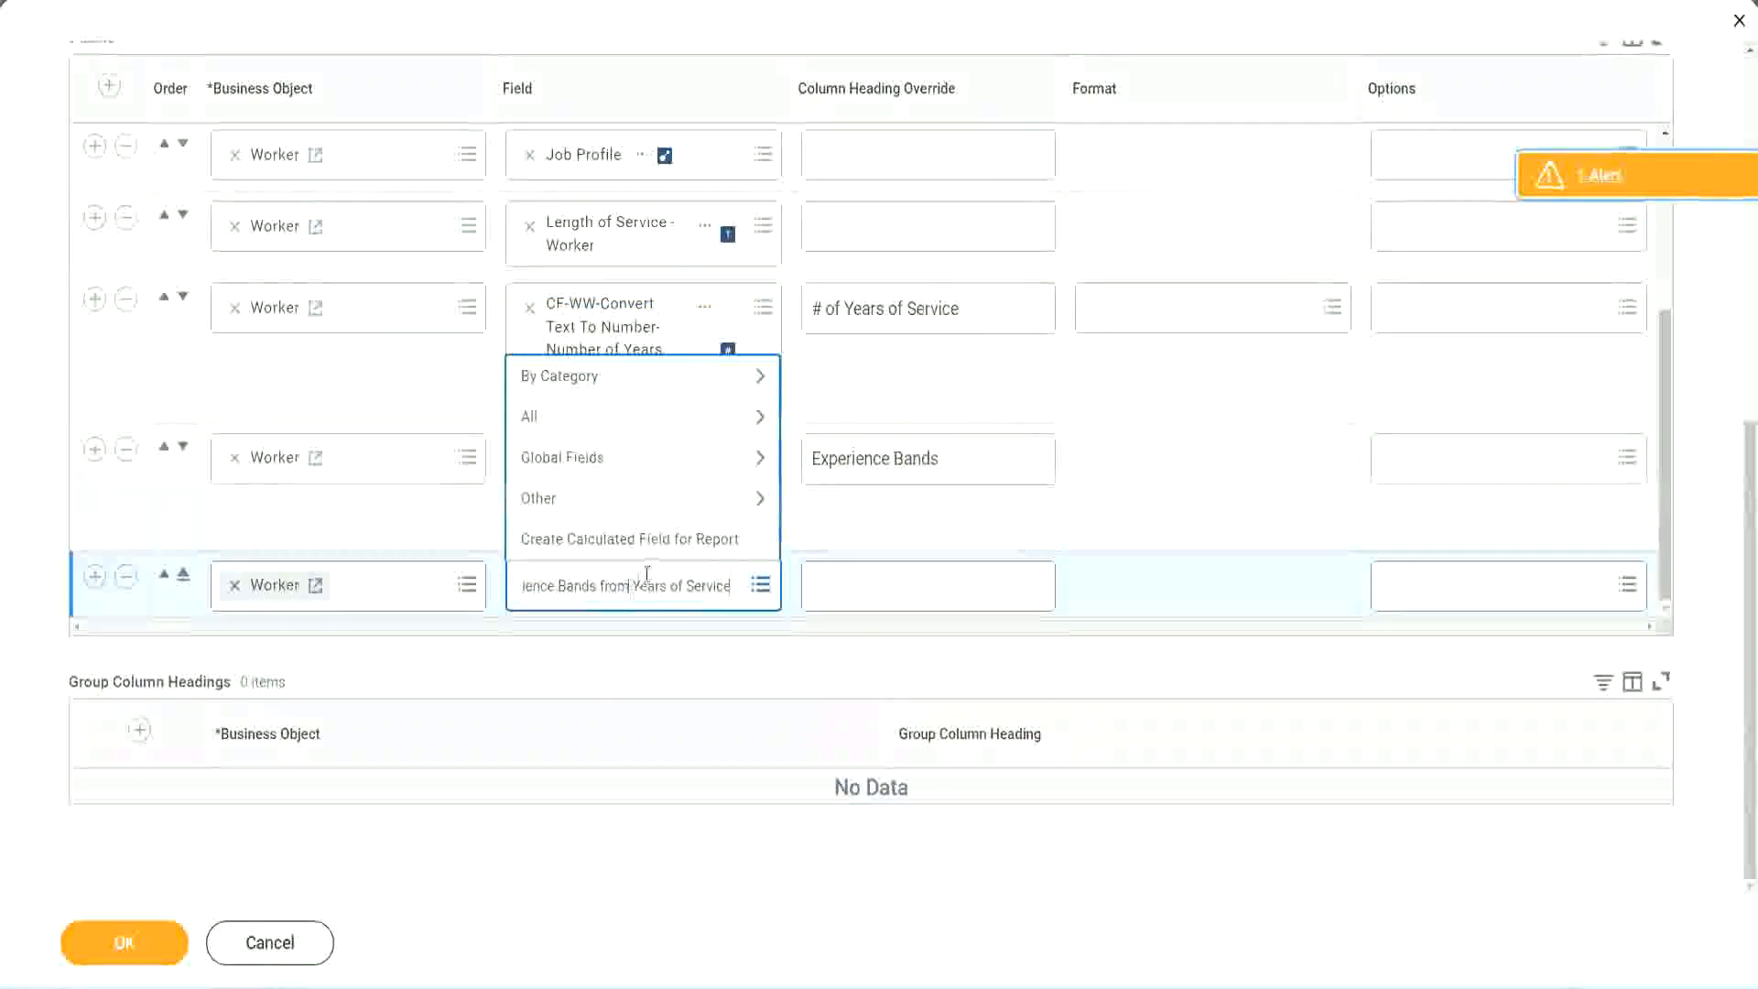
key("ctrl+a")
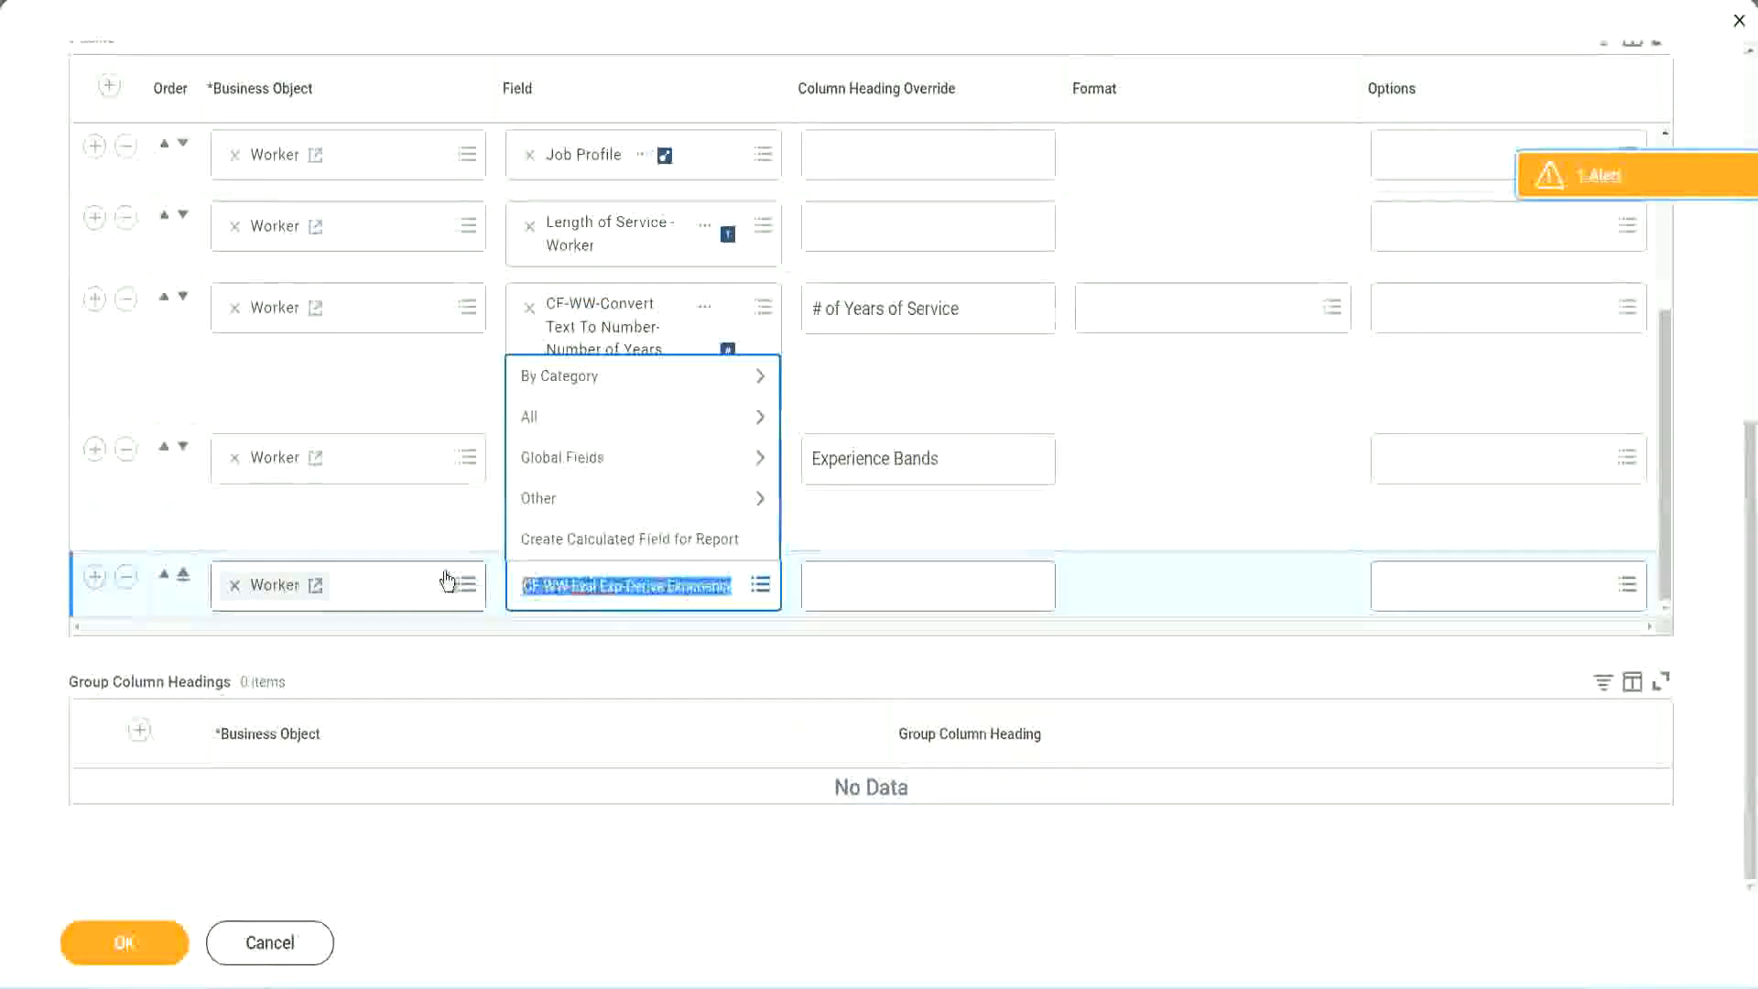
left_click(657, 600)
key("BackSpace")
type("Band")
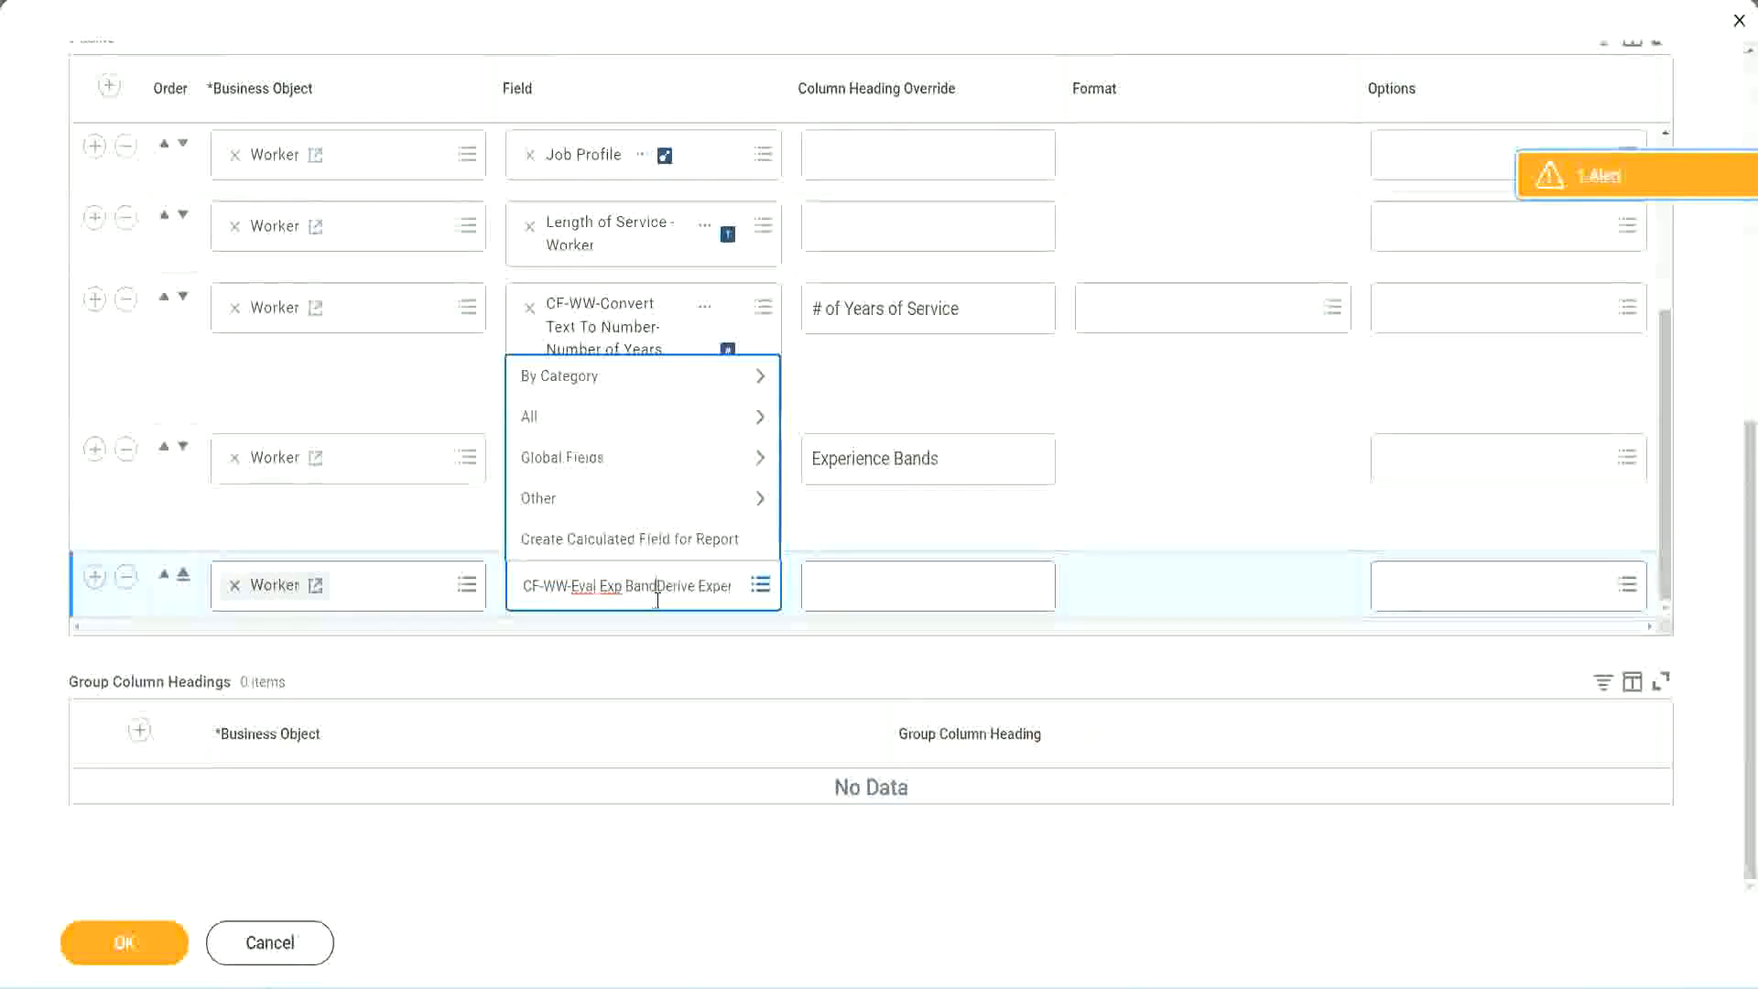
key("Delete")
key("Delete")
key("Delete")
key("Delete")
key("Delete")
key("Delete")
key("Delete")
key("Delete")
key("Delete")
key("Delete")
key("Delete")
key("Delete")
key("Delete")
key("Delete")
key("Delete")
key("Delete")
key("Delete")
key("Delete")
key("Delete")
key("Delete")
key("Return")
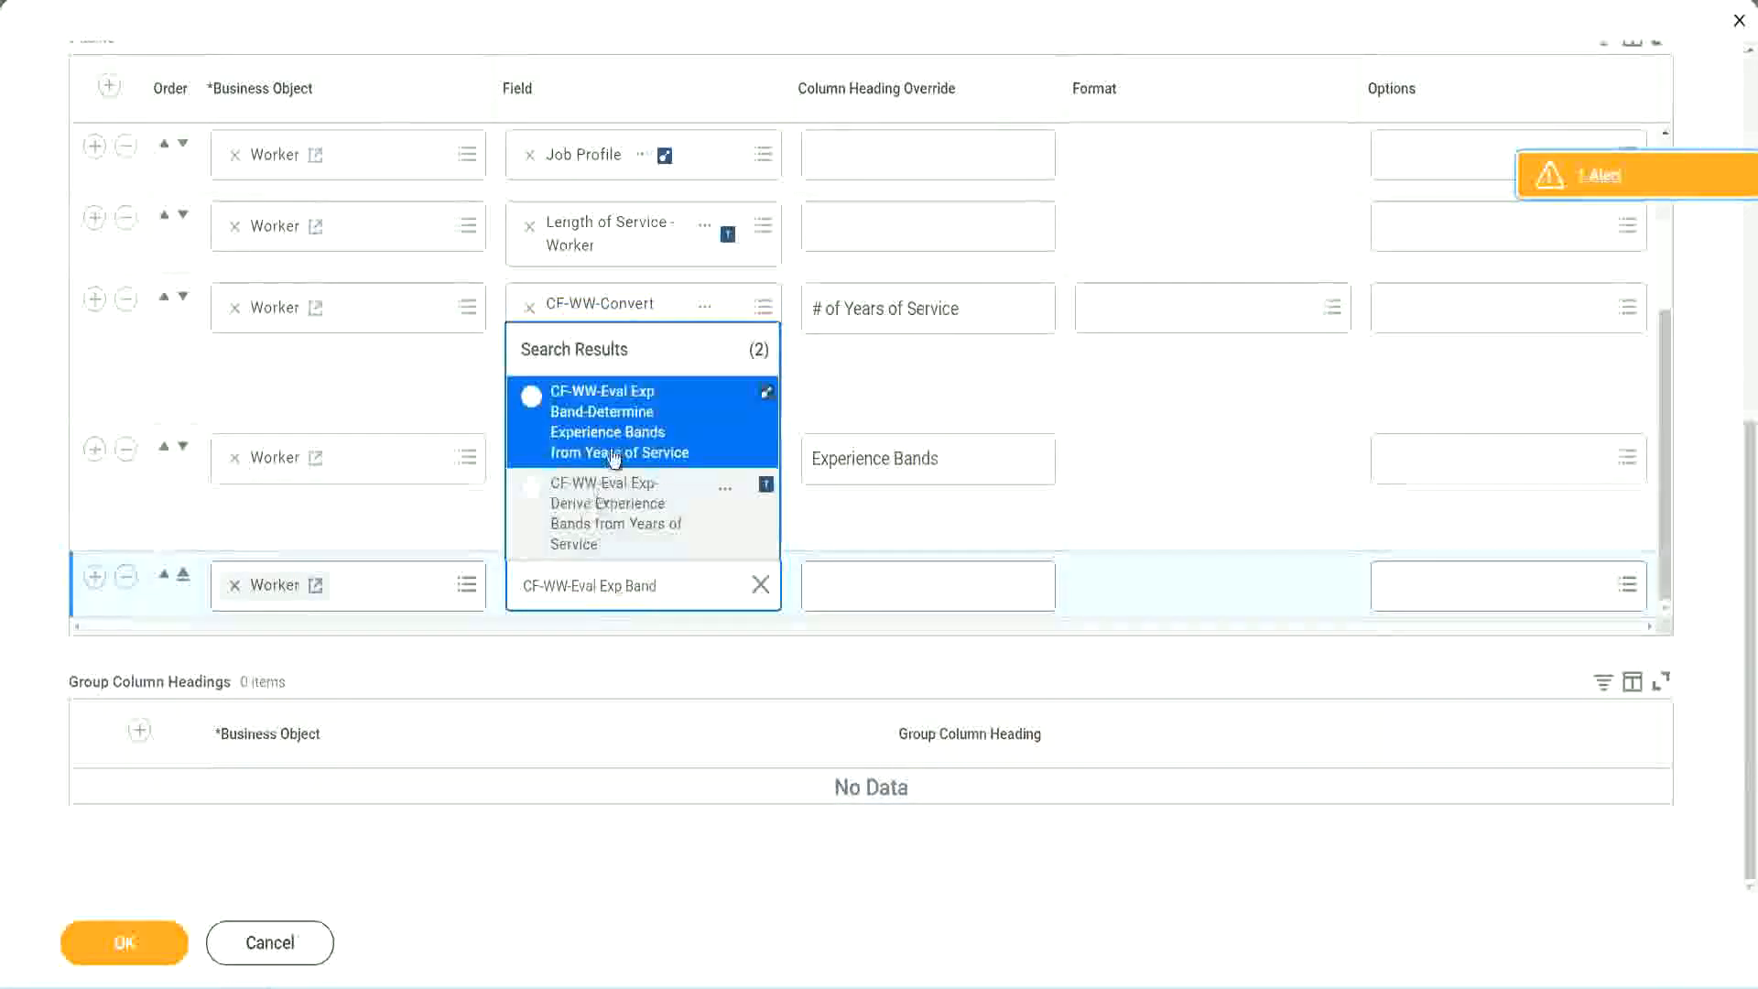
left_click(640, 433)
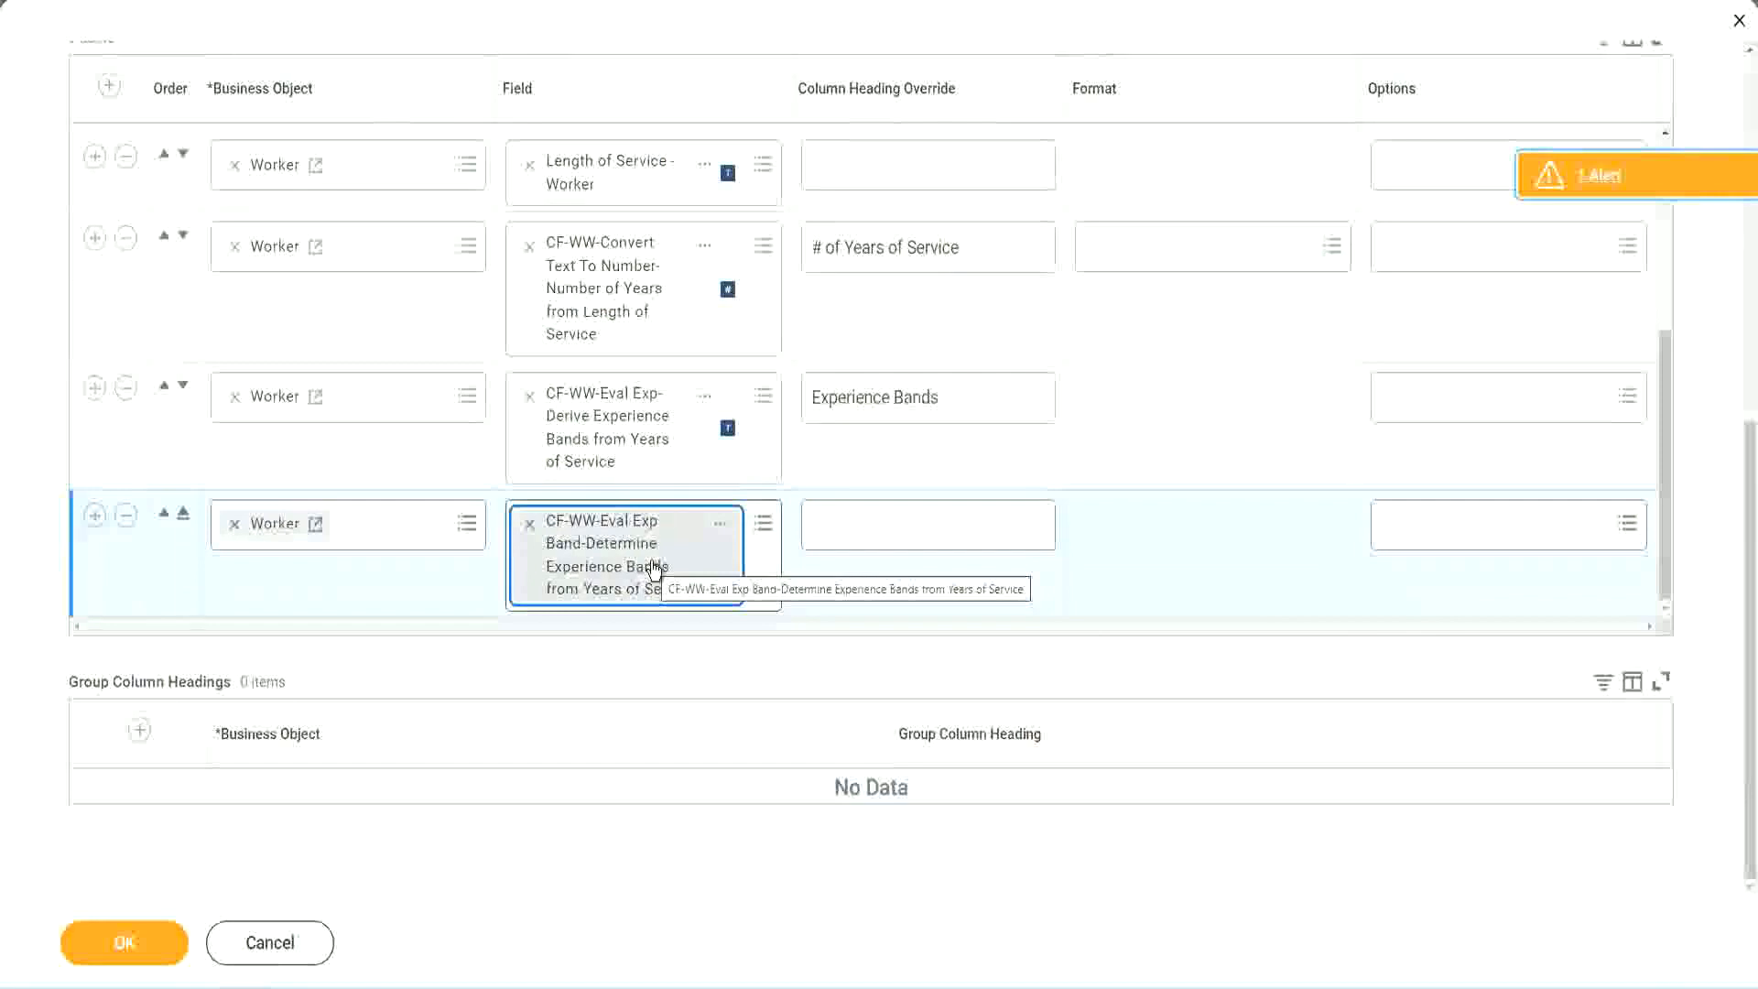
Set the new column's heading override to Experience Bands (Eval Exp Bands) and save the report changes.
left_click(966, 398)
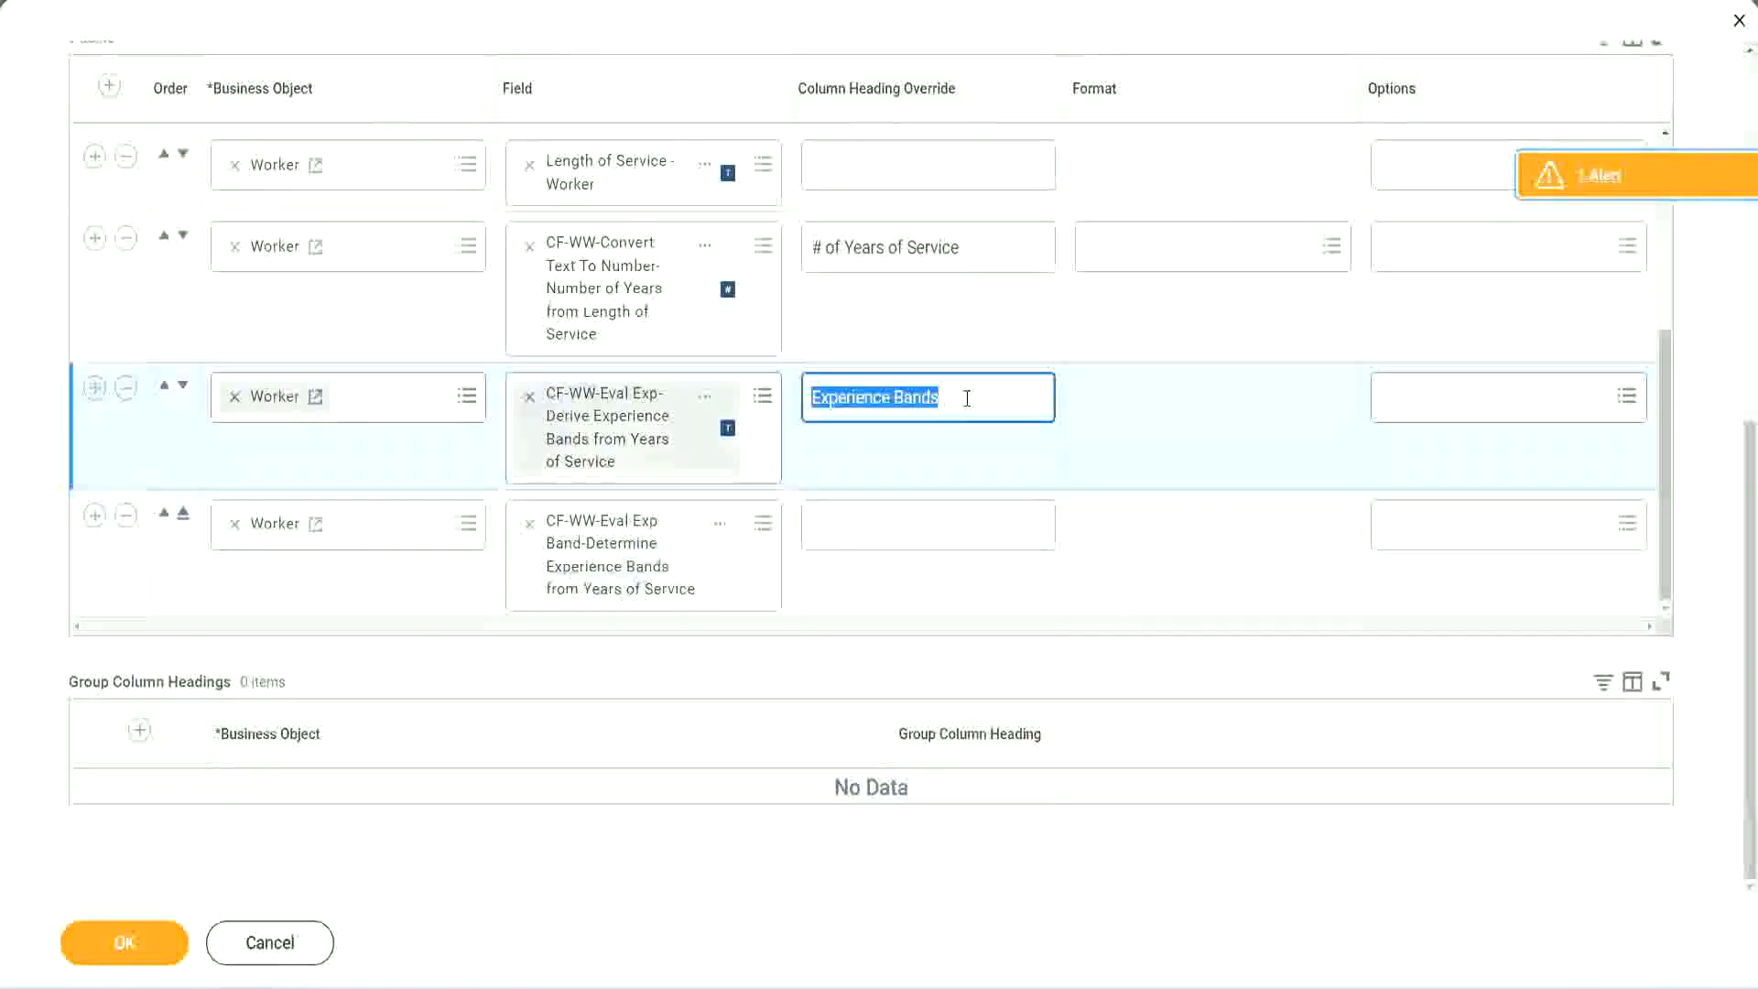
left_click(854, 523)
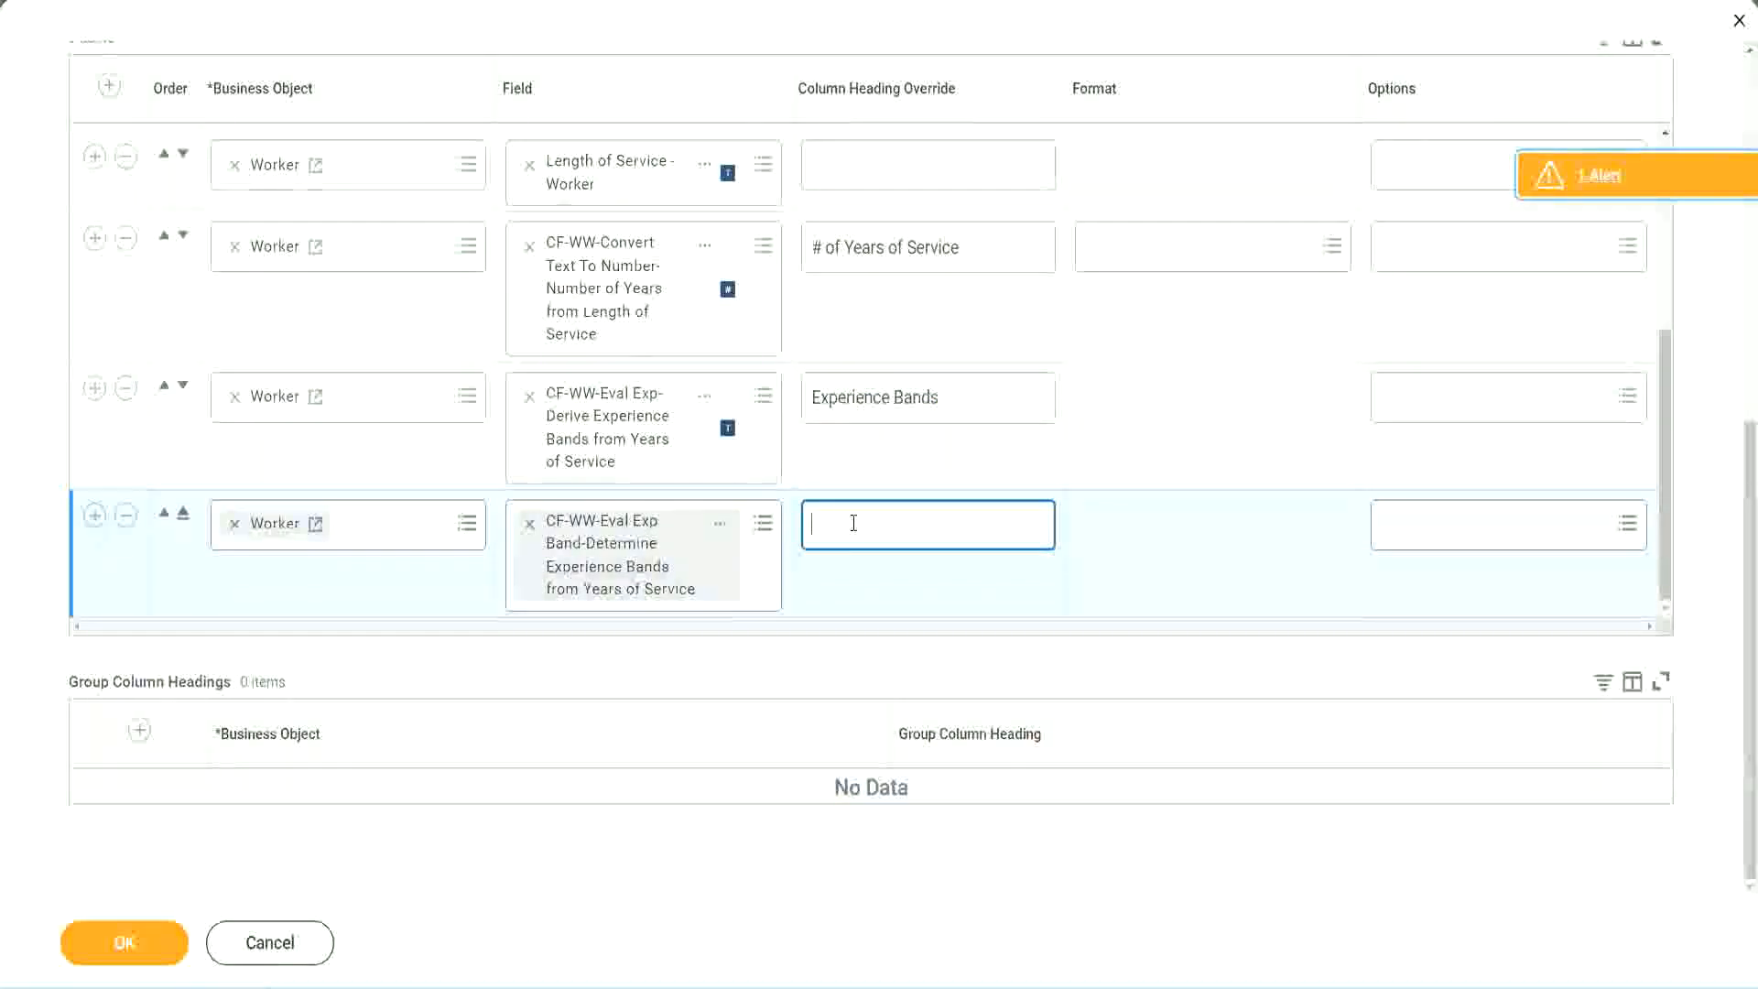
key("ctrl+v")
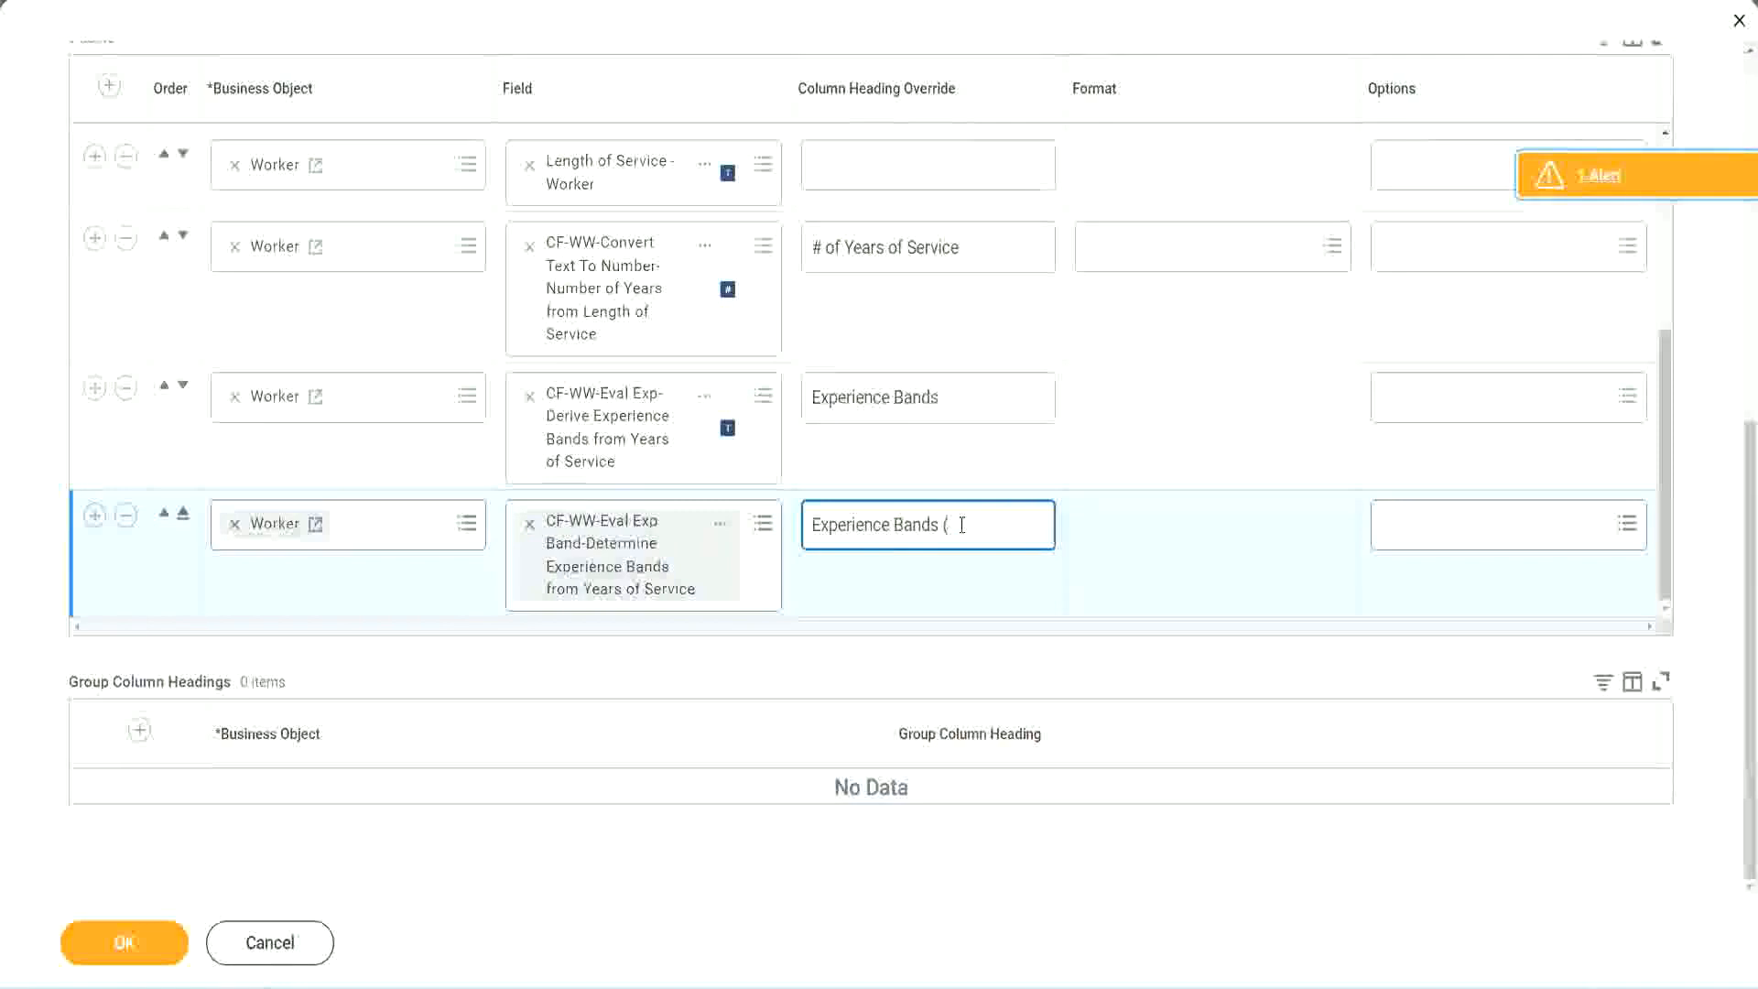
type("(Eval E")
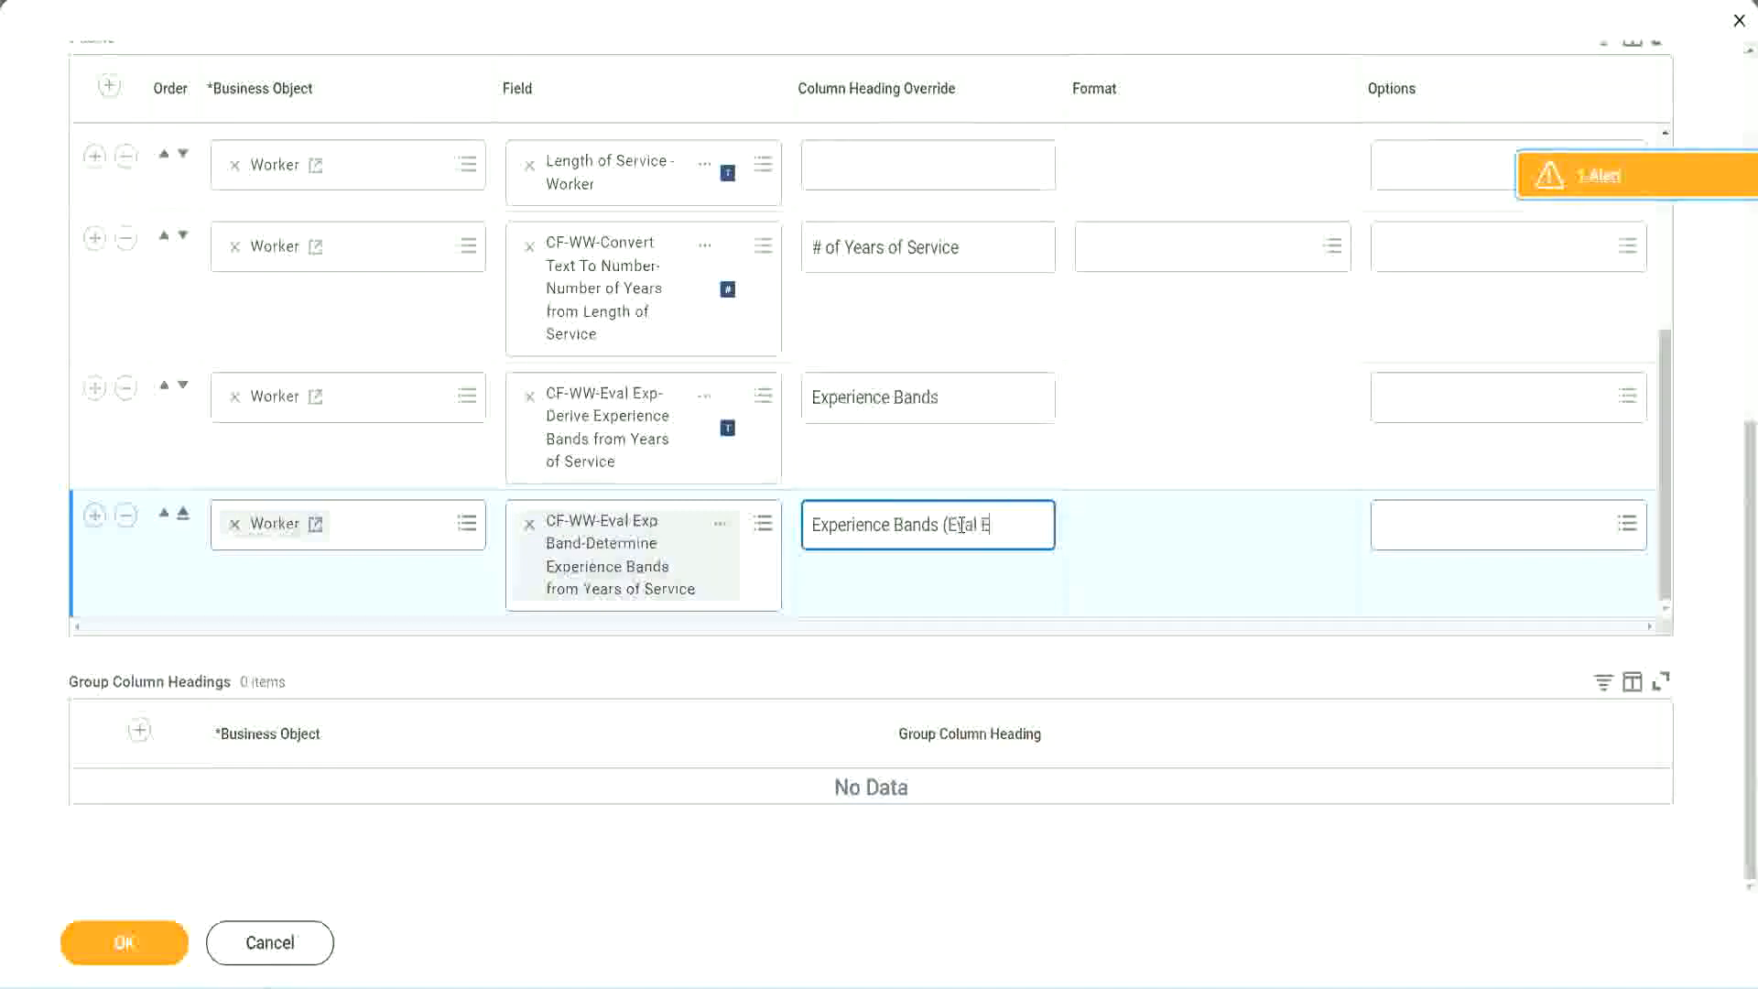
type("xp Bands)")
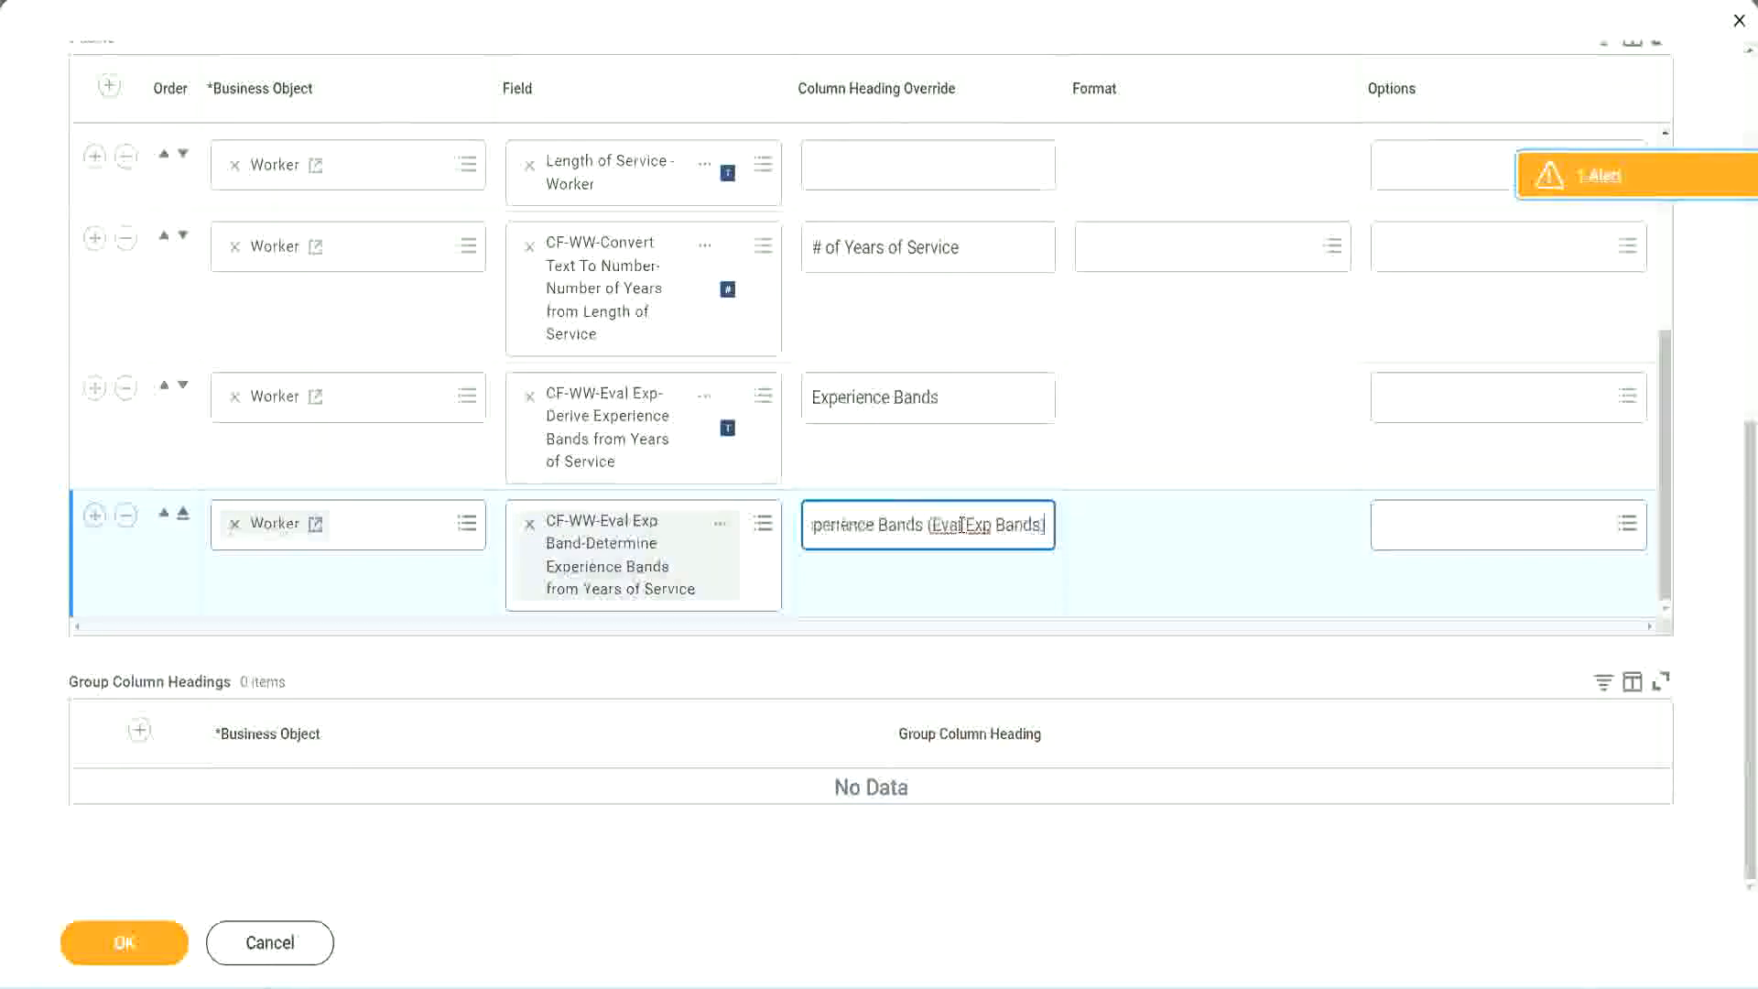
double_click(979, 525)
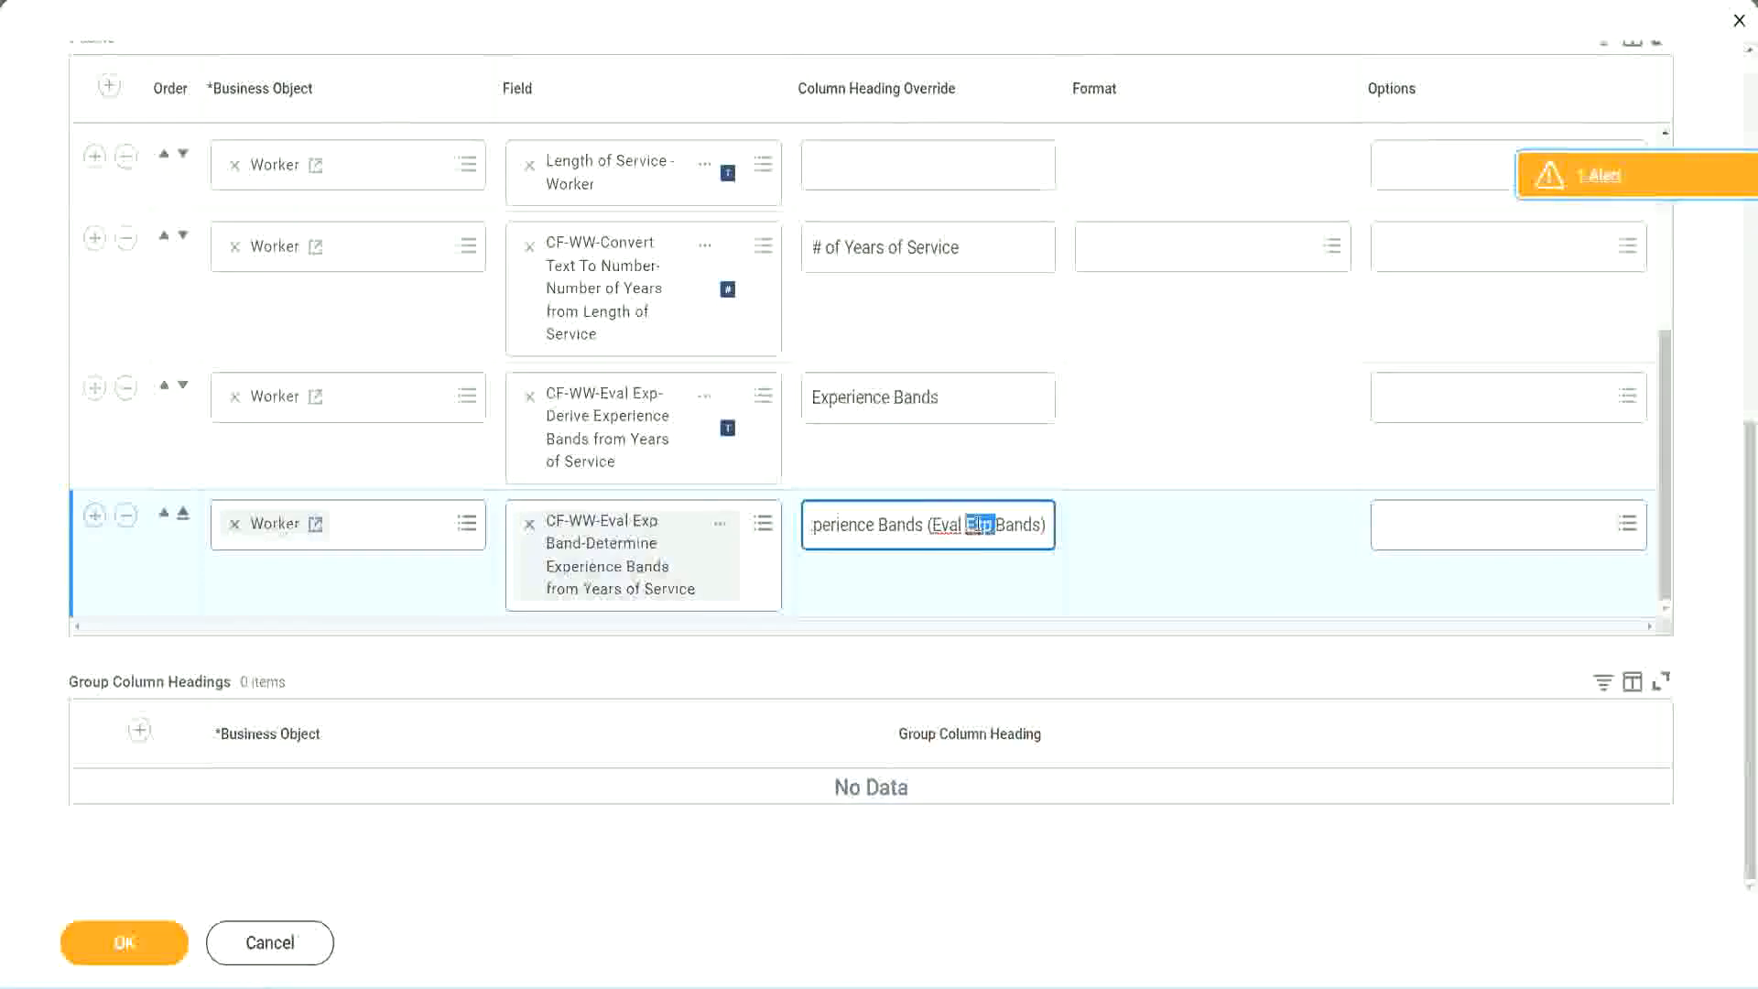
left_click(1013, 520)
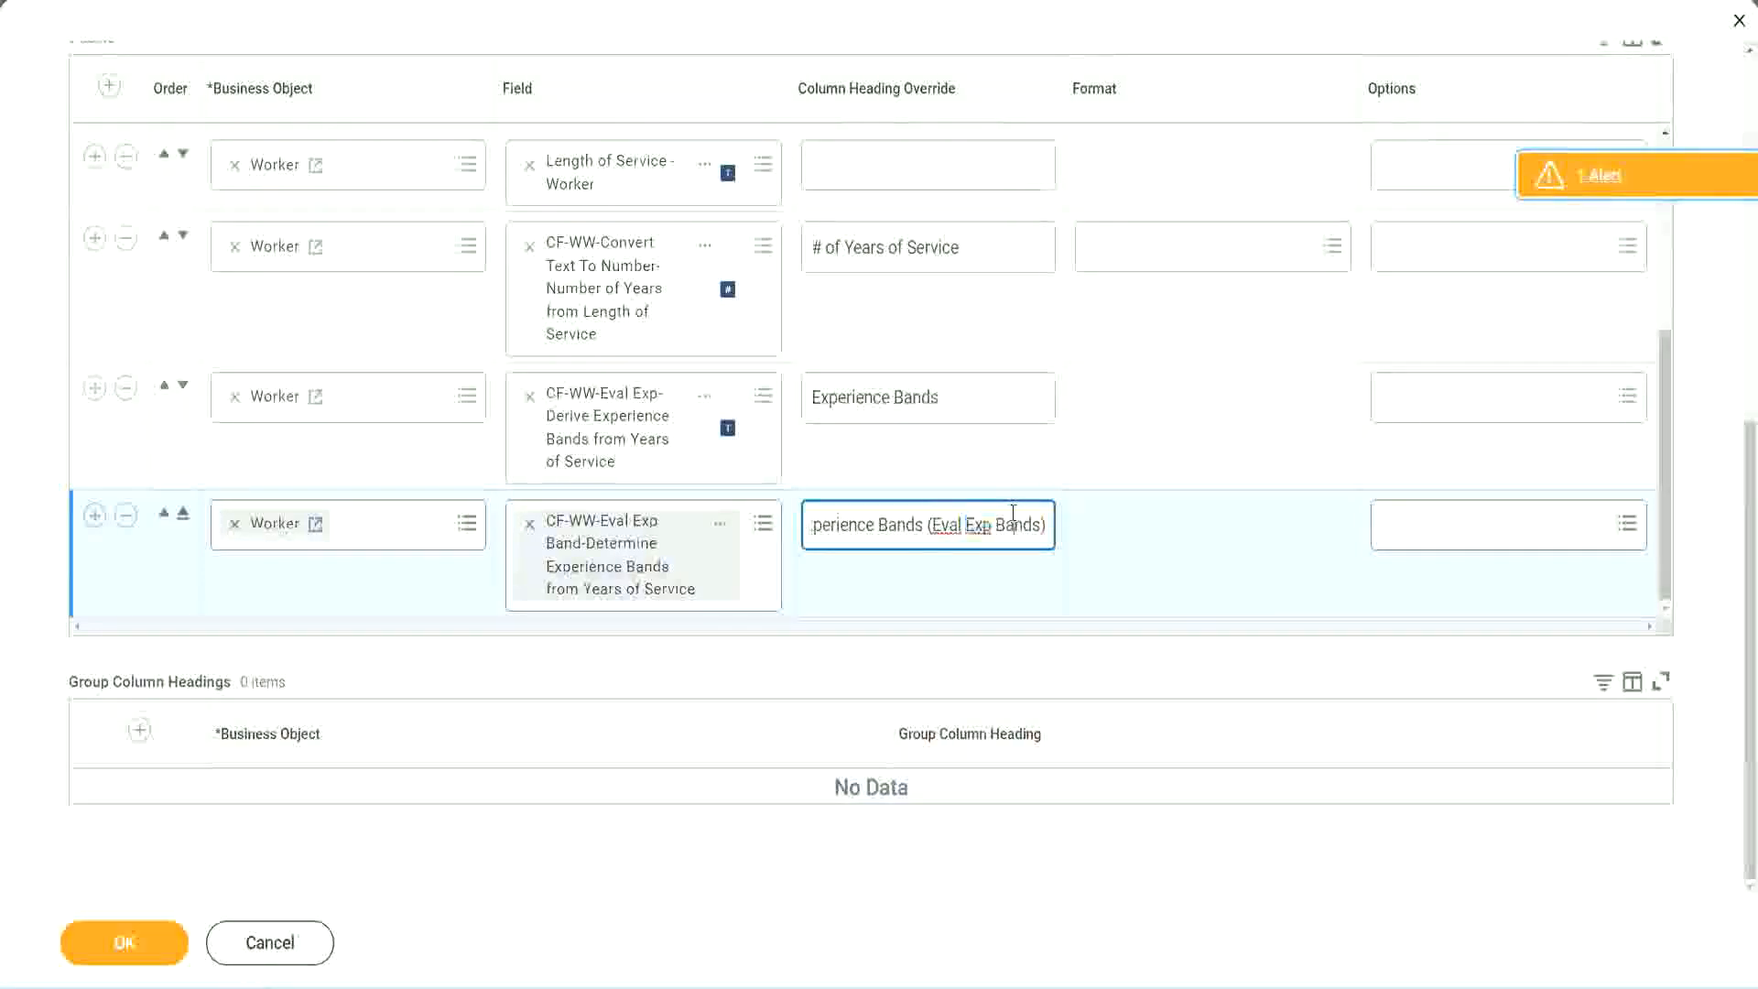
left_click(130, 945)
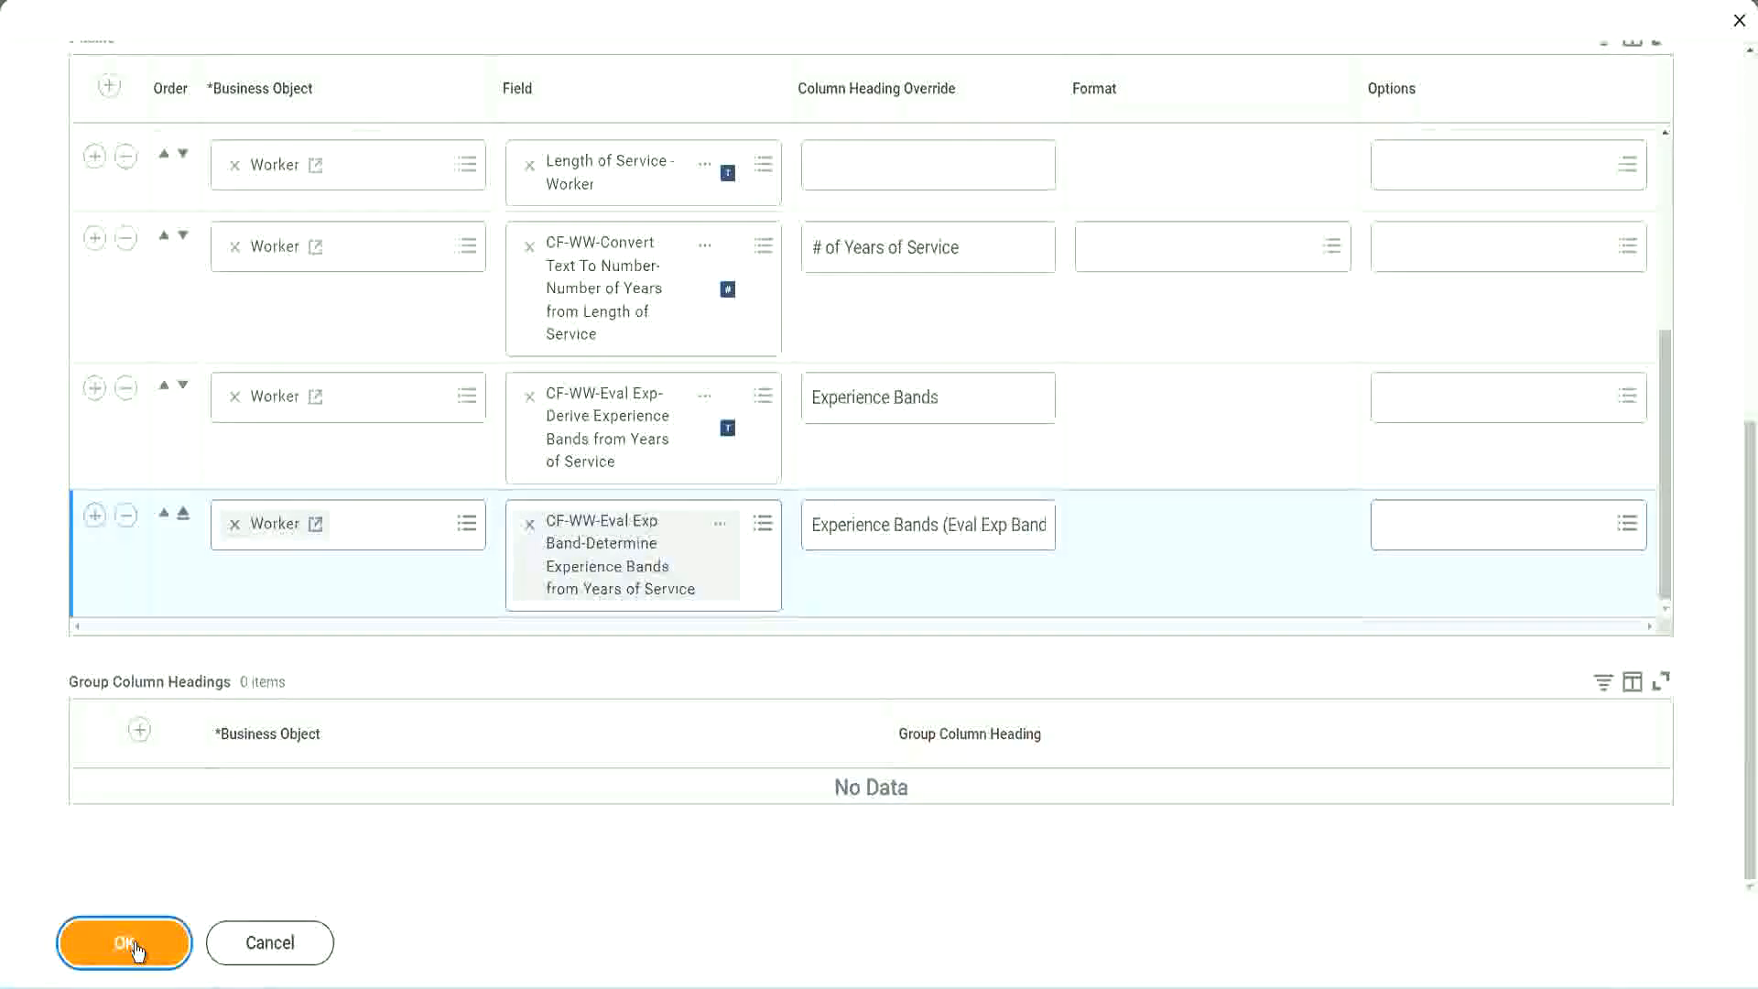